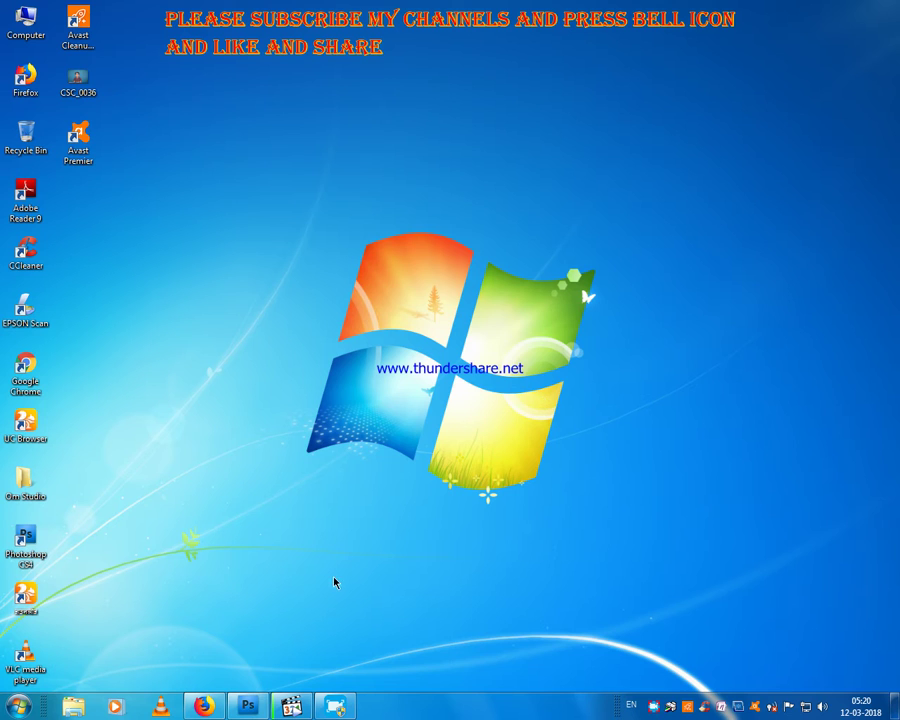
- Switch to Photoshop and open the Hrithik-Roshan photo from the Downloads folder
left_click(251, 706)
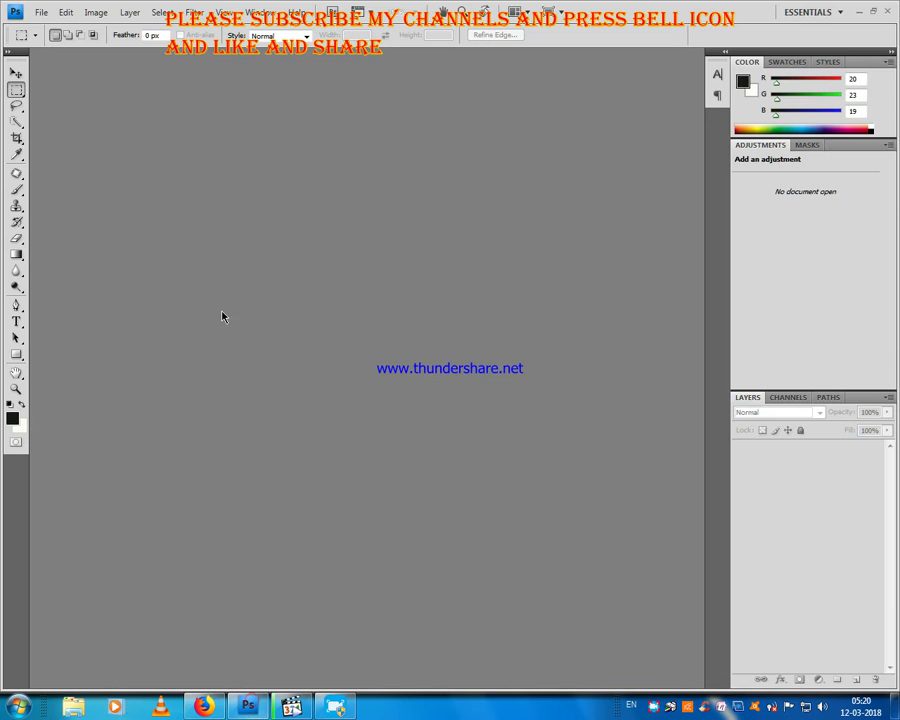
key("ctrl+o")
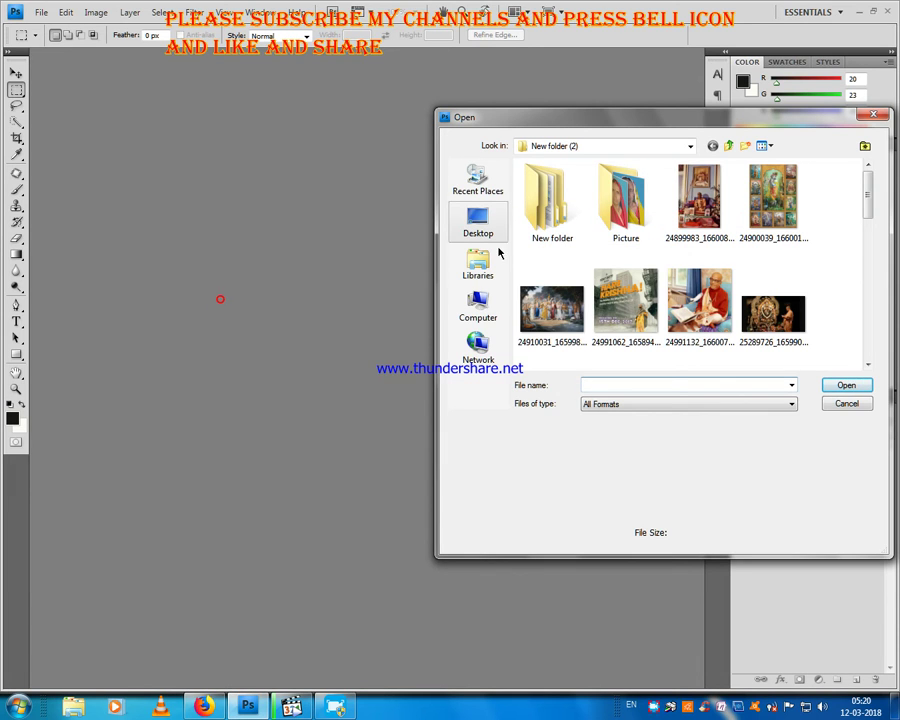
left_click(478, 300)
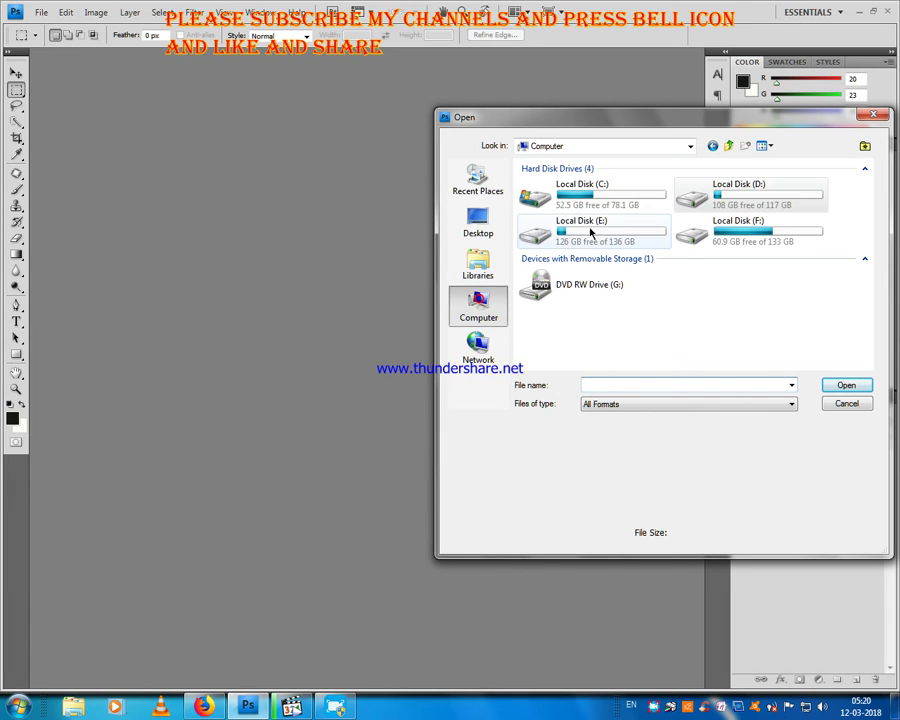
left_click(478, 262)
left_click(478, 222)
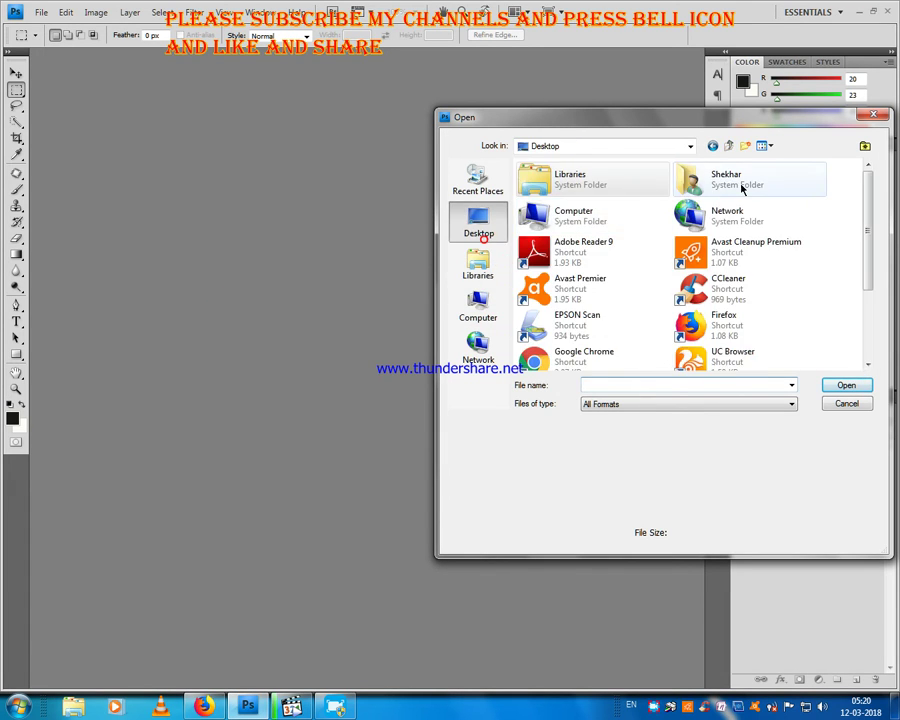
double_click(710, 177)
double_click(698, 190)
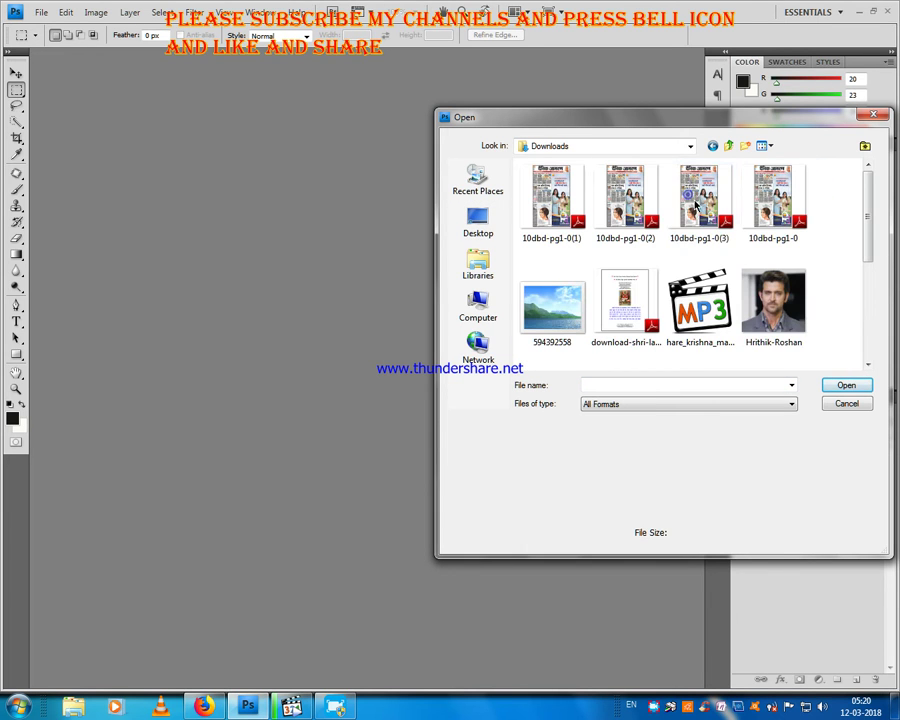
left_click(773, 305)
left_click(843, 385)
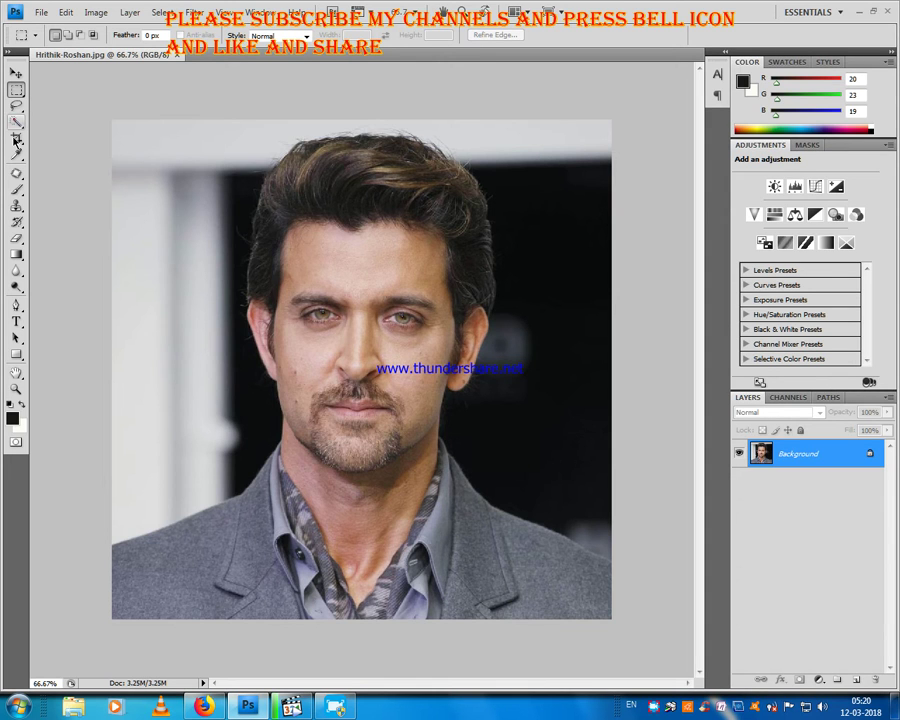
- Remove the dark spots on the cheek at the image's left side with the Patch tool, using nearby clean skin
scroll(285, 322, "down", 2)
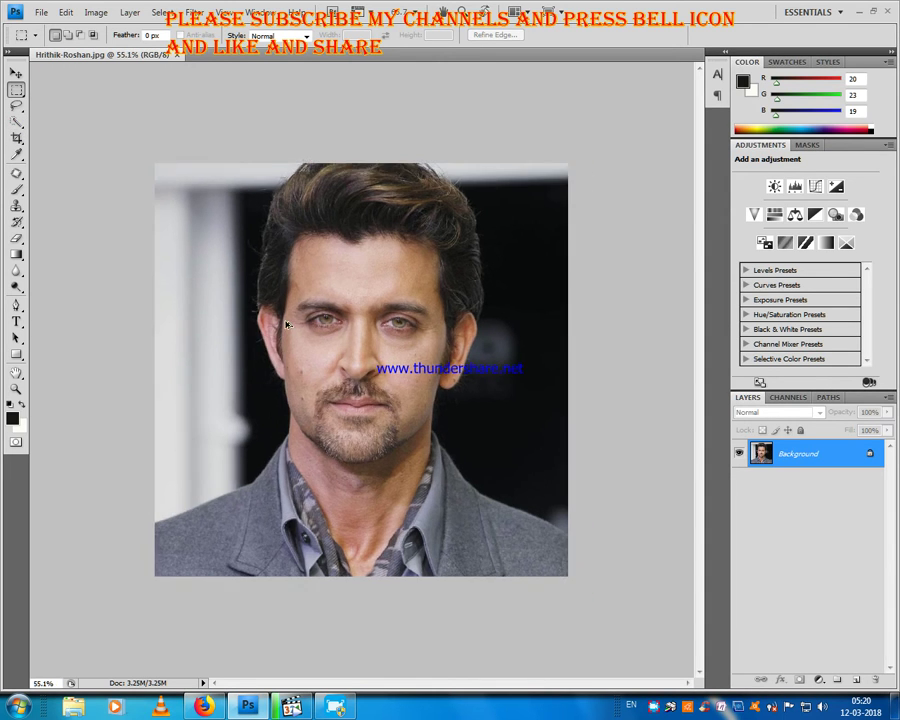
scroll(364, 374, "up", 7)
left_click(16, 173)
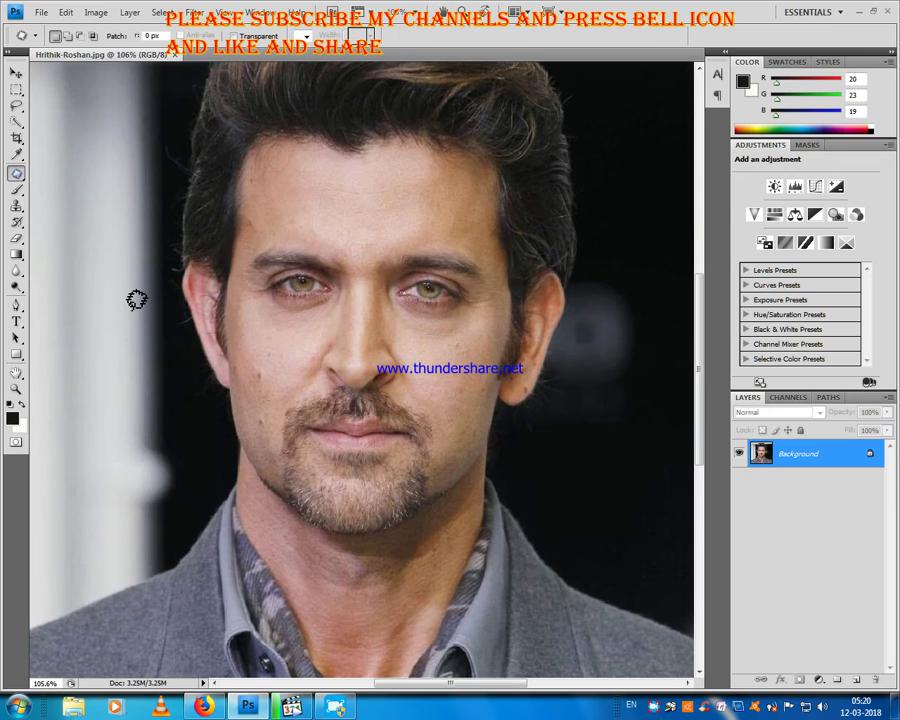
scroll(242, 352, "up", 3)
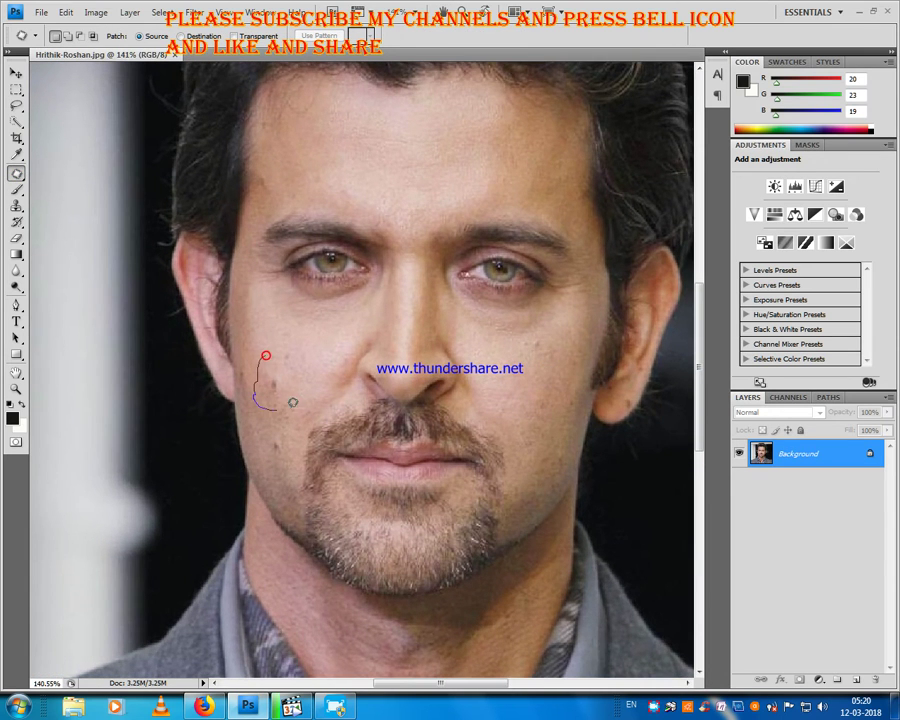
mouse_move(295, 348)
left_mouse_down()
mouse_move(268, 353)
mouse_move(322, 343)
left_mouse_up()
left_click(322, 342)
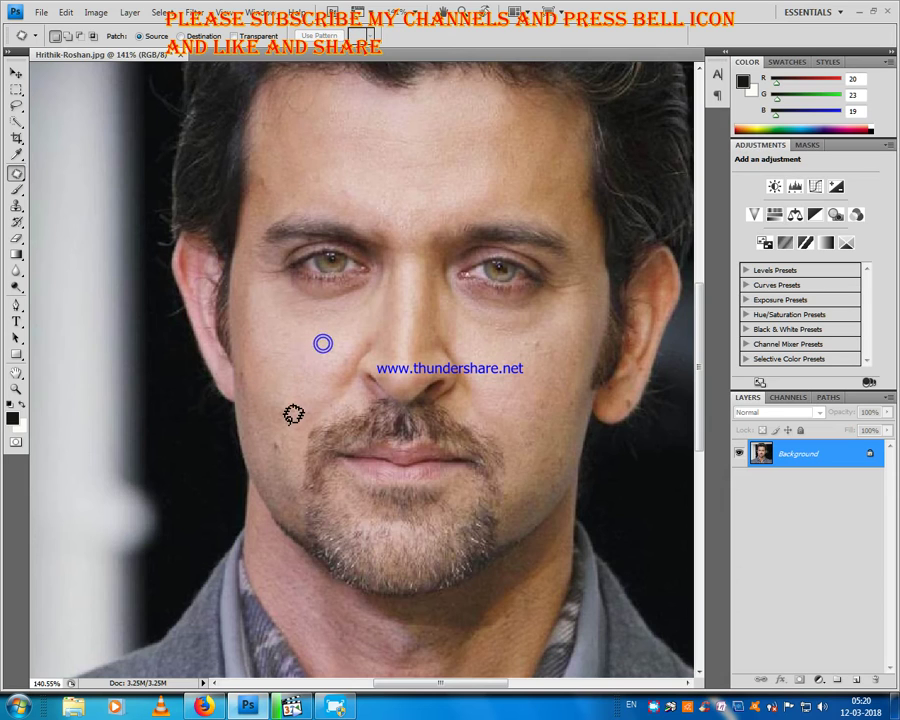
mouse_move(285, 426)
left_mouse_down()
mouse_move(273, 430)
mouse_move(282, 370)
mouse_move(313, 361)
mouse_move(305, 362)
left_mouse_up()
left_click(305, 362)
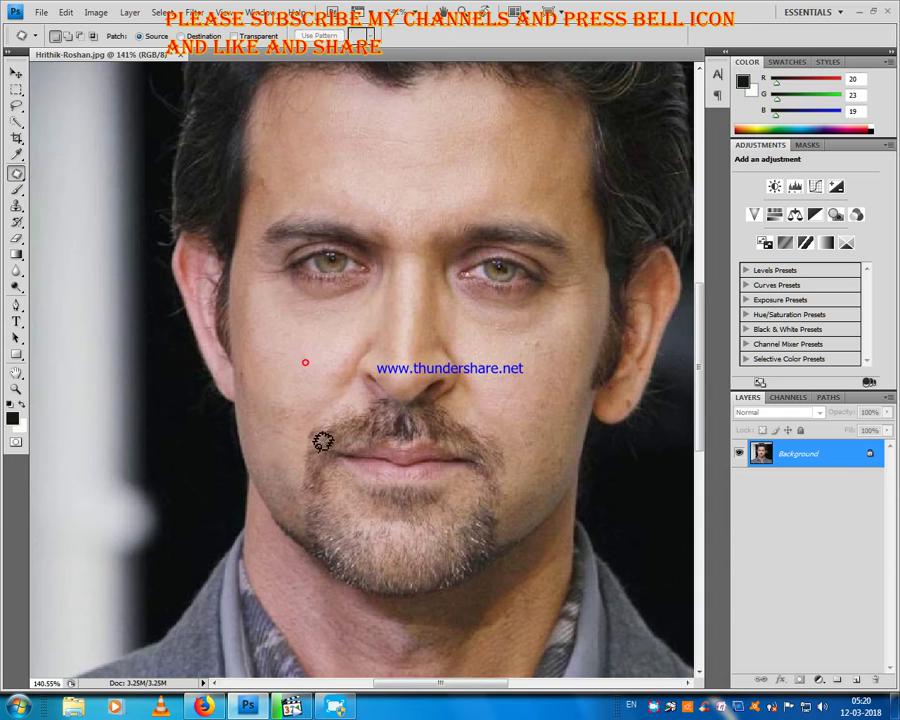
left_click(301, 400)
- Apply Match Color to the photo with luminance 108 and color intensity 113
scroll(432, 485, "down", 3)
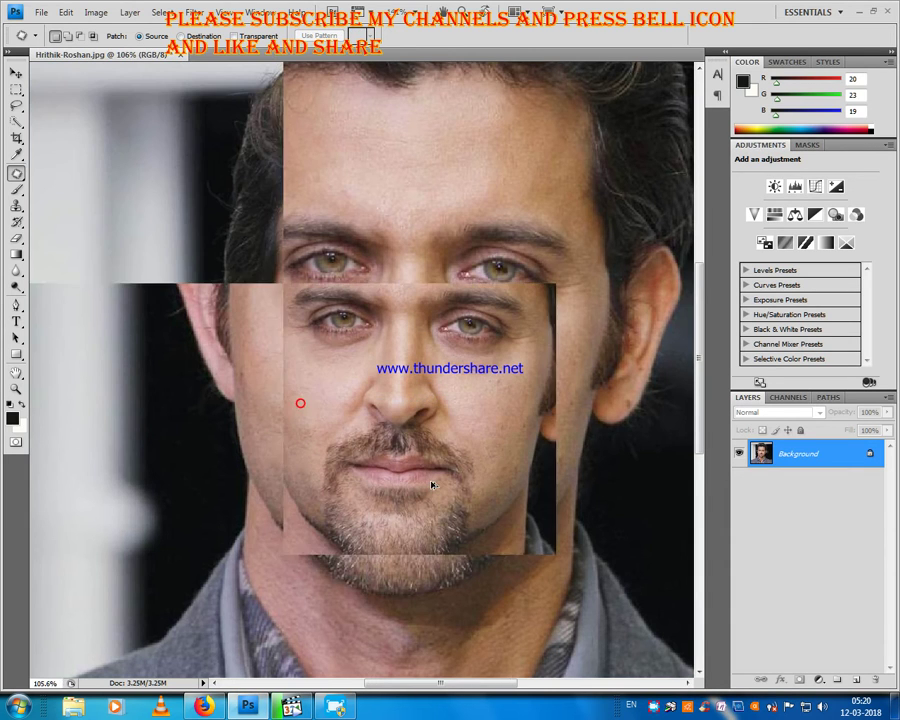
scroll(458, 314, "up", 2)
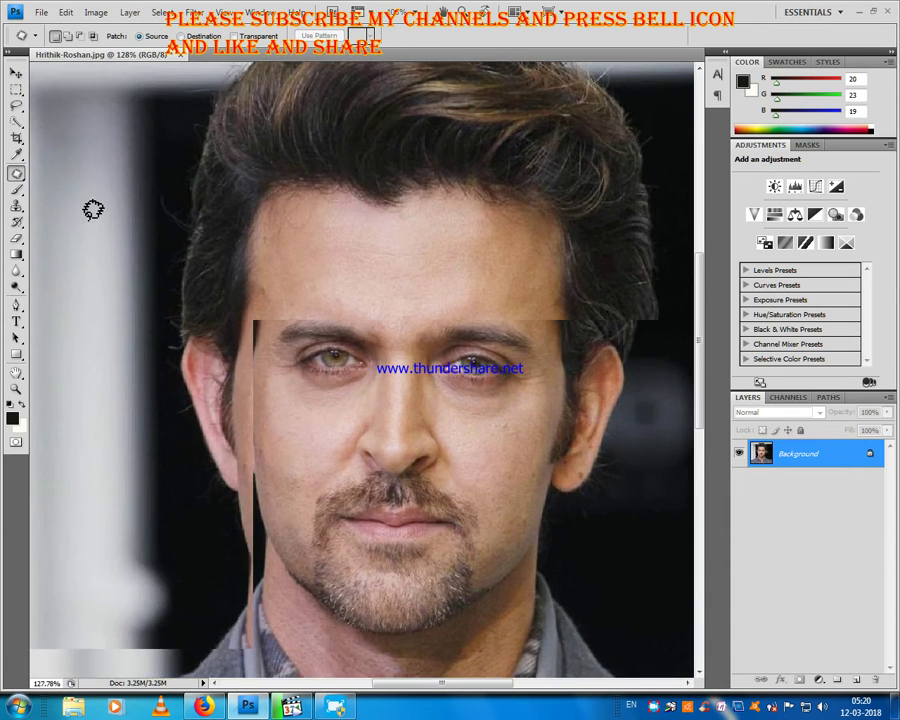
left_click(130, 12)
mouse_move(96, 12)
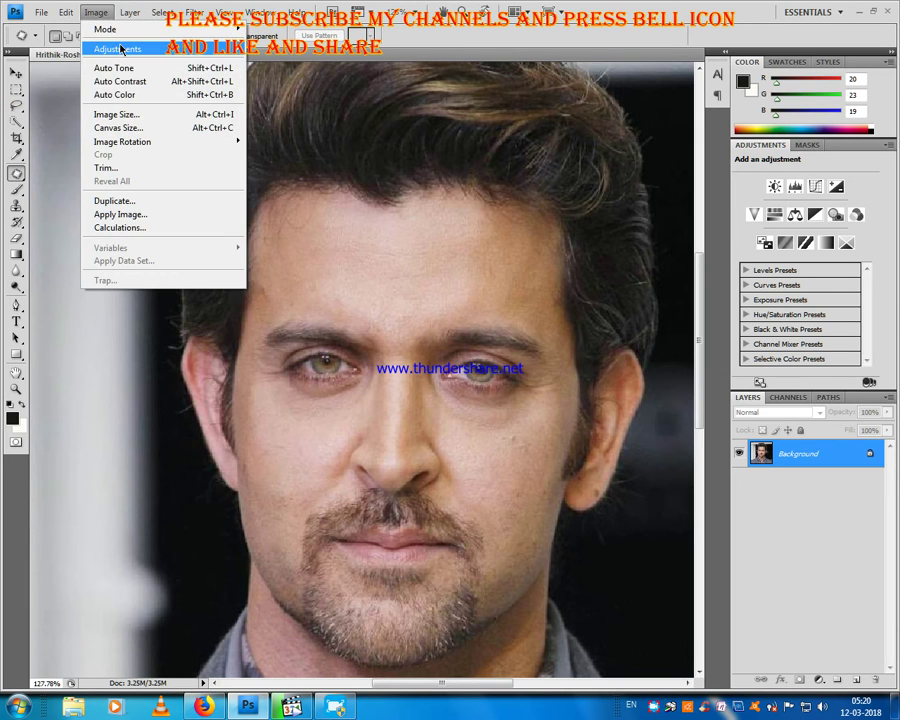
mouse_move(116, 49)
left_click(316, 321)
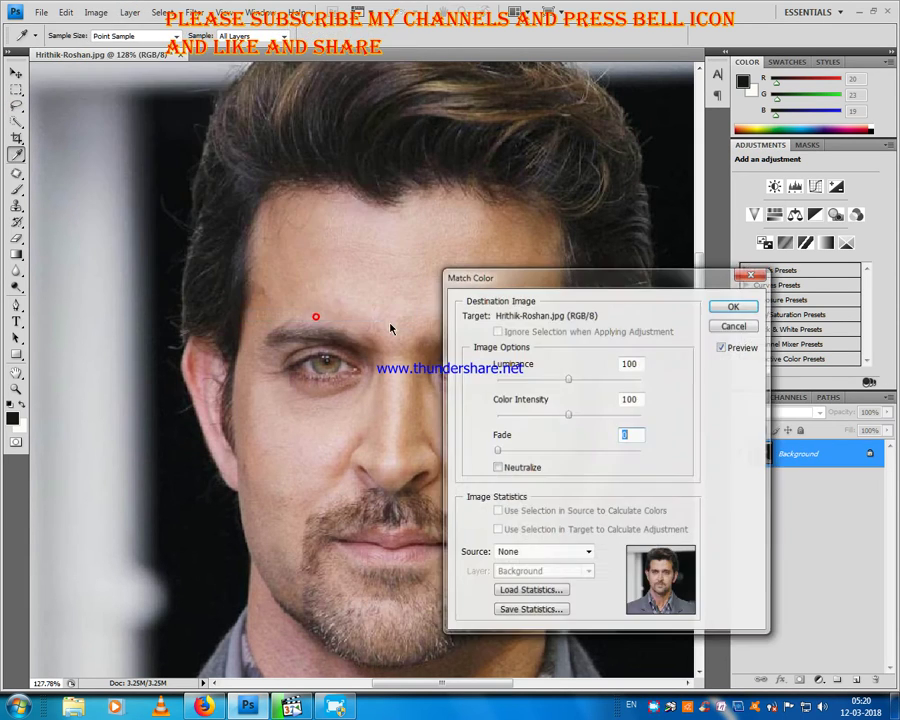
mouse_move(567, 383)
left_mouse_down()
mouse_move(557, 384)
mouse_move(573, 381)
mouse_move(580, 391)
left_mouse_up()
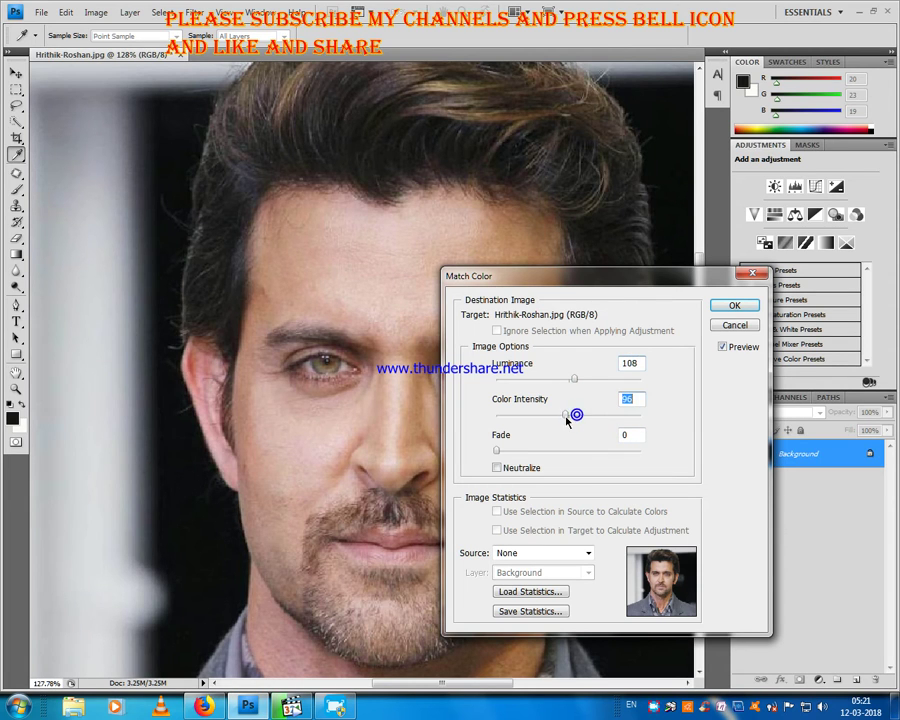
left_click_drag(567, 427, 572, 430)
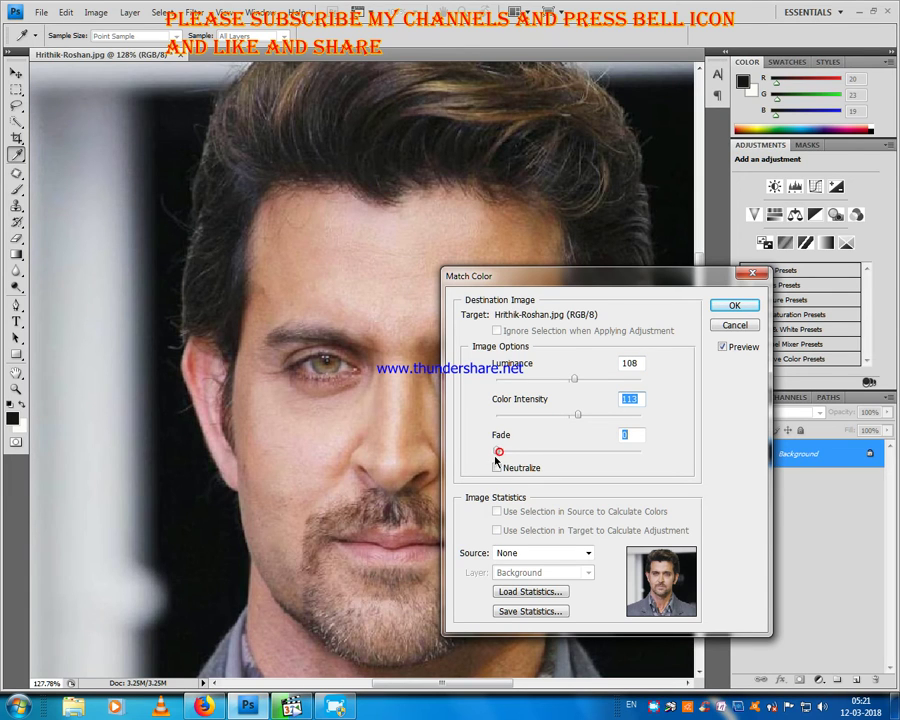
left_click(735, 306)
key("j")
- Apply Selective Color to the reds with cyan -24%, magenta -1% and yellow -5%
key("ctrl+0")
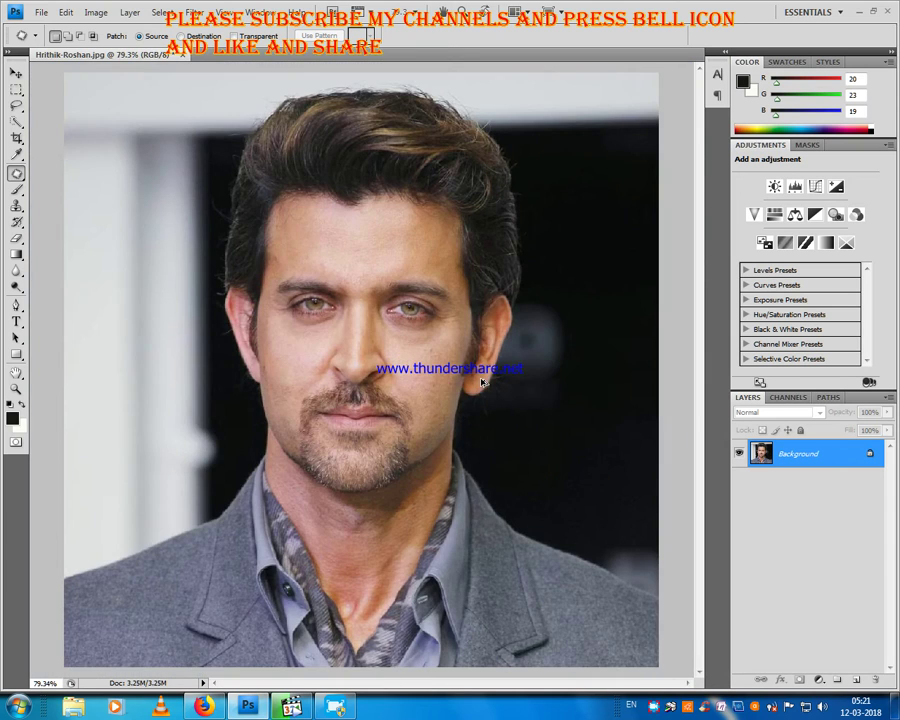
left_click(98, 14)
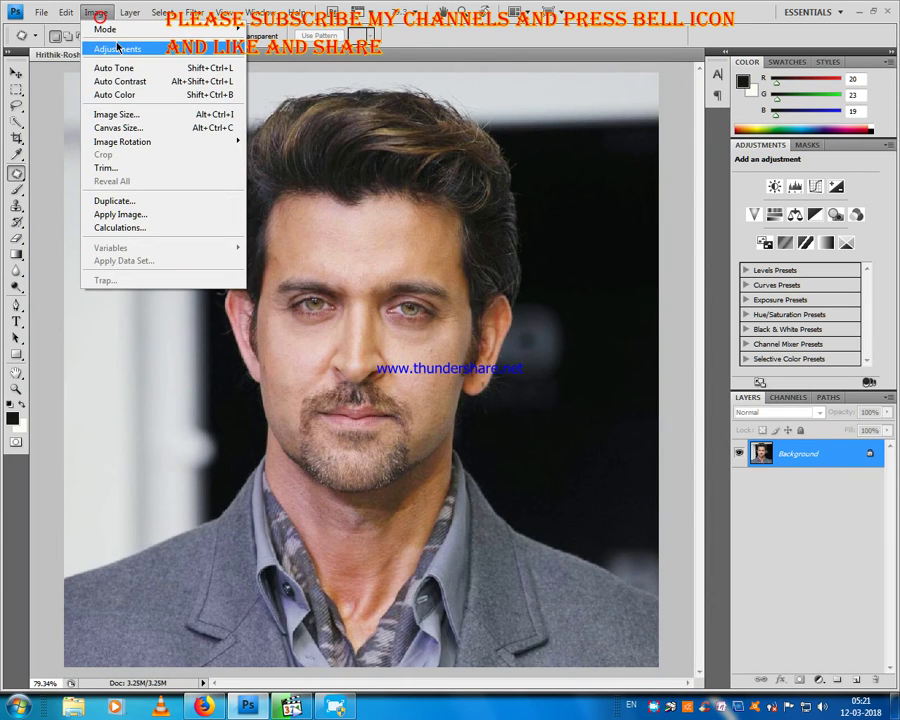
mouse_move(112, 49)
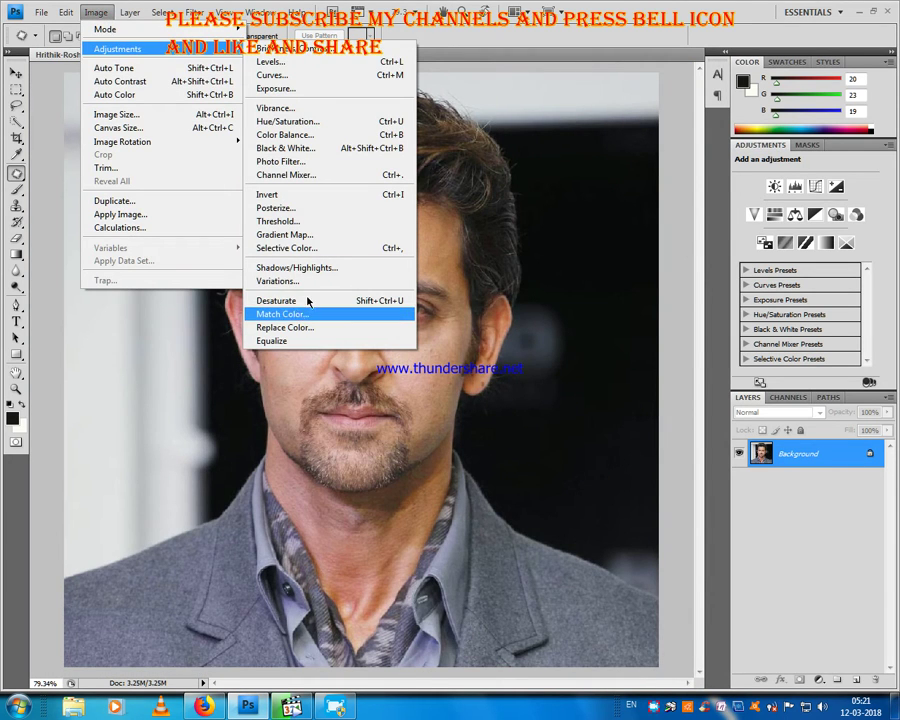
left_click(313, 249)
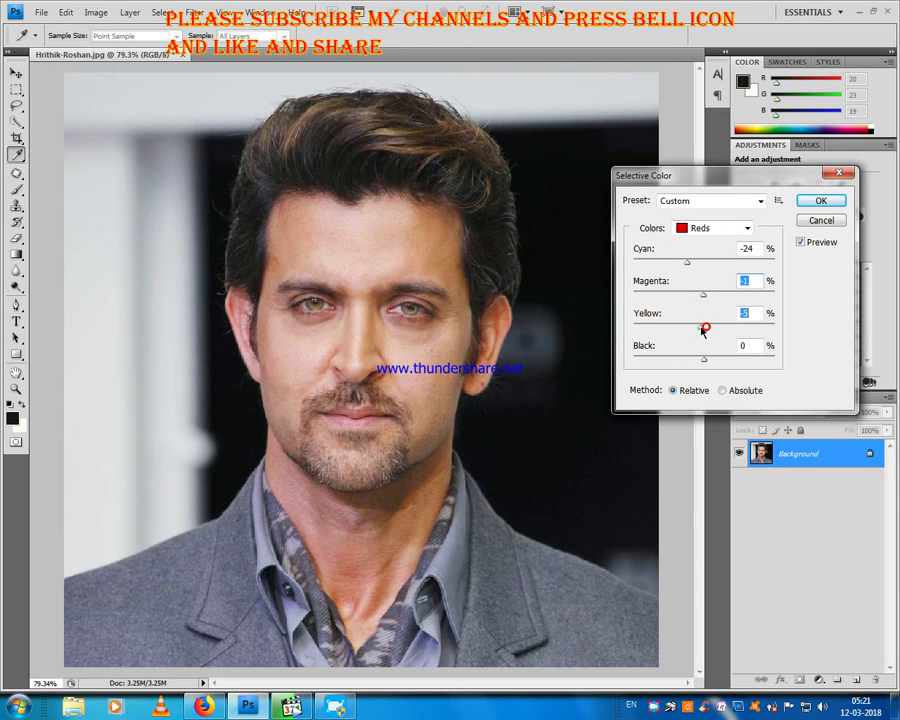
left_click(808, 204)
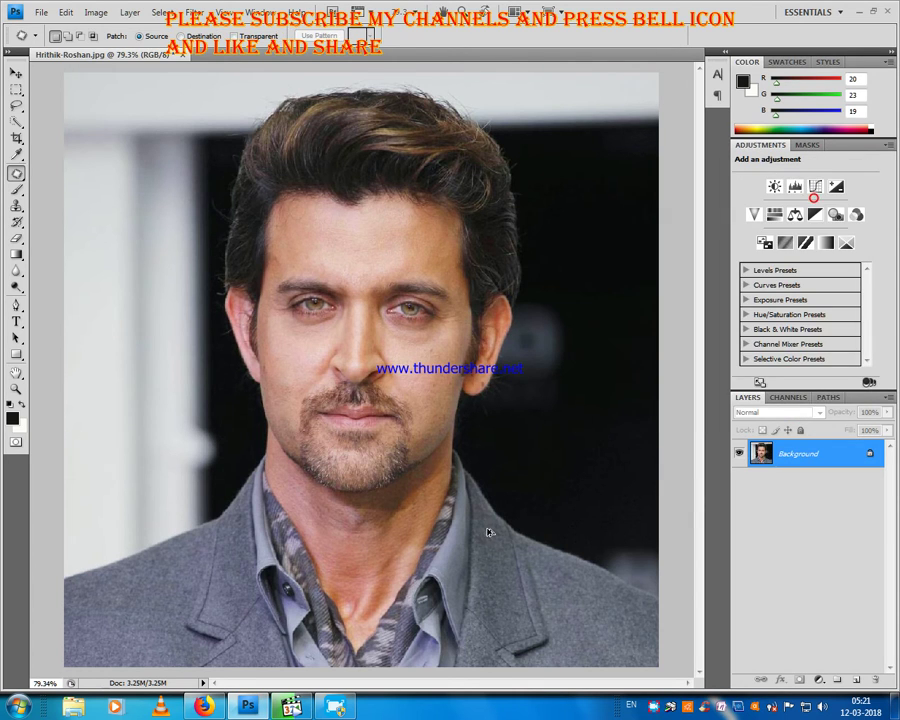
- Select the background around the man with Quick Selection, feather the selection, clear it to the off-white background color and deselect
scroll(490, 530, "down", 3)
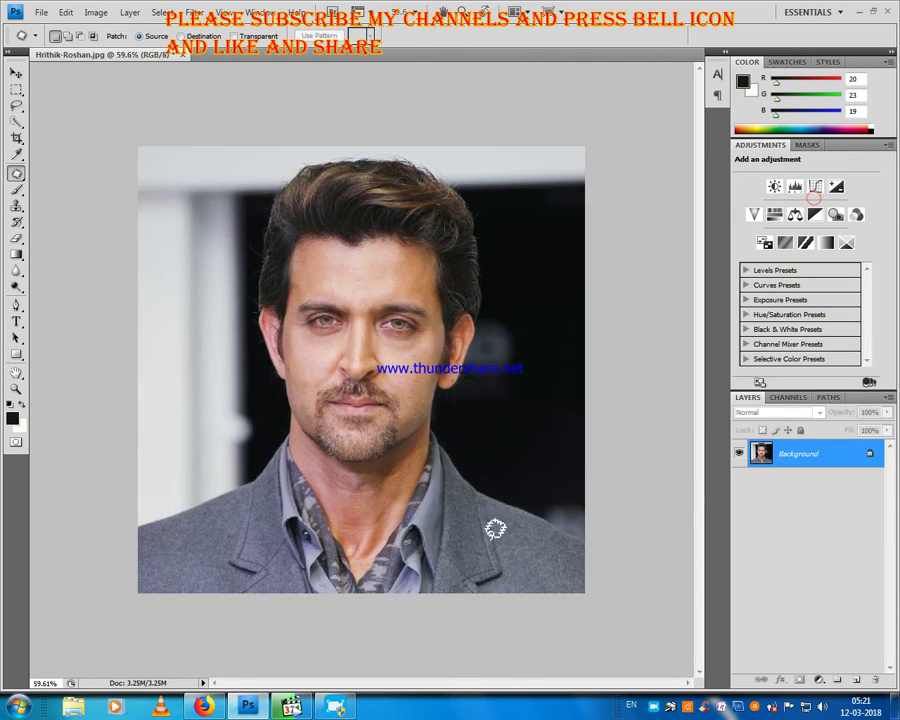
left_click(17, 122)
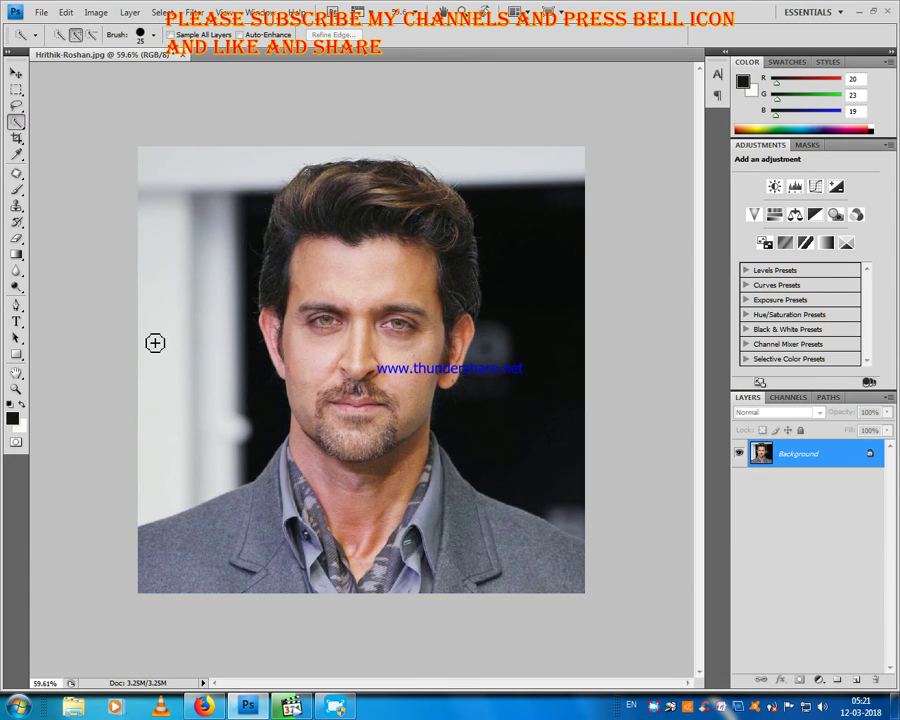
left_click(153, 447)
mouse_move(176, 330)
left_mouse_down()
mouse_move(187, 286)
mouse_move(260, 144)
mouse_move(349, 125)
mouse_move(482, 122)
mouse_move(525, 149)
mouse_move(558, 218)
mouse_move(562, 322)
left_mouse_up()
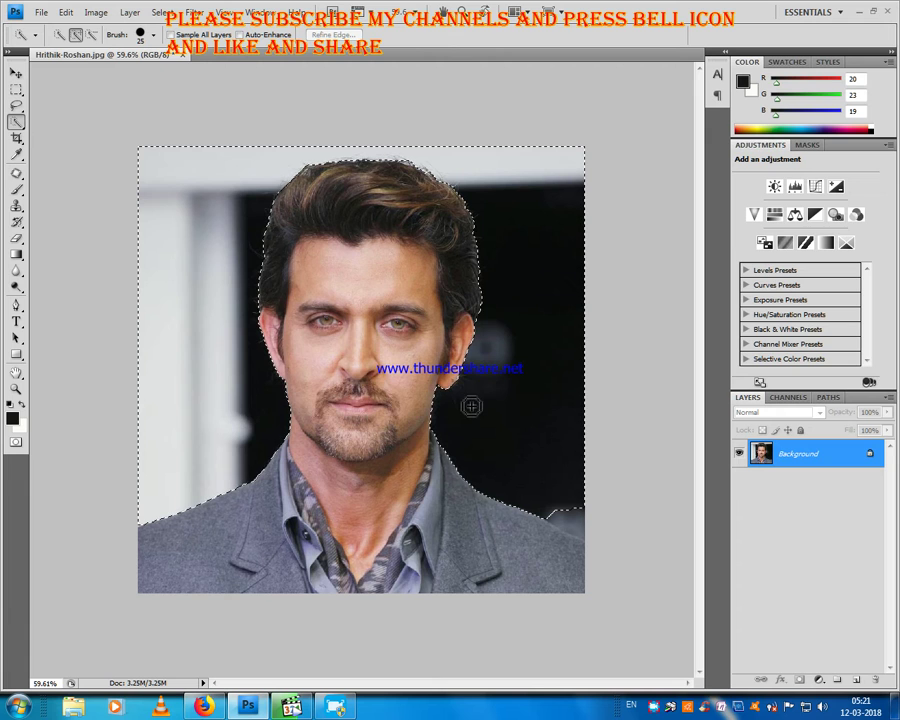
right_click(207, 307)
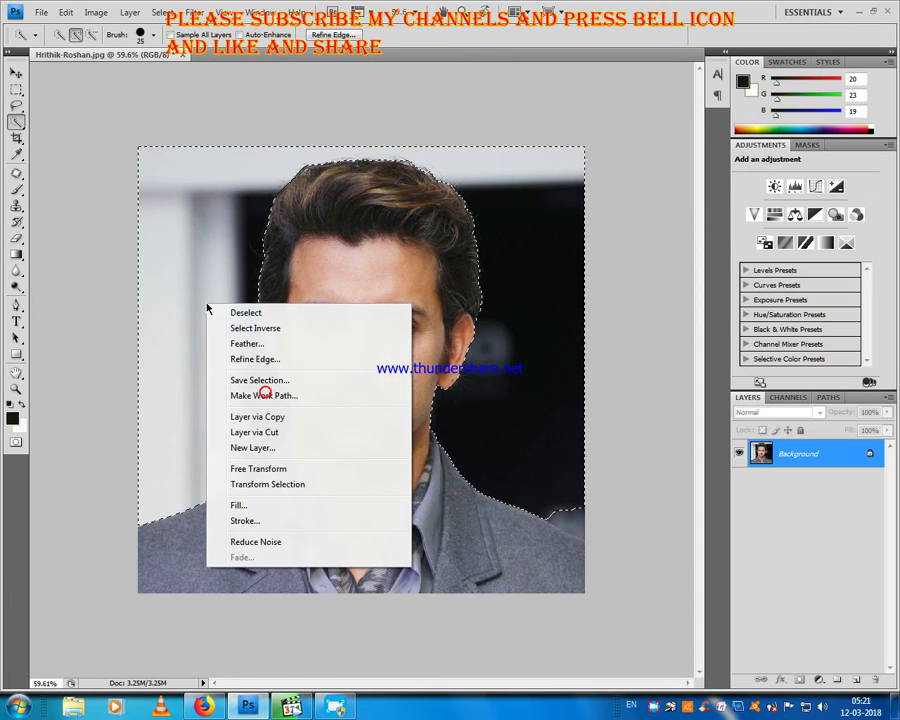
left_click(276, 344)
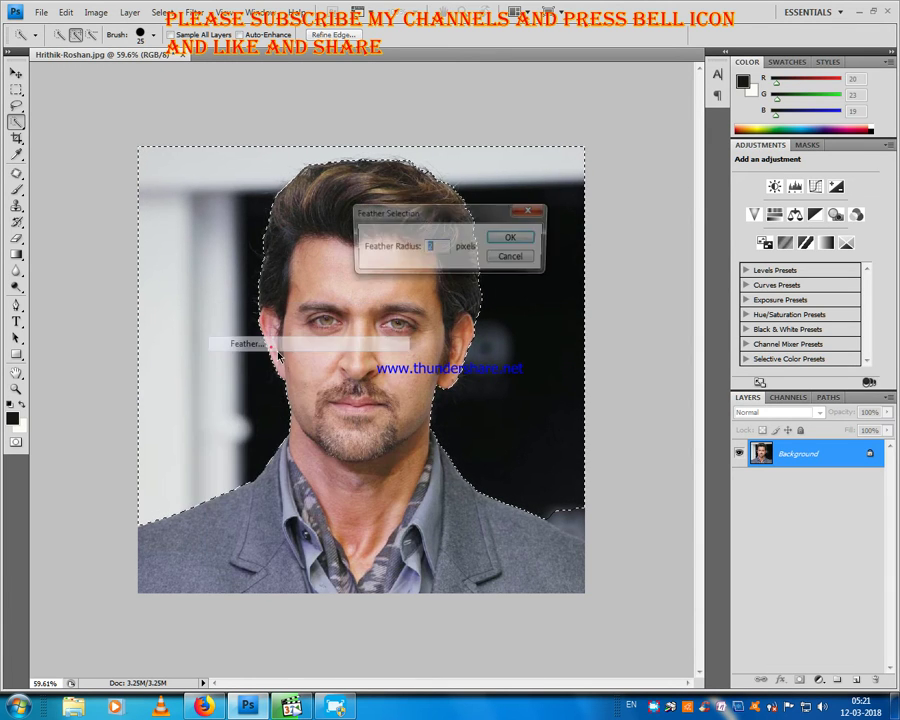
key("Return")
key("Delete")
key("m")
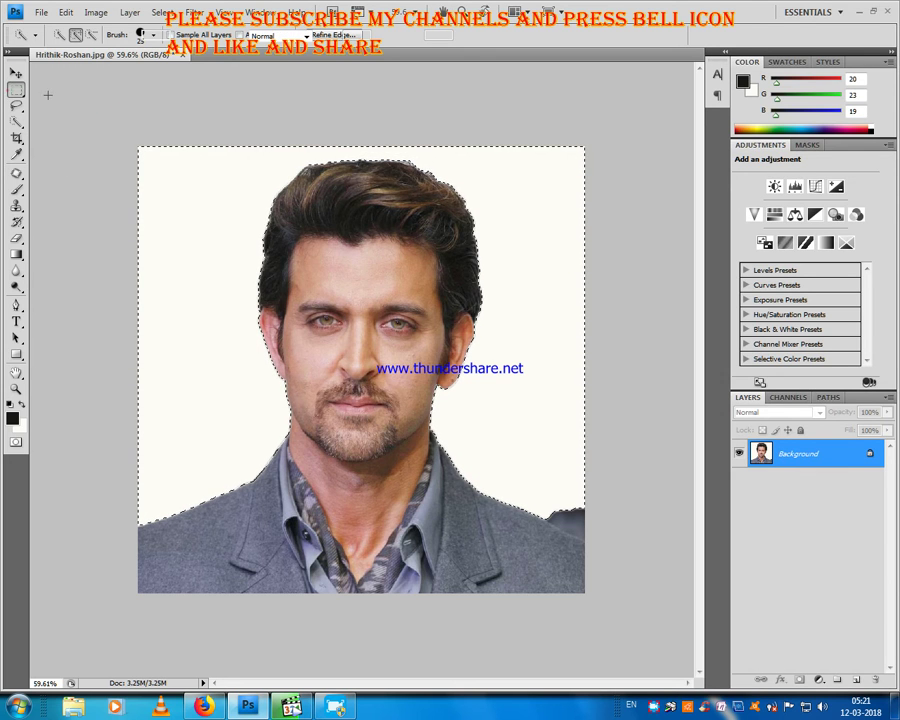
left_click(48, 95)
- Select the leftover dark patch above the shoulder on the image's right side, clear it to the background color and deselect
scroll(315, 289, "down", 4)
scroll(372, 326, "up", 1)
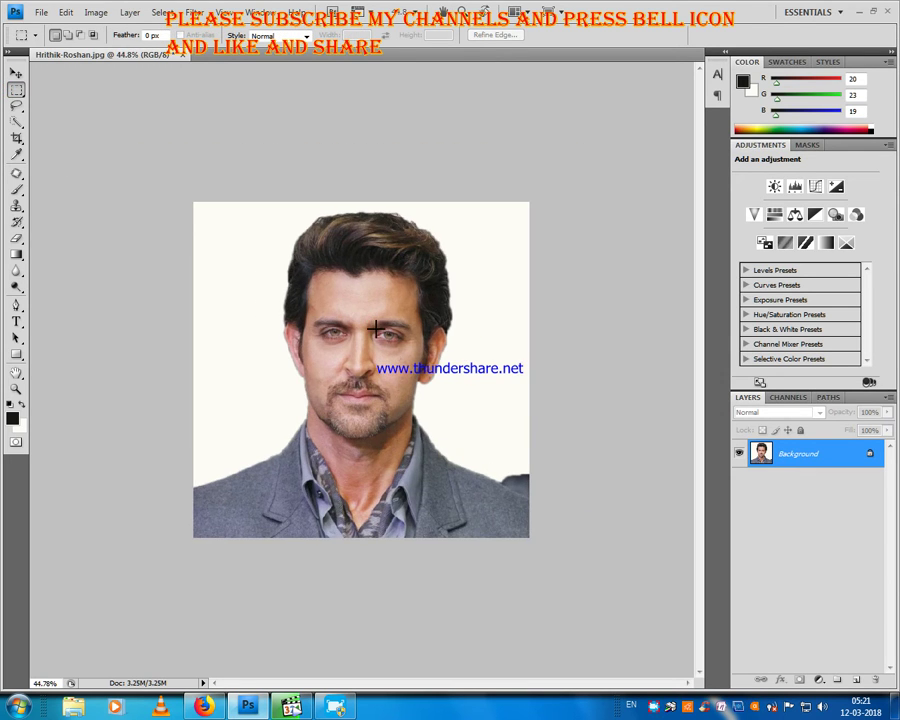
left_click(17, 123)
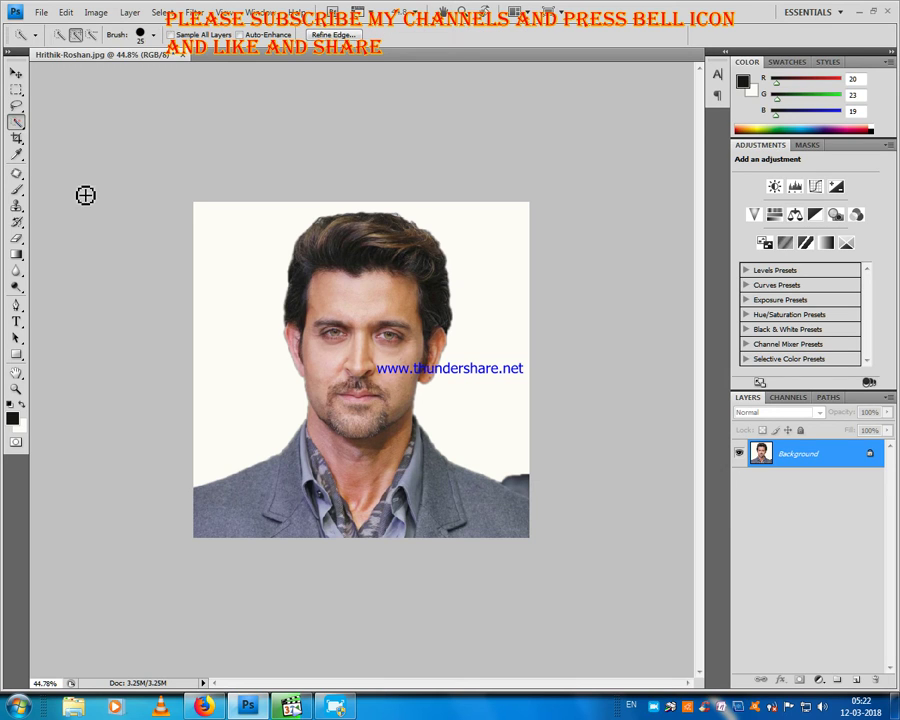
left_click(524, 486)
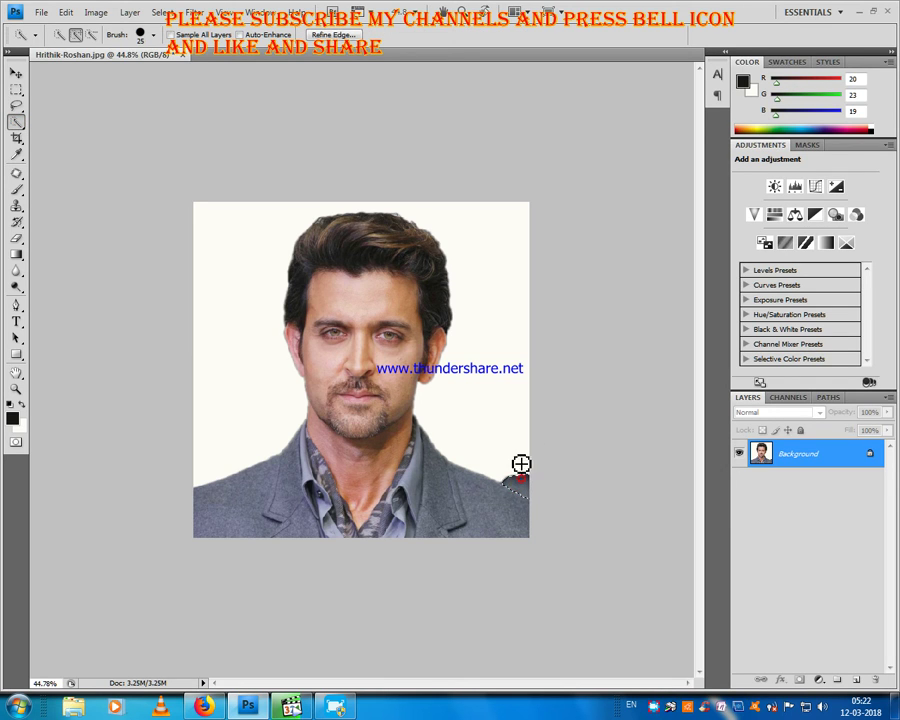
right_click(513, 469)
left_click(560, 240)
left_click(15, 88)
key("shift+m")
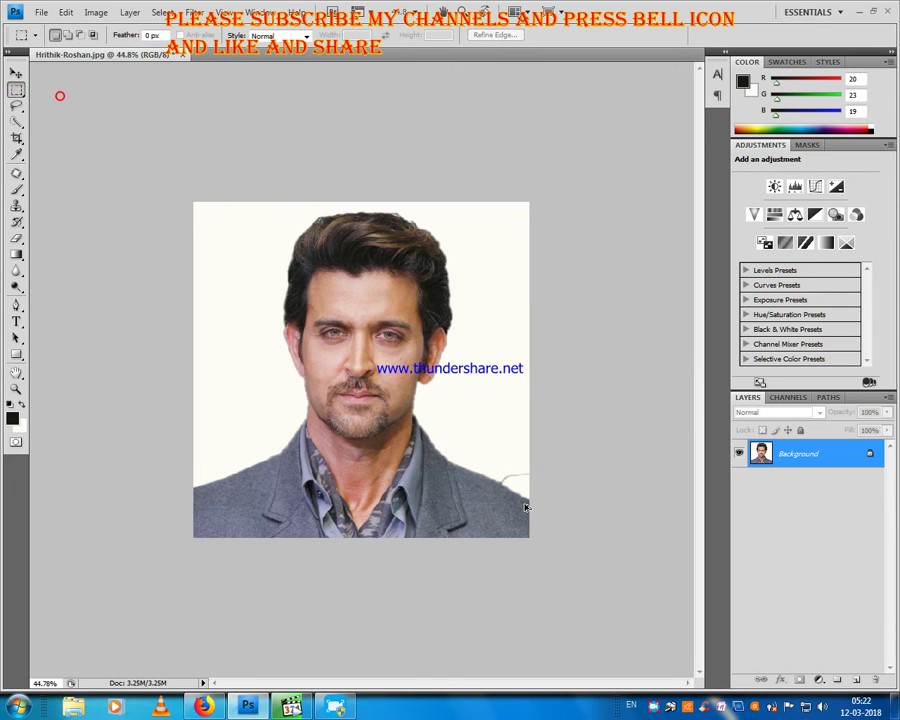
- Select the off-white background, including the leftover outlined patch above the shoulder, with the Magic Wand
left_click(17, 122)
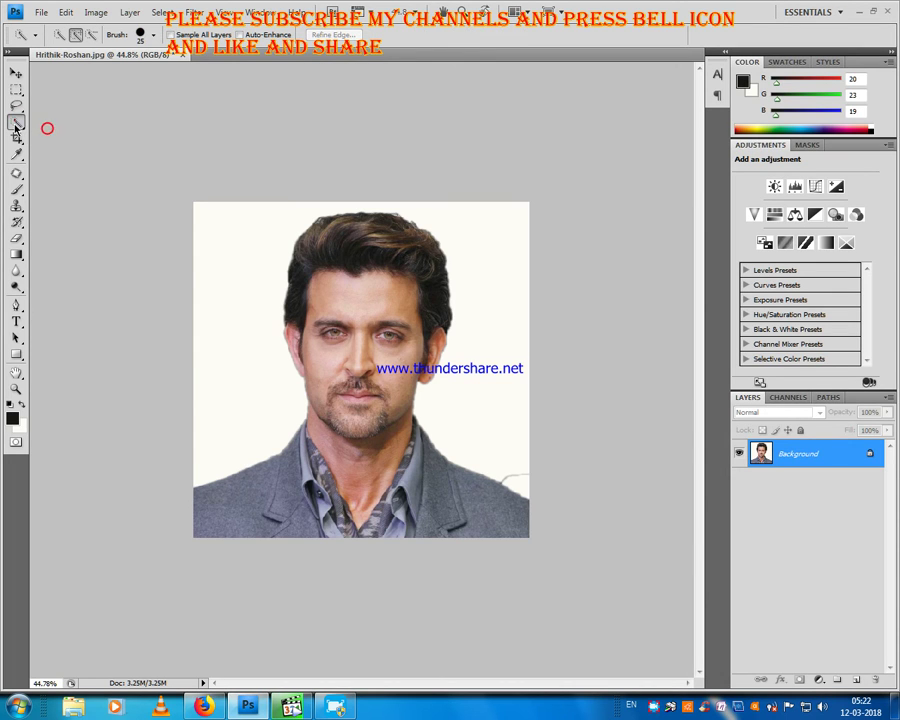
left_click(15, 125)
left_click(62, 138)
left_click(512, 448)
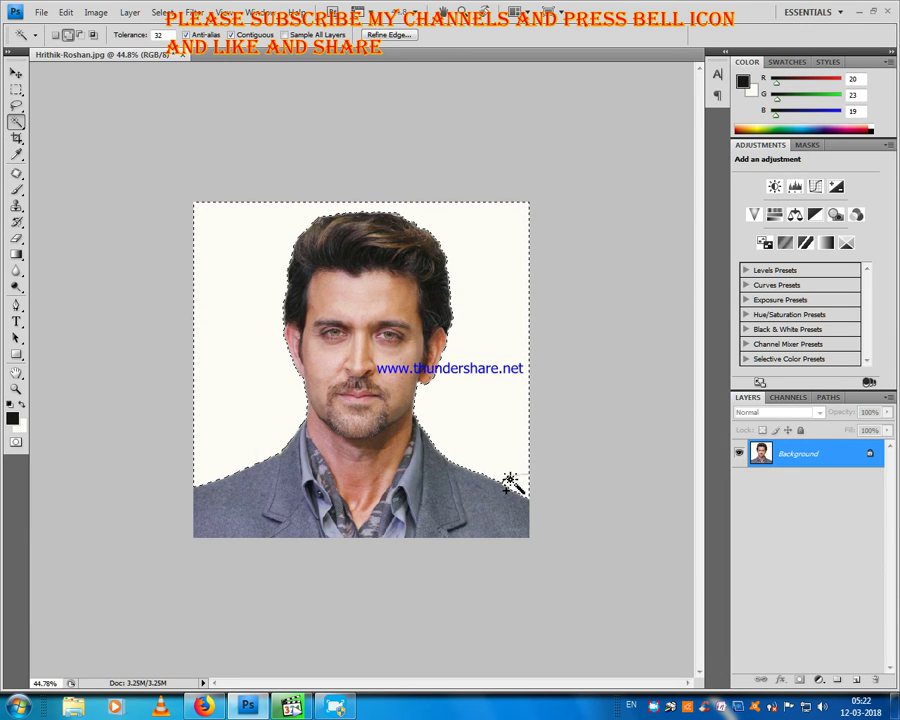
left_click(507, 477)
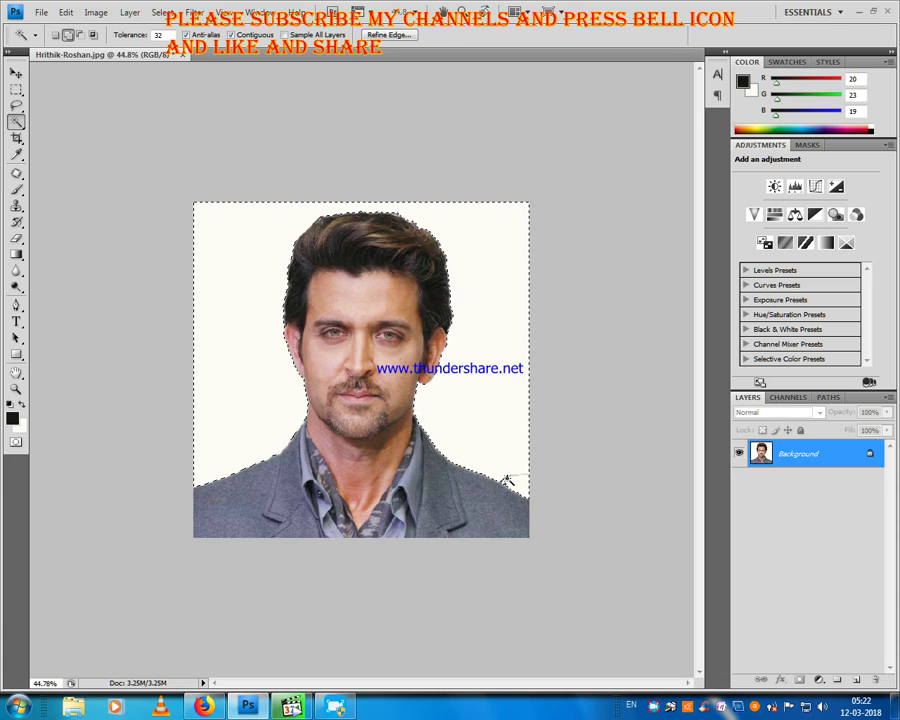
left_click(506, 477)
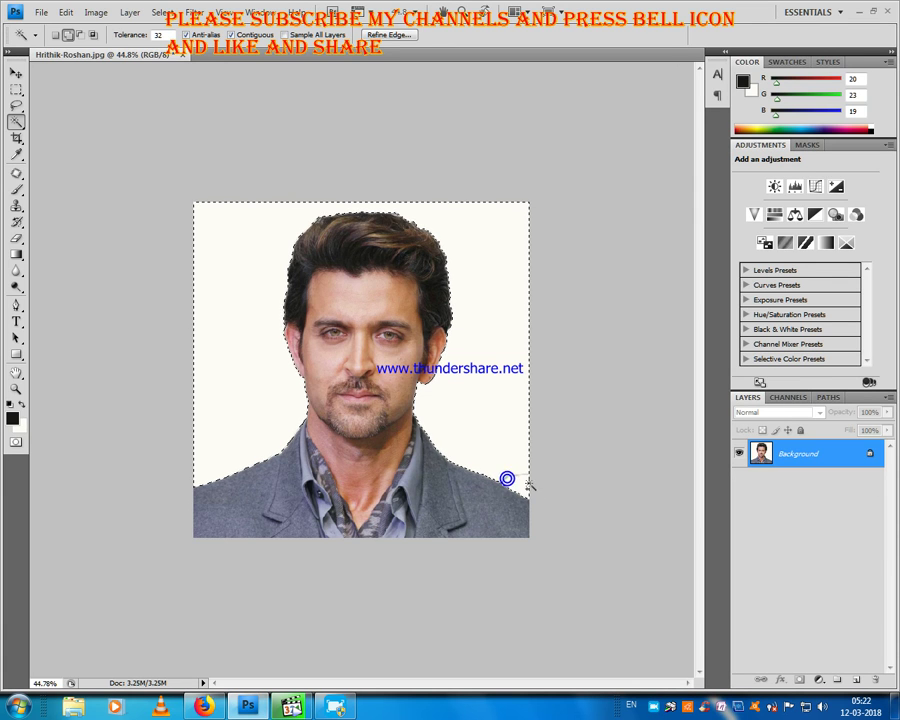
- Feather the background selection by 1 pixel, clear it to the off-white background color and deselect
right_click(479, 363)
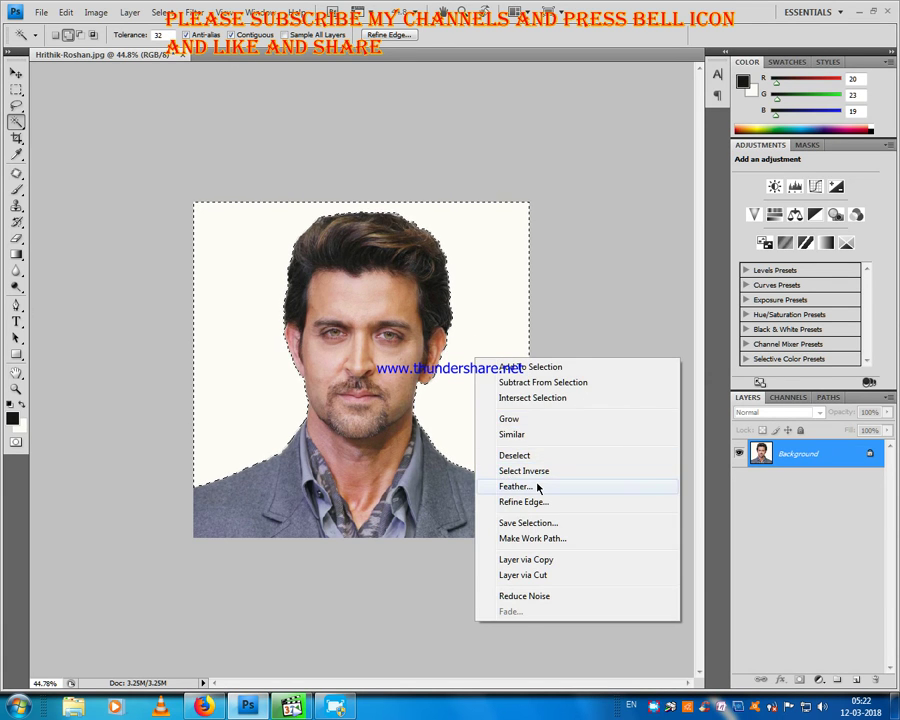
left_click(537, 485)
key("BackSpace")
type("1")
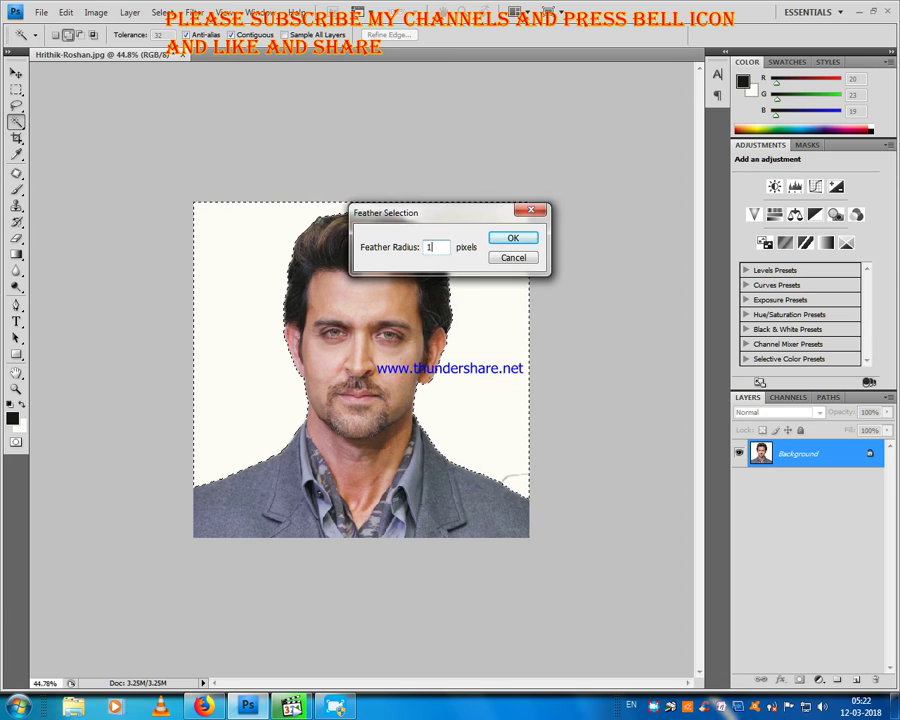
key("Return")
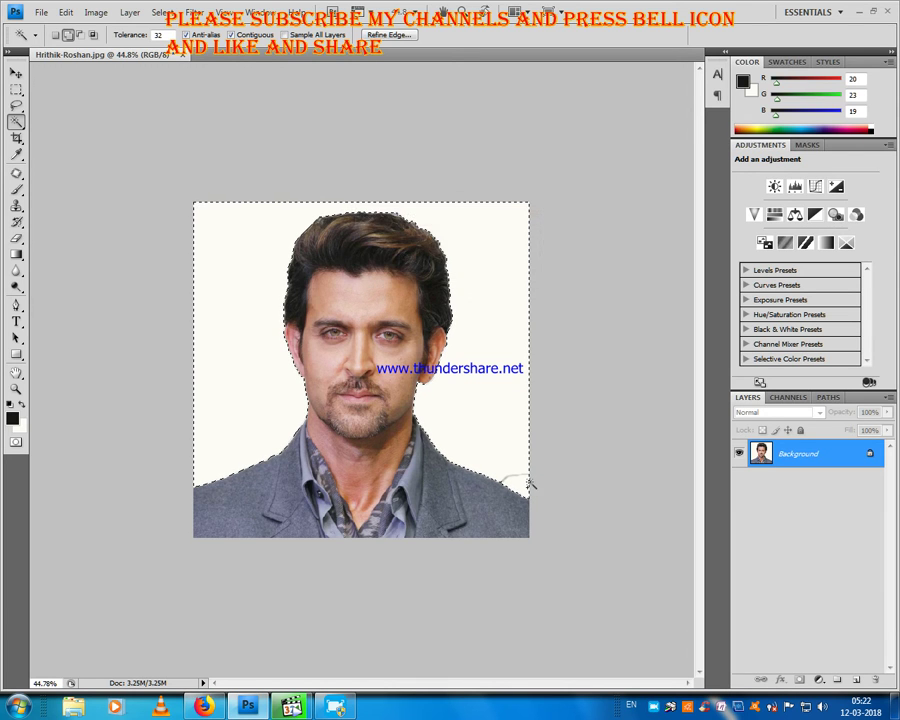
left_click(15, 92)
left_click(83, 108)
scroll(270, 289, "down", 1)
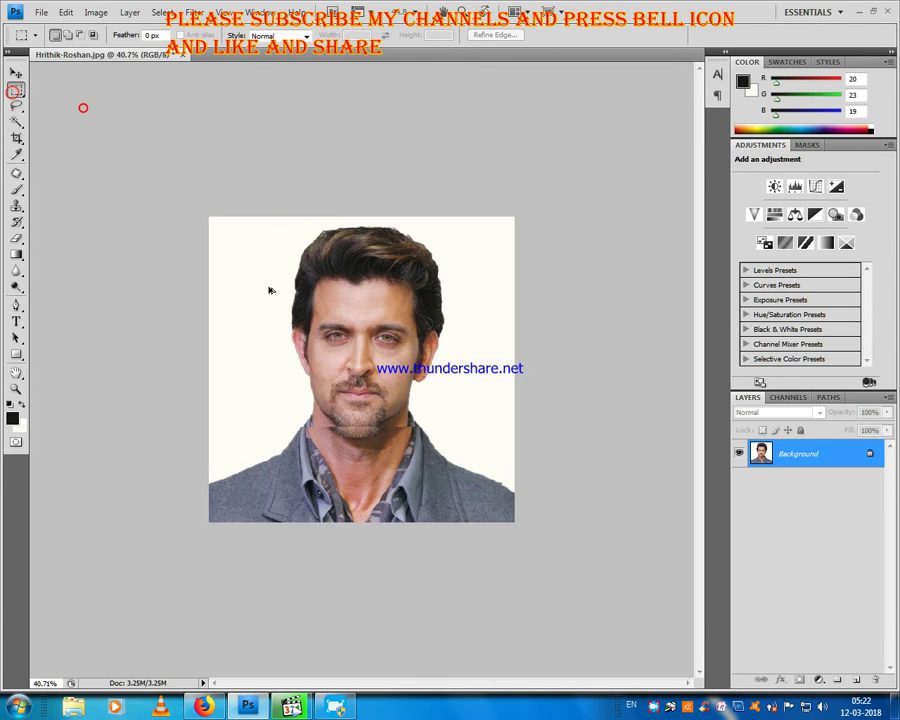
scroll(336, 320, "up", 2)
scroll(330, 289, "down", 4)
scroll(341, 302, "up", 1)
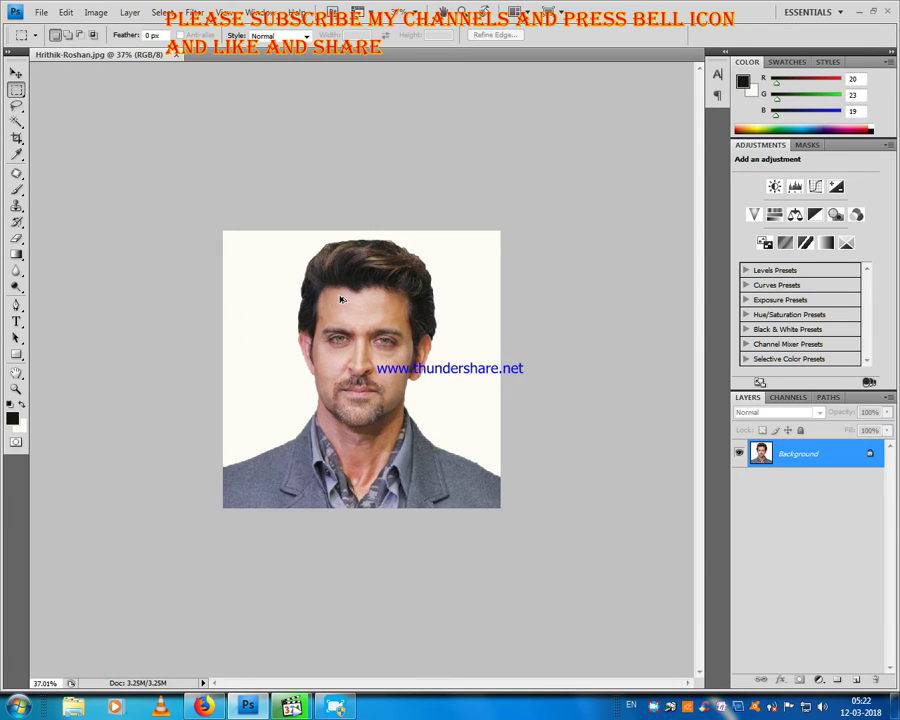
key("ctrl")
key("ctrl+n")
left_click(762, 199)
- Open the black suit image "unnamed (19)" from Om Studio > New folder (2) on Local Disk (D:)
left_click(41, 12)
left_click(52, 42)
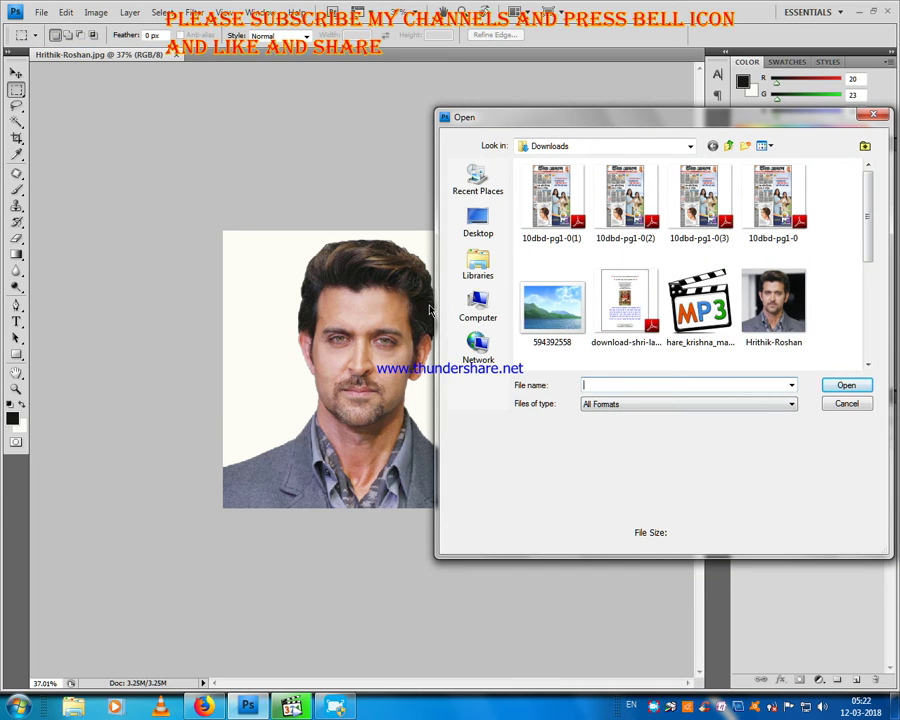
left_click(478, 303)
double_click(737, 197)
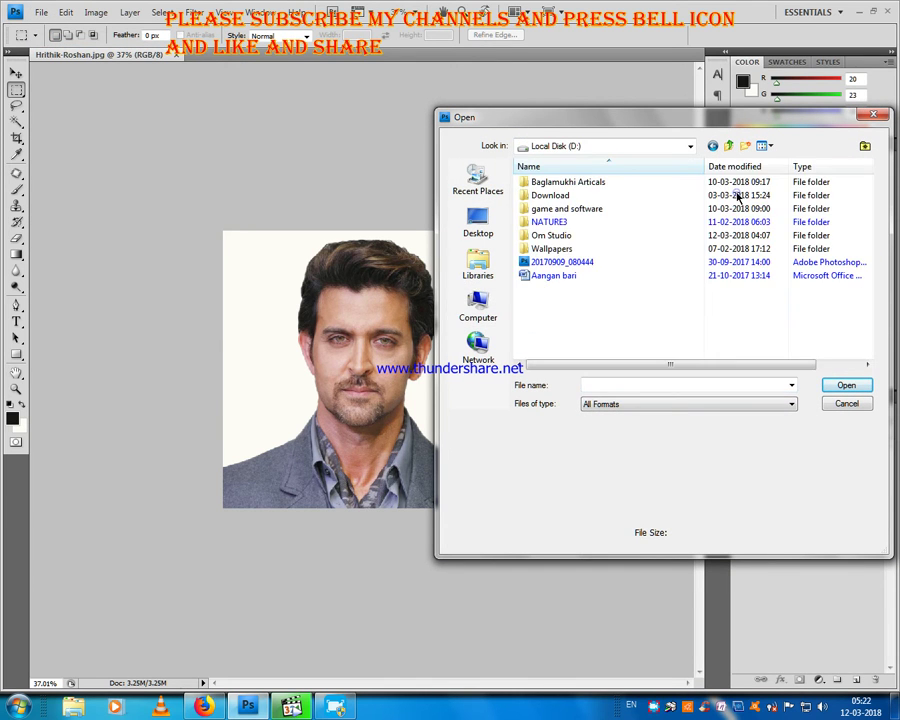
left_click(573, 237)
double_click(573, 237)
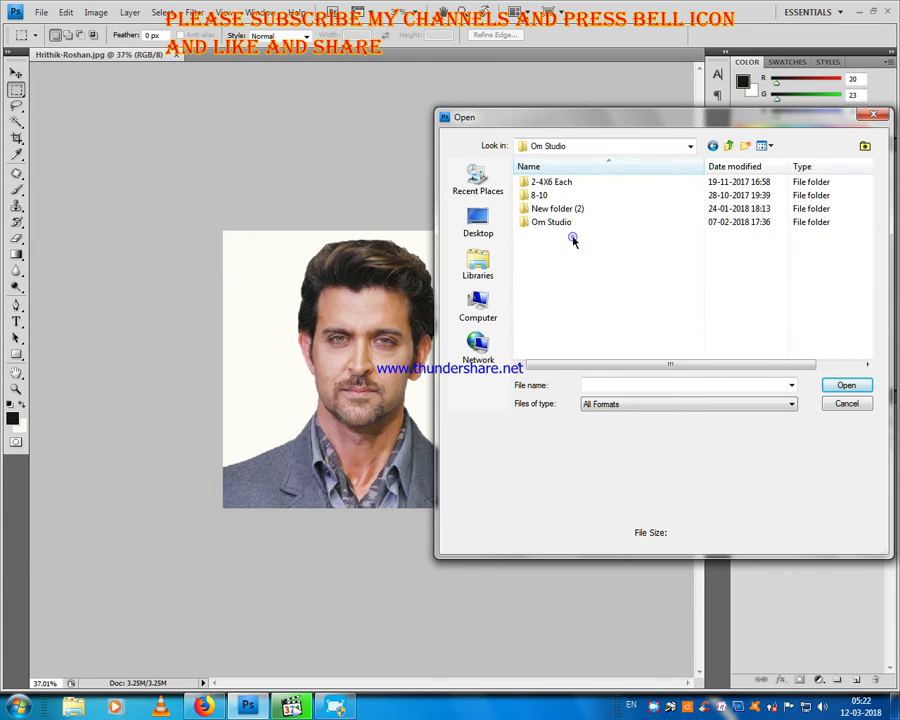
double_click(564, 210)
scroll(751, 317, "down", 10)
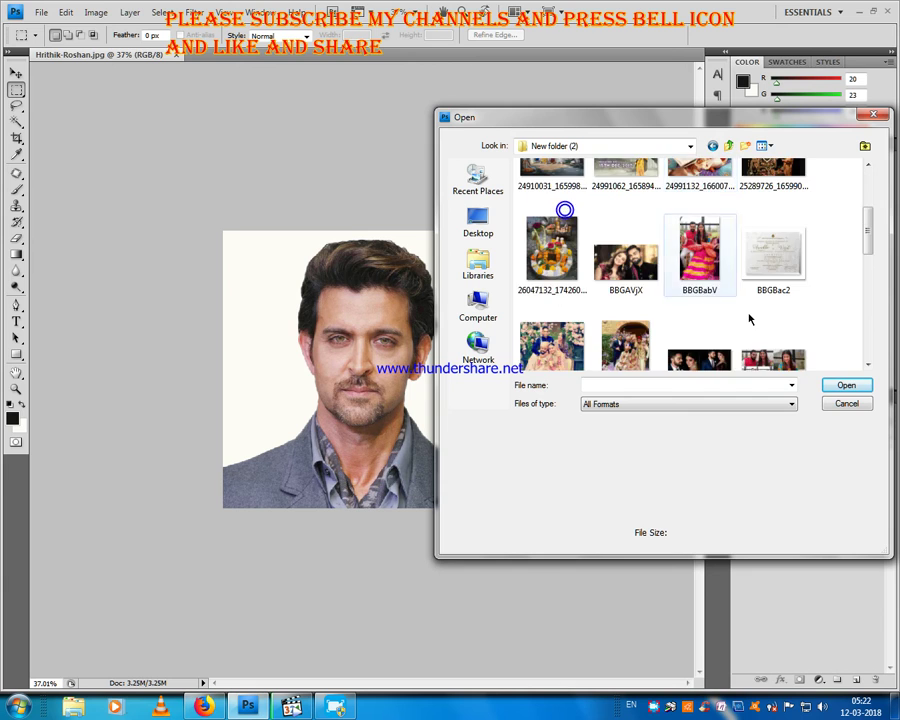
left_click(790, 345)
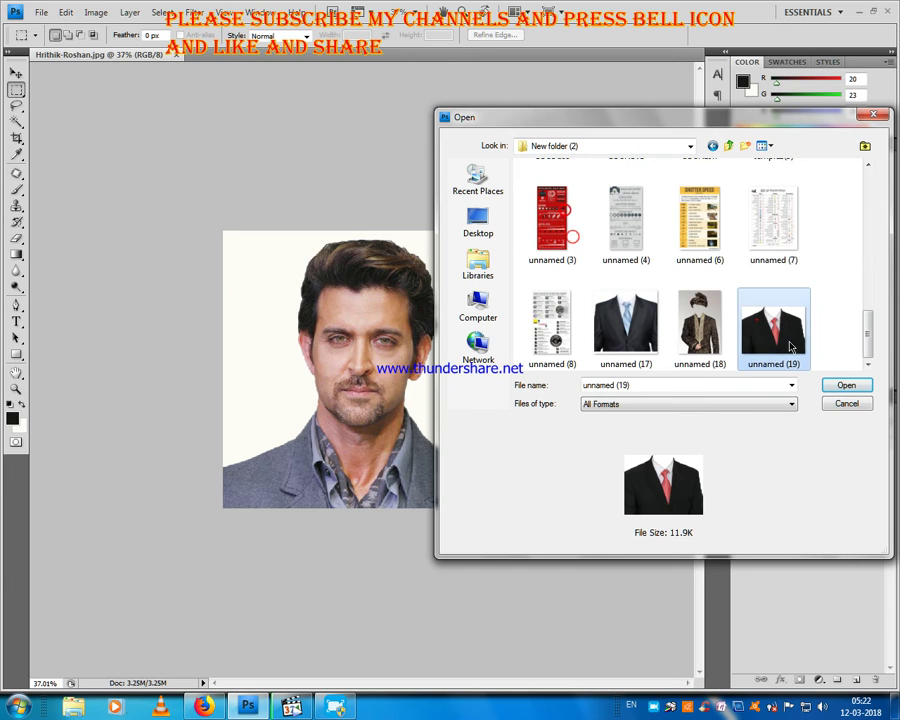
left_click(846, 384)
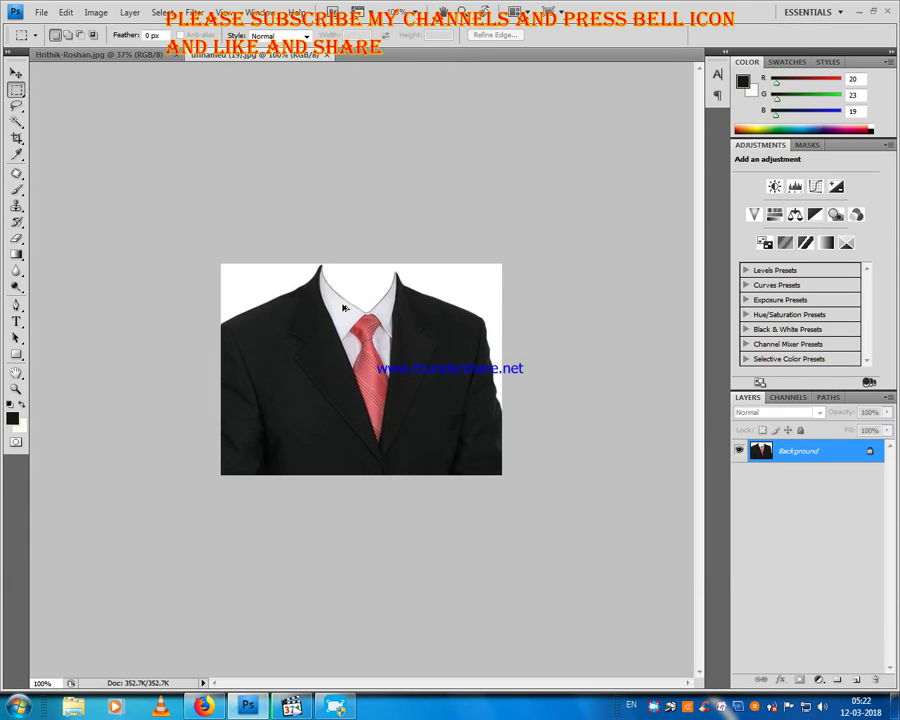
scroll(330, 308, "down", 2)
scroll(40, 150, "up", 1)
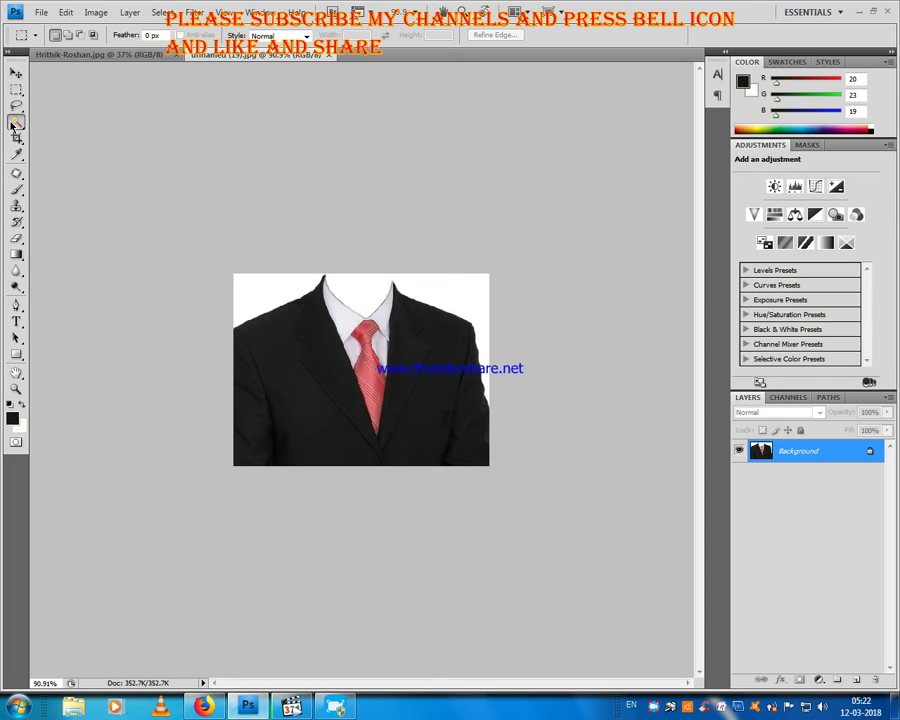
left_click(16, 121)
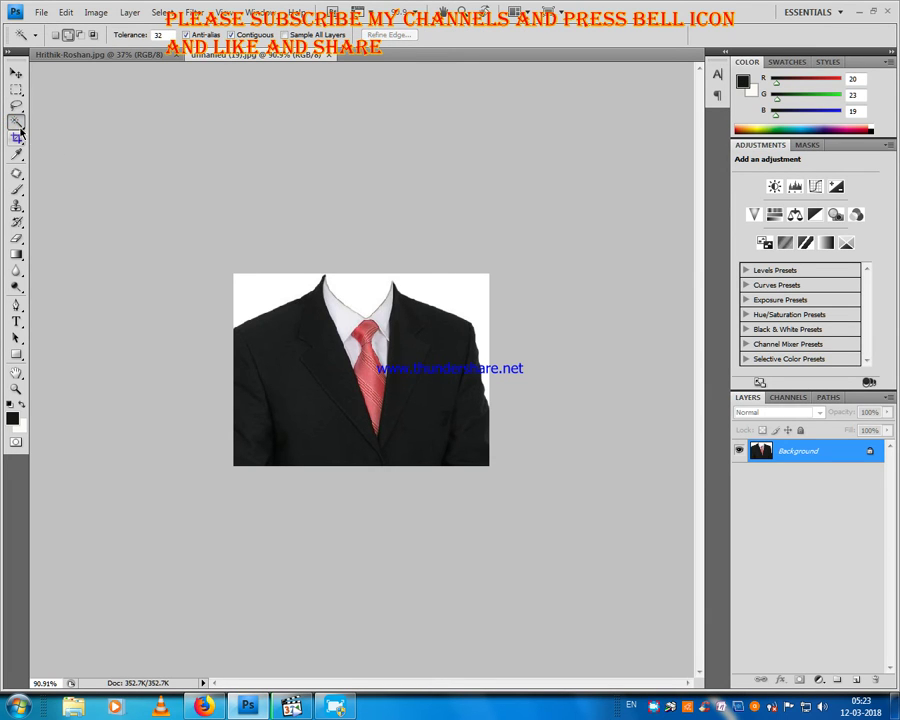
- Create a new white RGB document 4 by 6 inches at 300 pixels/inch
left_click(166, 55)
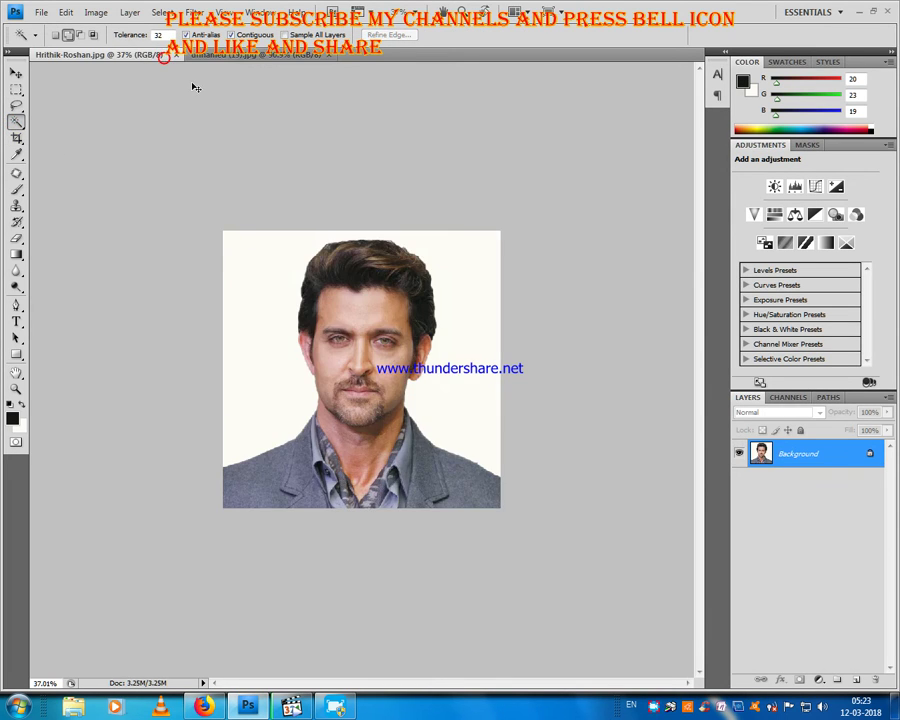
key("ctrl+n")
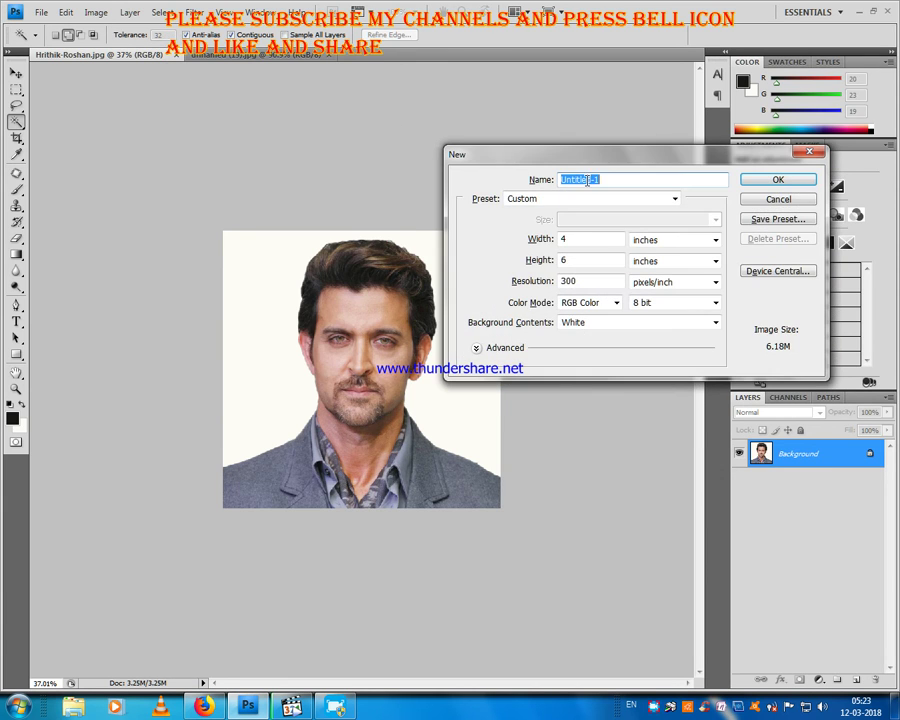
key("Return")
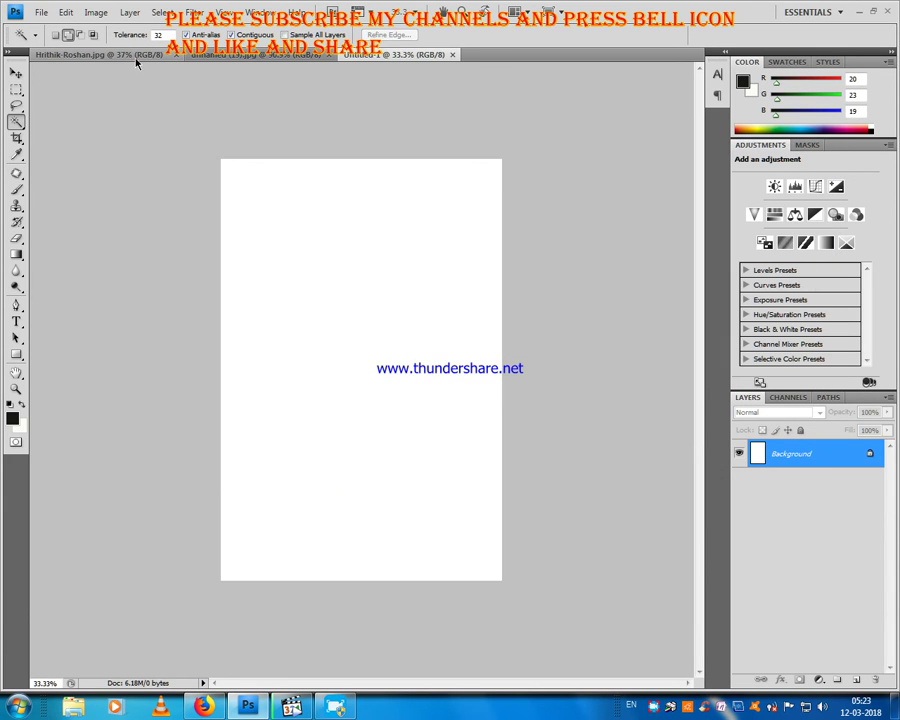
- Copy the retouched portrait into the new document as a layer and dock the document window again
left_click(137, 55)
left_click_drag(395, 54, 401, 142)
left_click_drag(296, 269, 486, 340)
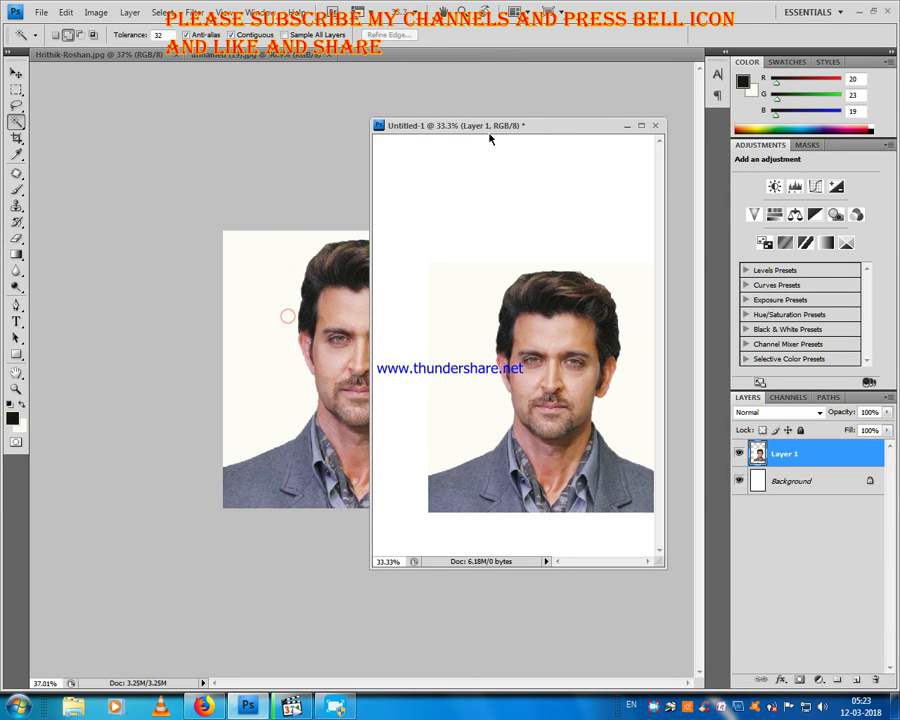
left_click_drag(490, 133, 482, 56)
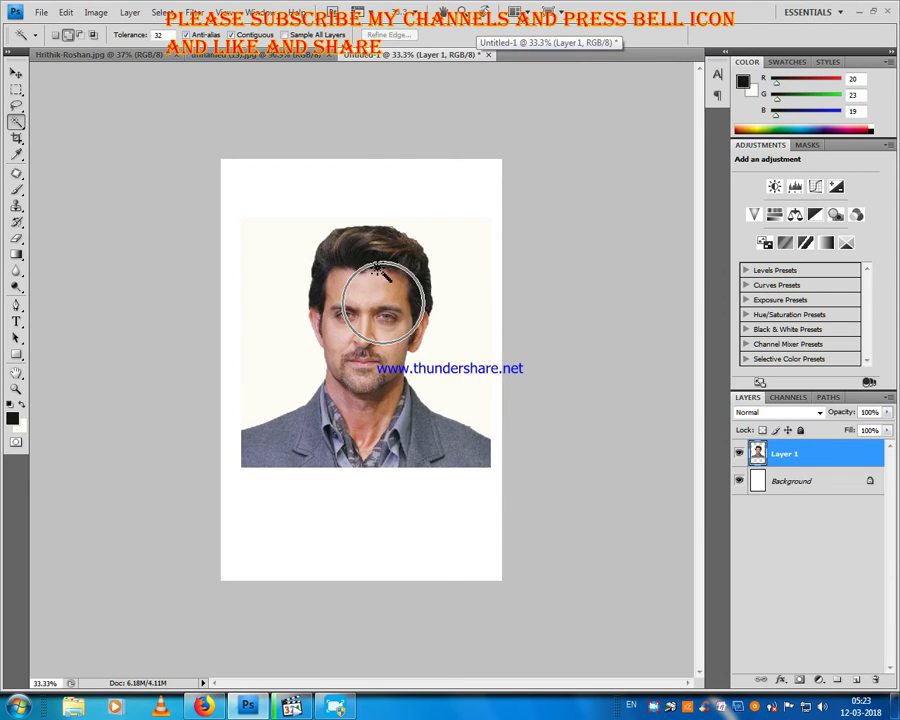
- Copy the black suit image into the new document as a layer above the portrait and dock the window again
left_click(277, 55)
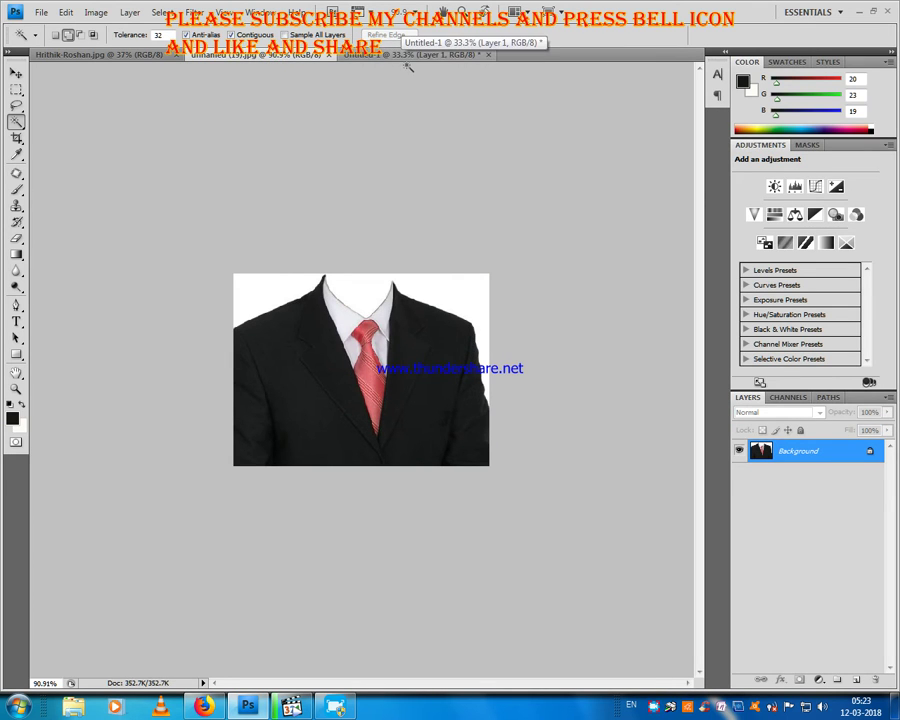
left_click_drag(404, 55, 440, 112)
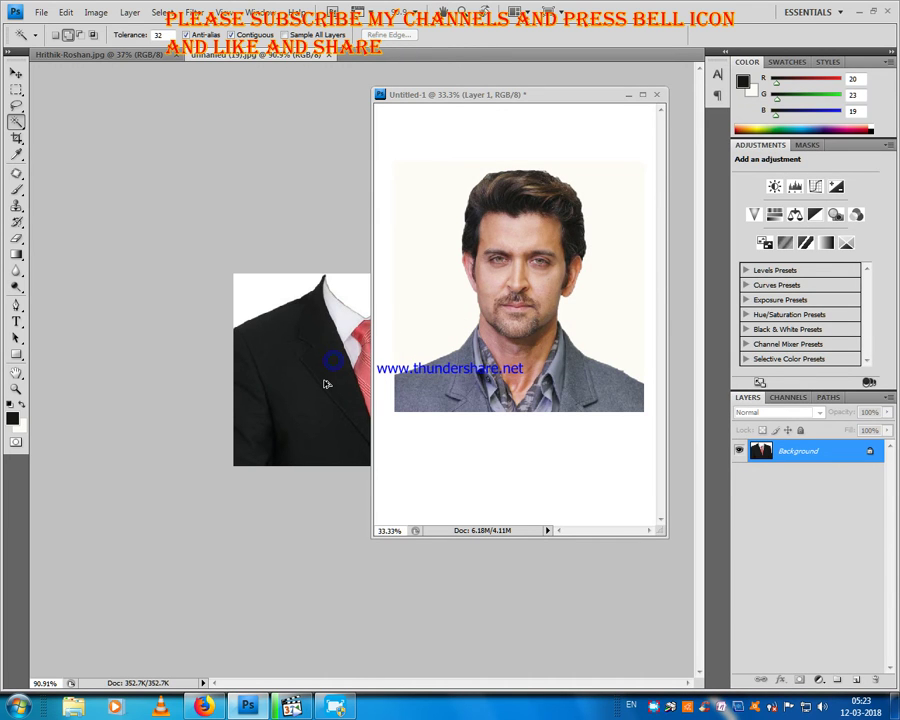
left_click_drag(325, 384, 538, 424)
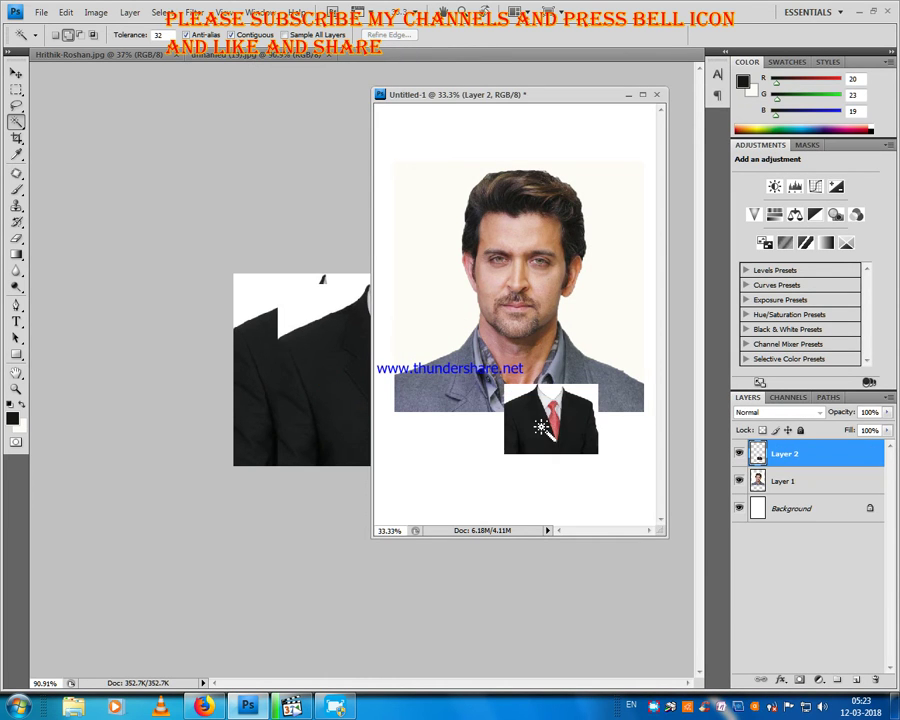
left_click_drag(496, 104, 486, 66)
- Select the white areas around the suit and inside its collar with the Magic Wand, feather the selection and delete it
left_click(9, 127)
scroll(454, 458, "up", 5)
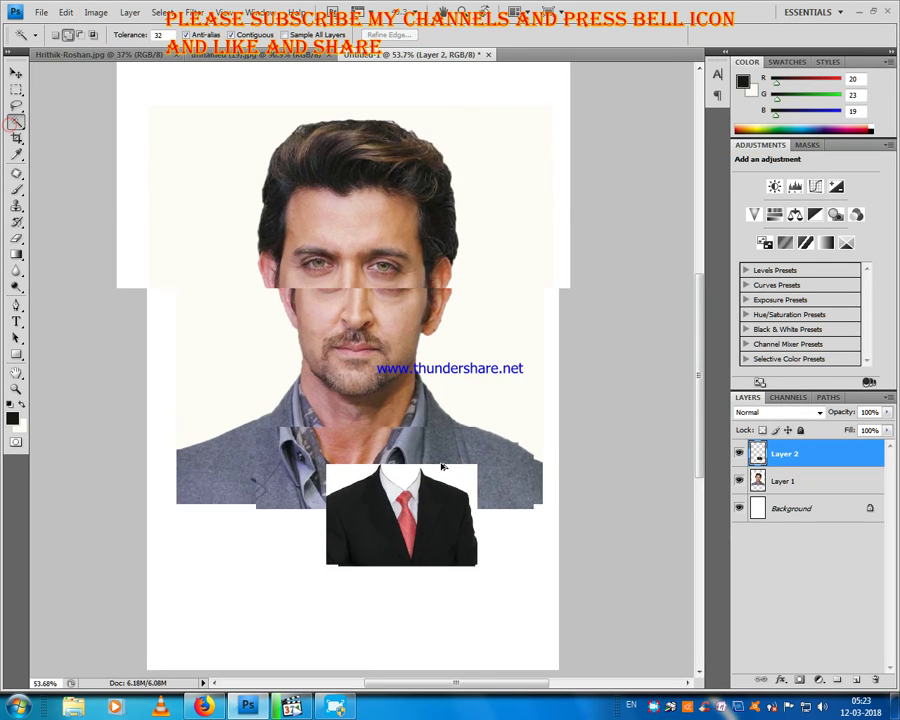
scroll(443, 466, "up", 2)
left_click(384, 485)
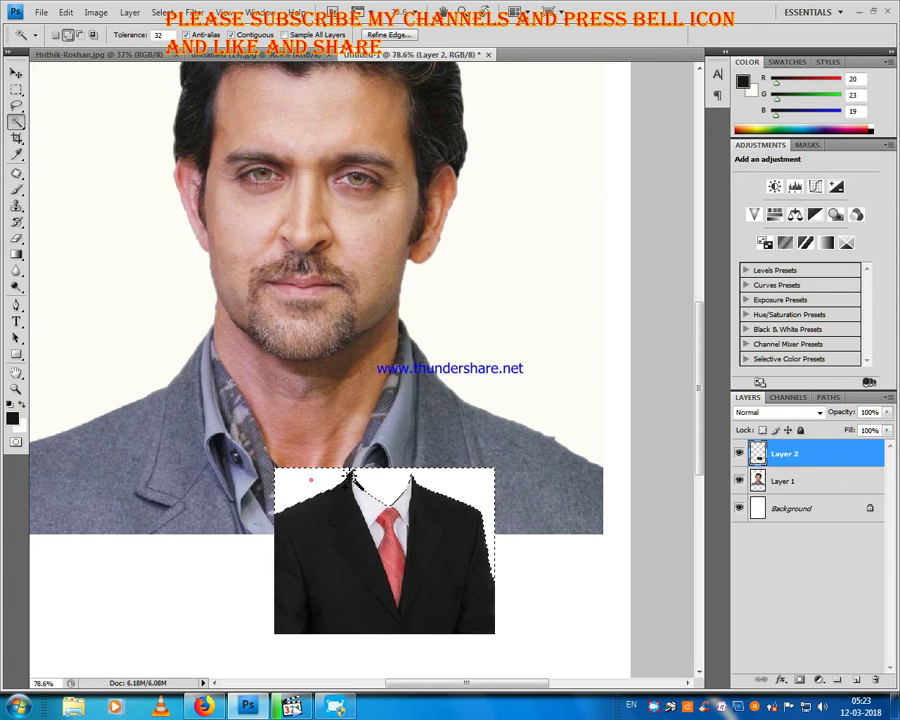
right_click(378, 482)
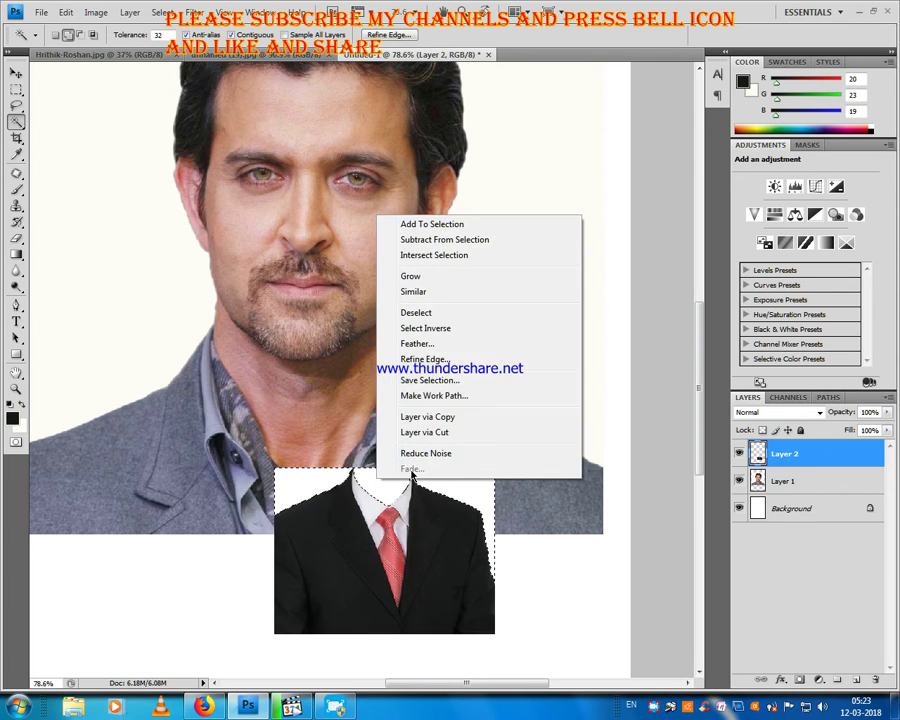
left_click(424, 348)
key("Return")
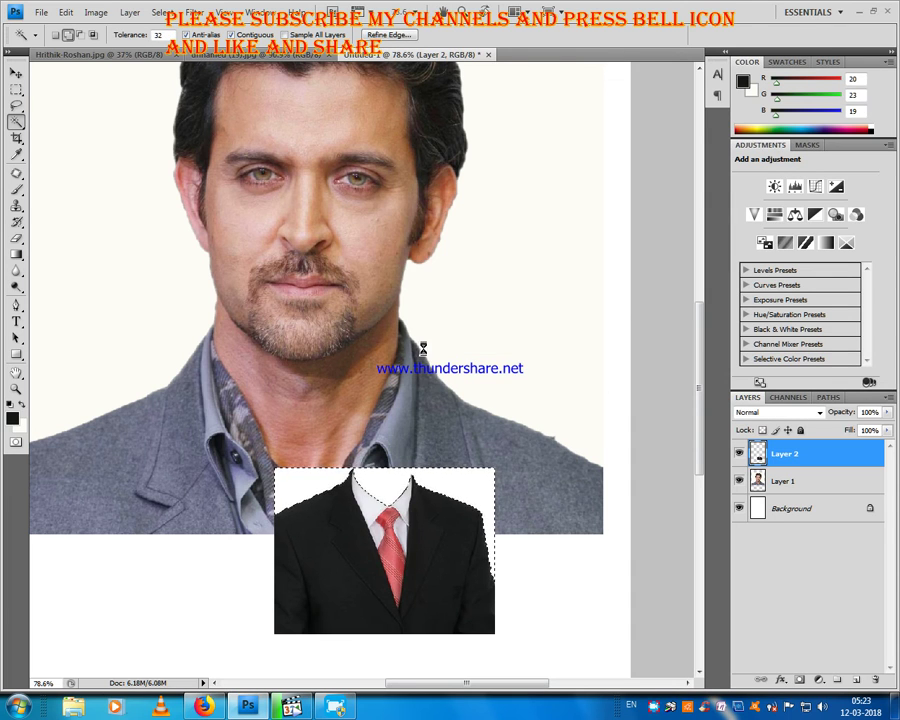
- Remove the thin leftover border lines around the suit using rectangular marquee selections
left_click(17, 89)
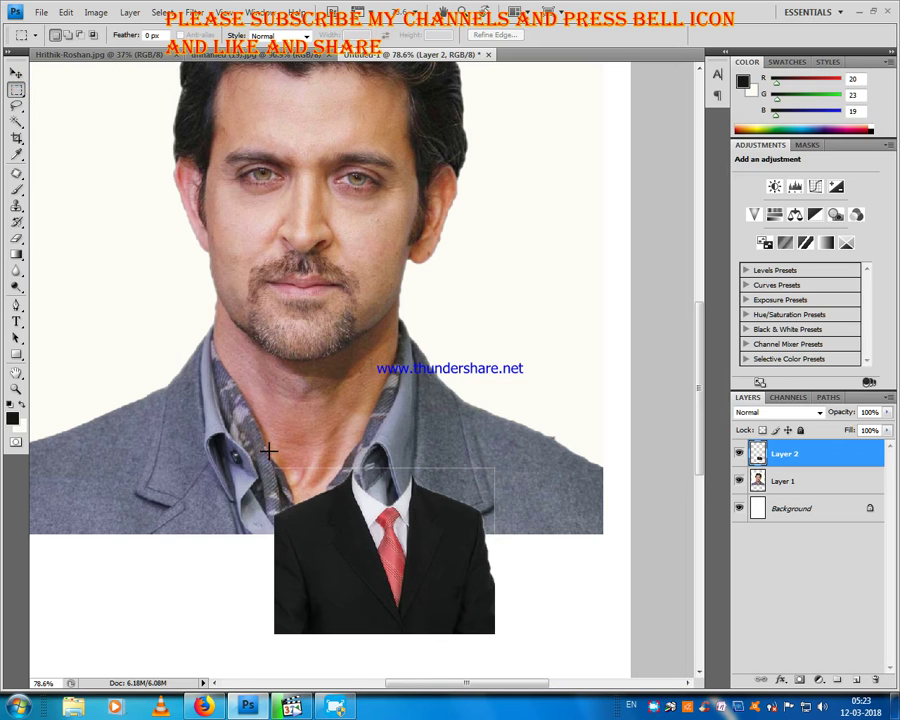
left_click(530, 477)
left_click_drag(496, 448, 536, 549)
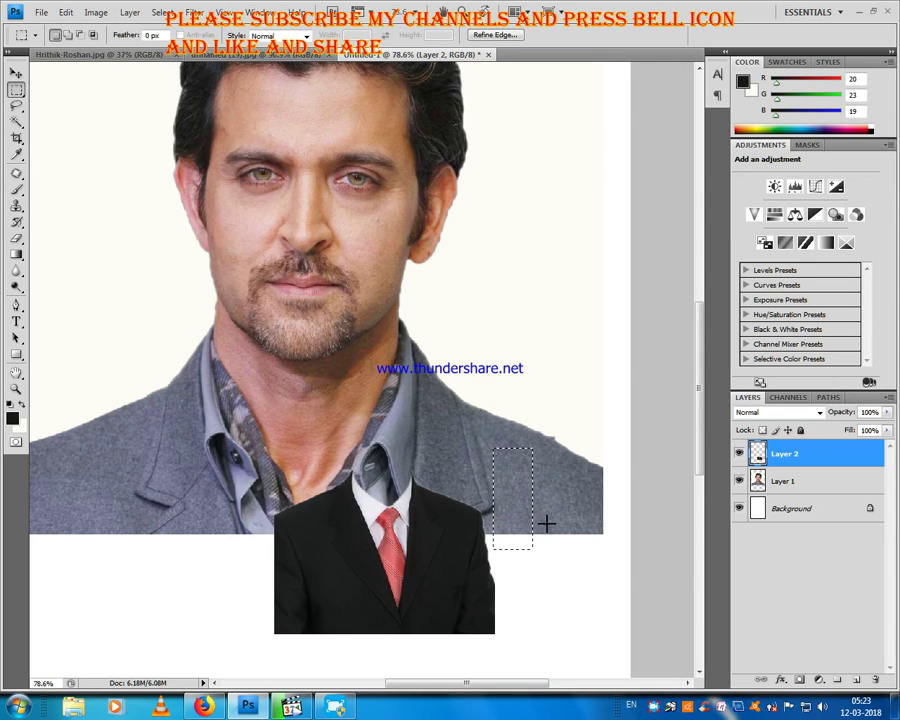
- Move the black suit up onto the man's chest, centred below his neck
scroll(364, 521, "down", 4)
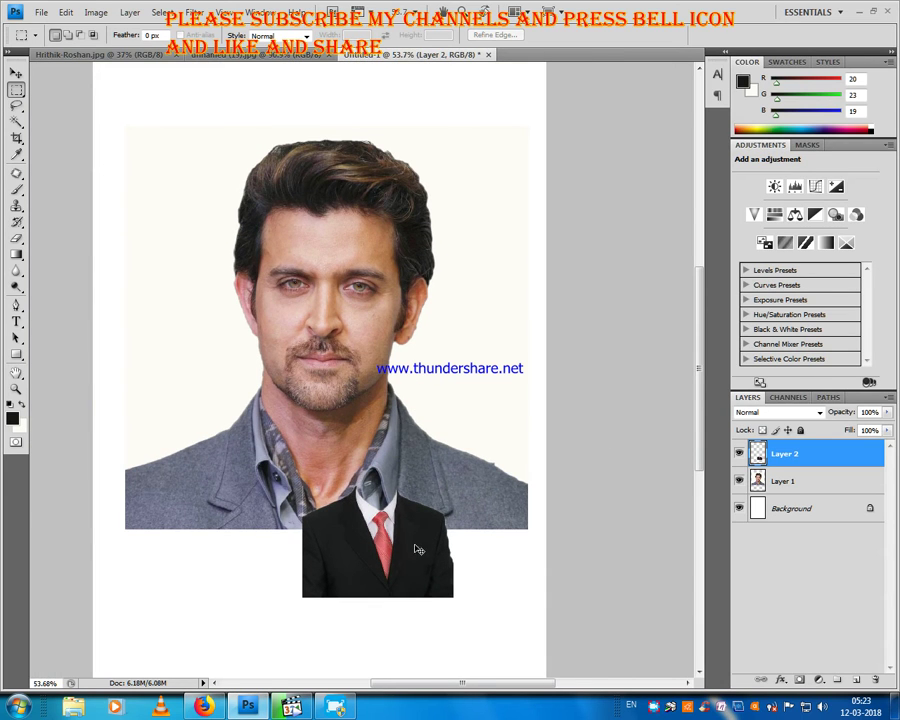
left_click_drag(393, 549, 371, 524)
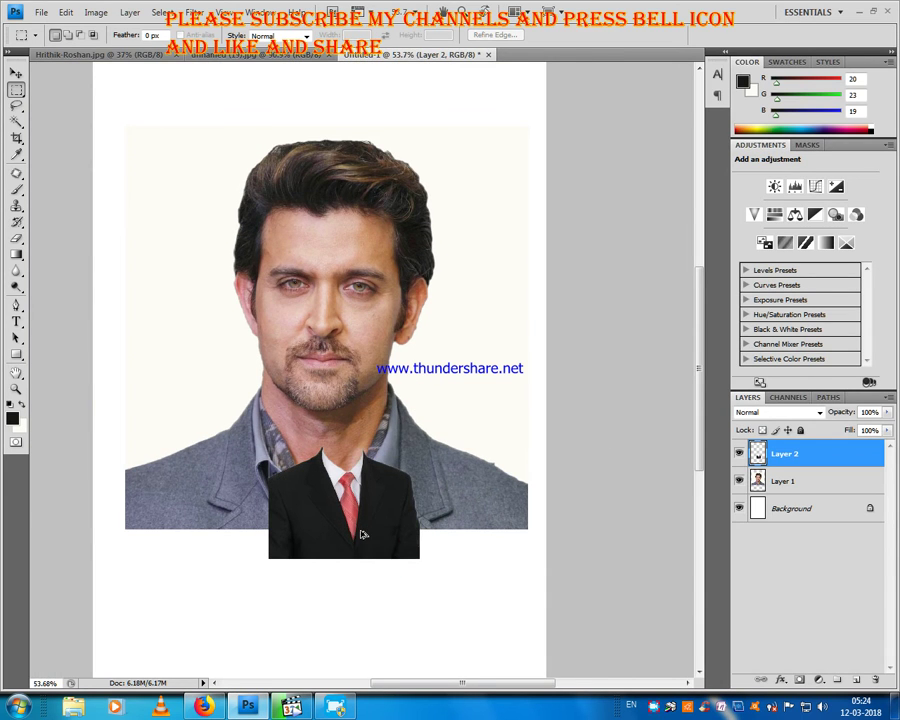
left_click_drag(352, 526, 341, 515)
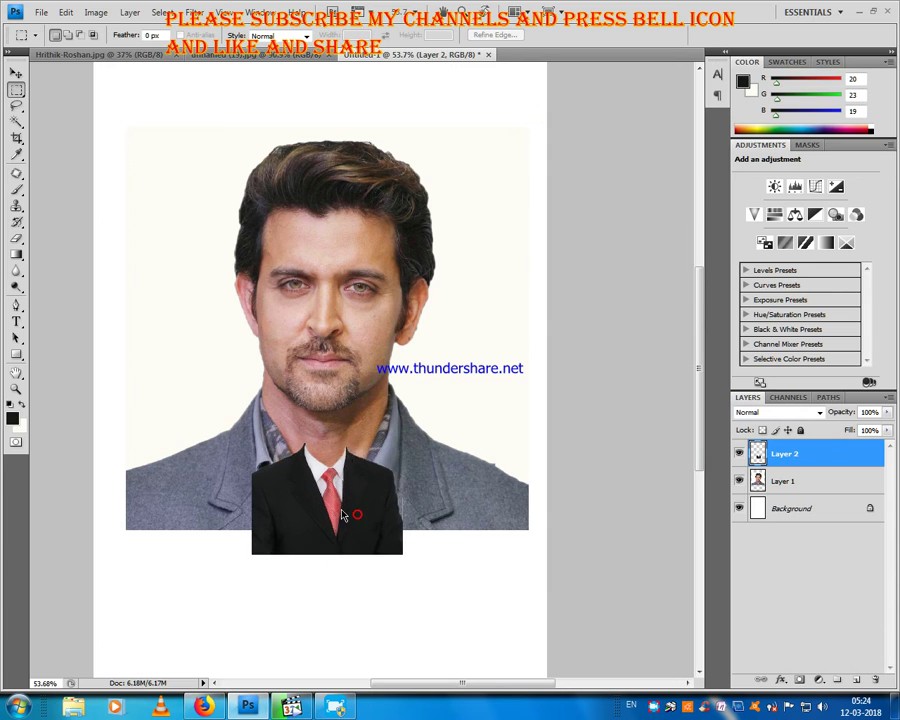
- Enlarge the suit with Free Transform to 286.1% and nudge it down so it covers the grey jacket and meets the neck
right_click(341, 515)
left_click(393, 446)
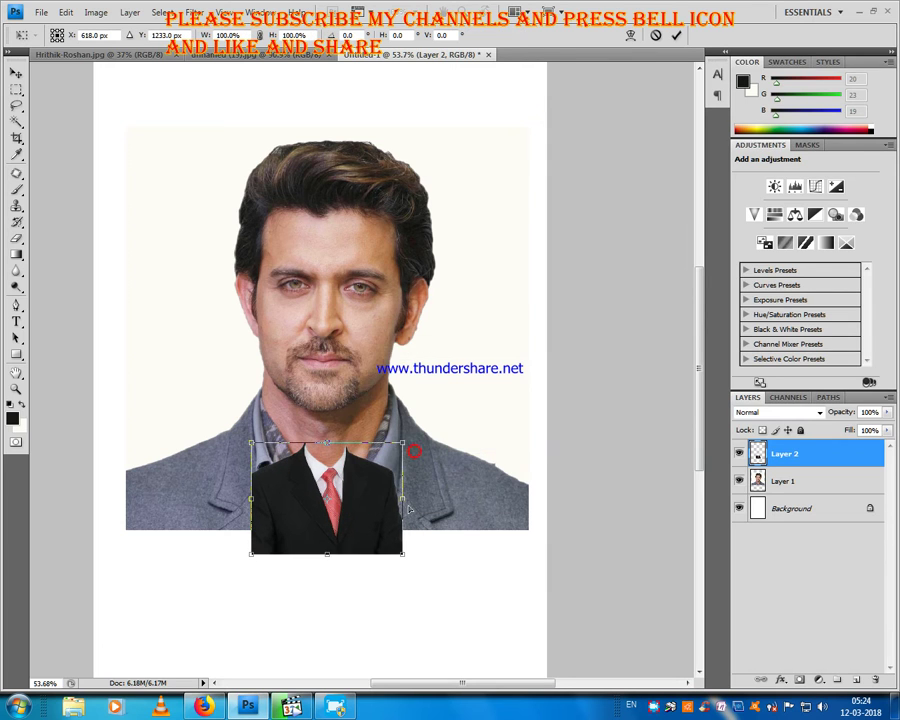
scroll(409, 510, "down", 2)
left_click_drag(433, 513, 508, 582)
left_click_drag(456, 482, 462, 513)
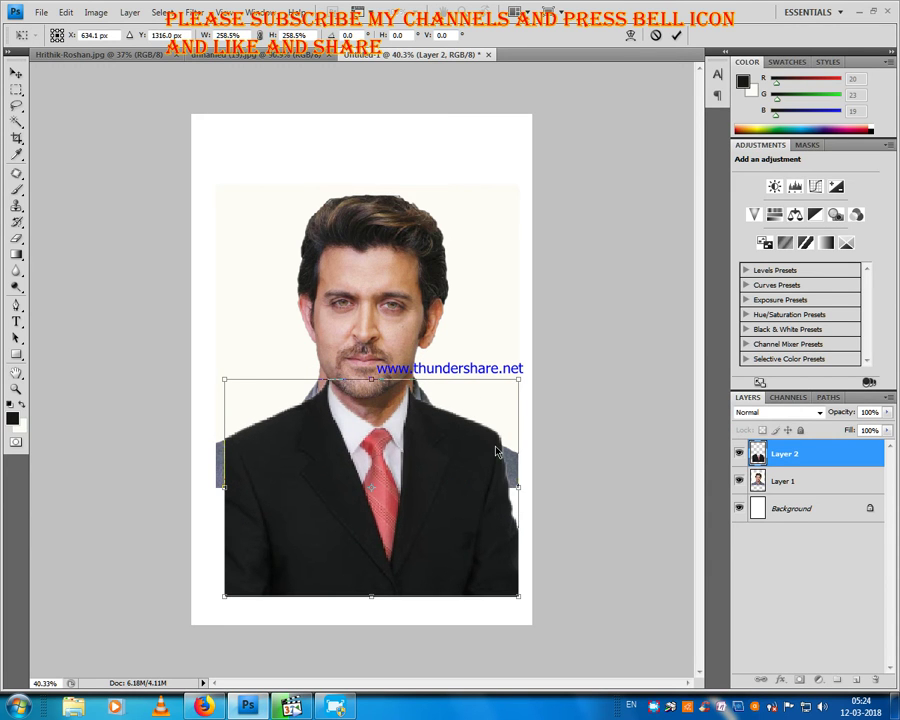
left_click_drag(518, 379, 533, 368)
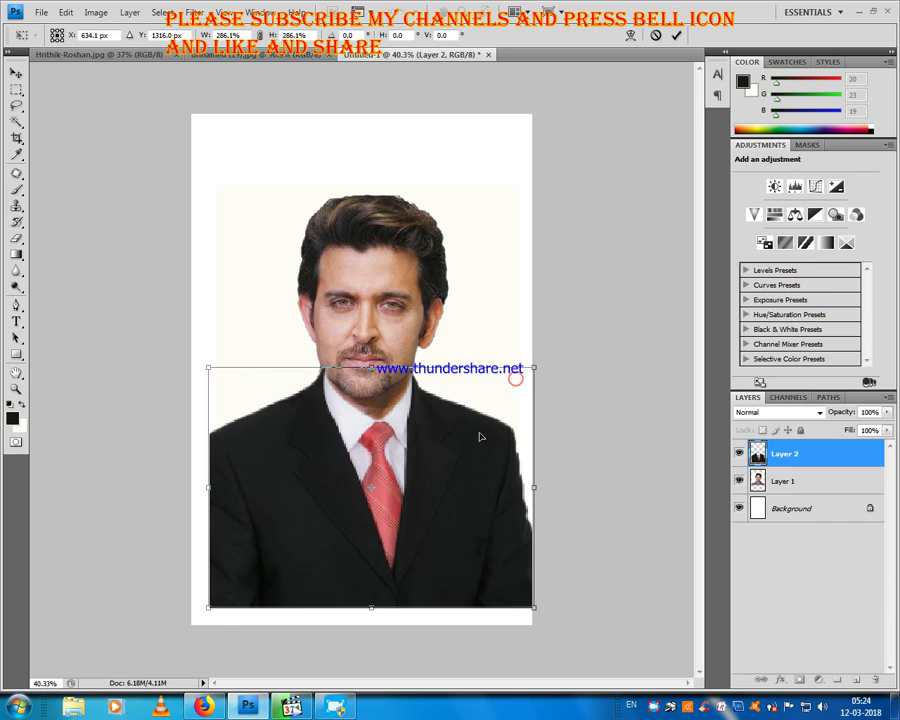
key("Down")
key("Down")
key("Down")
key("Down")
key("Down")
key("Down")
key("Down")
key("Down")
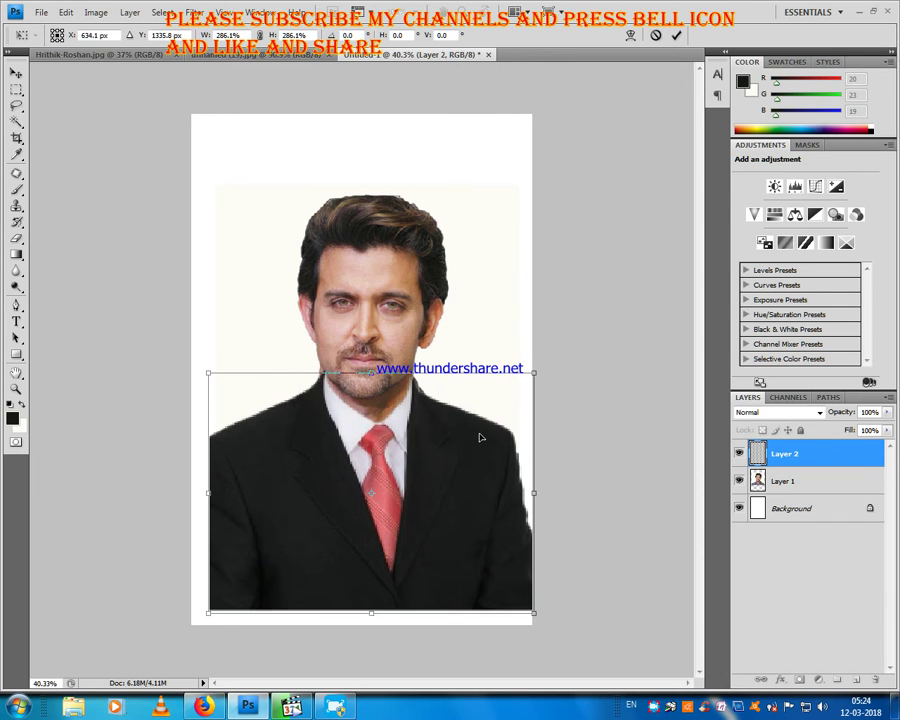
key("Return")
key("m")
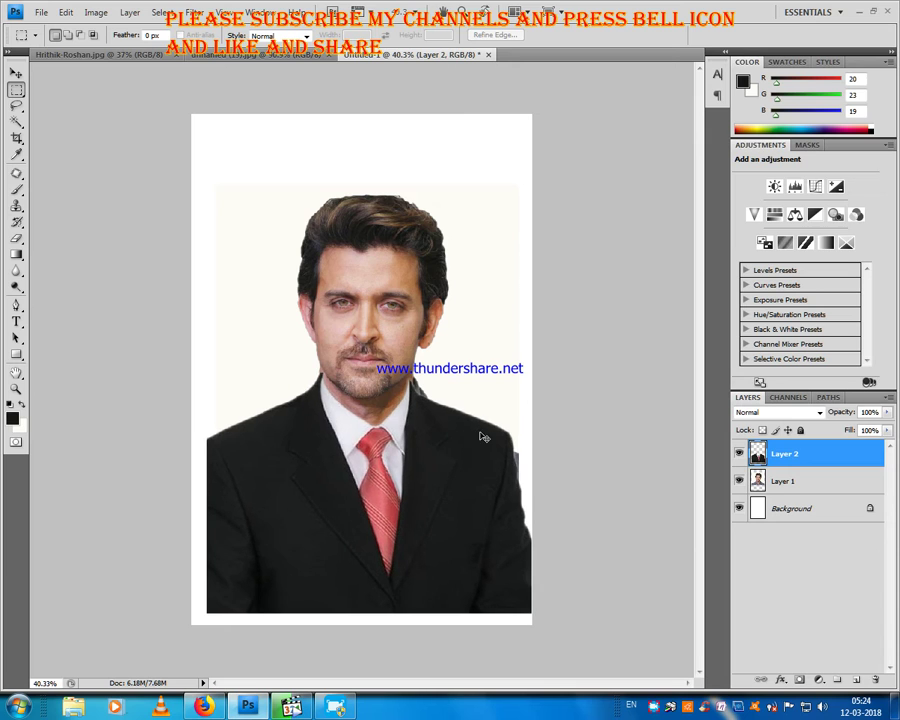
- Stretch the suit with Free Transform to 105.8% width and 97.6% height so its shoulders hide the grey jacket's outer edges
right_click(480, 434)
left_click(530, 375)
right_click(468, 475)
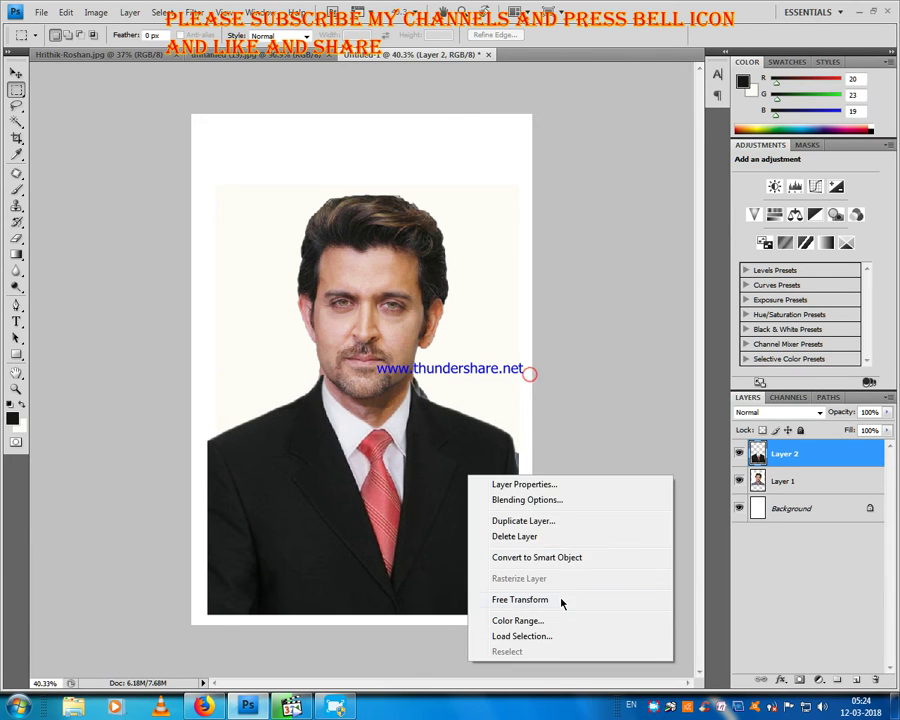
left_click(561, 600)
left_click_drag(537, 619, 529, 613)
left_click_drag(527, 500, 529, 493)
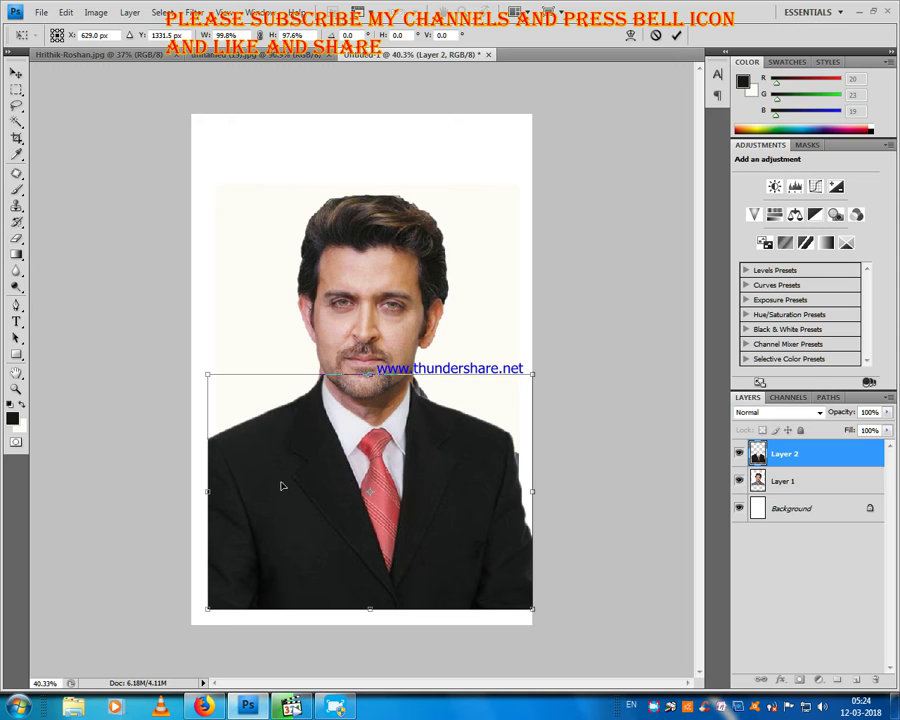
mouse_move(212, 494)
left_mouse_down()
mouse_move(202, 505)
mouse_move(201, 492)
left_mouse_up()
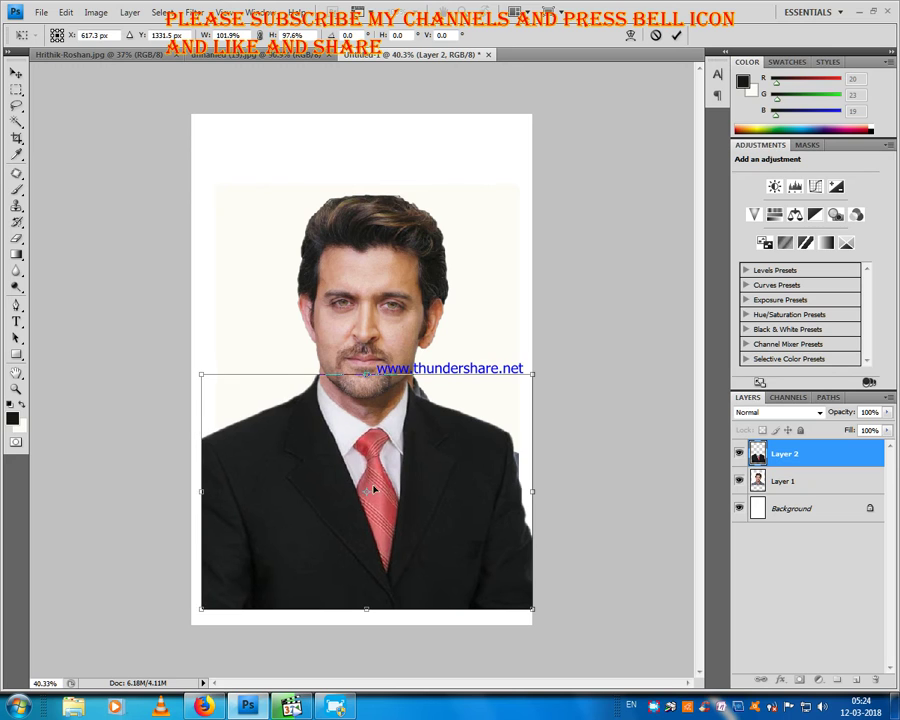
left_click_drag(541, 494, 541, 491)
key("Down")
left_click_drag(199, 494, 198, 494)
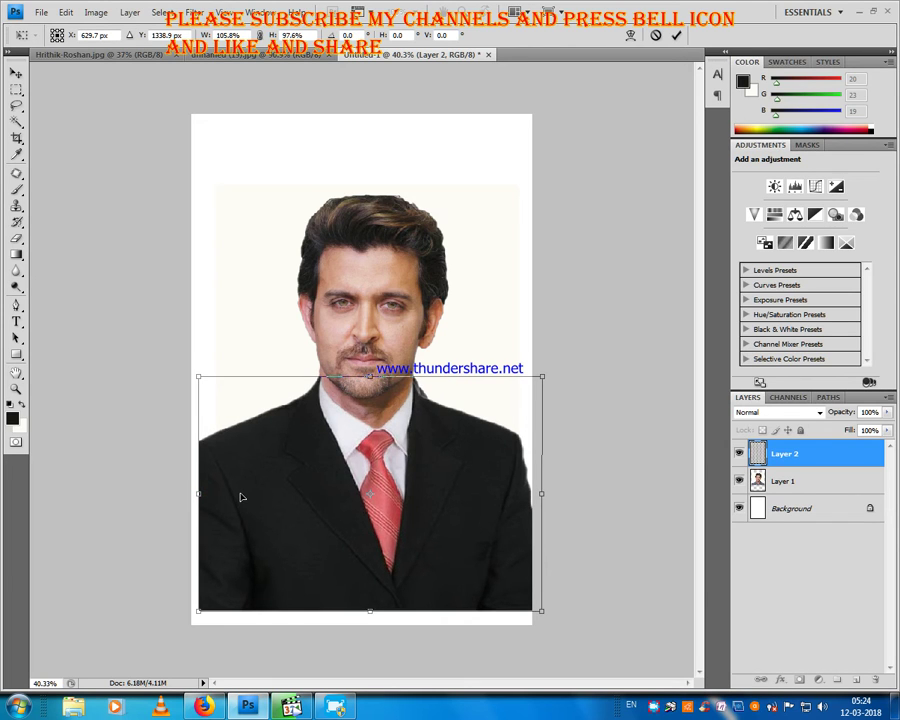
key("m")
key("Return")
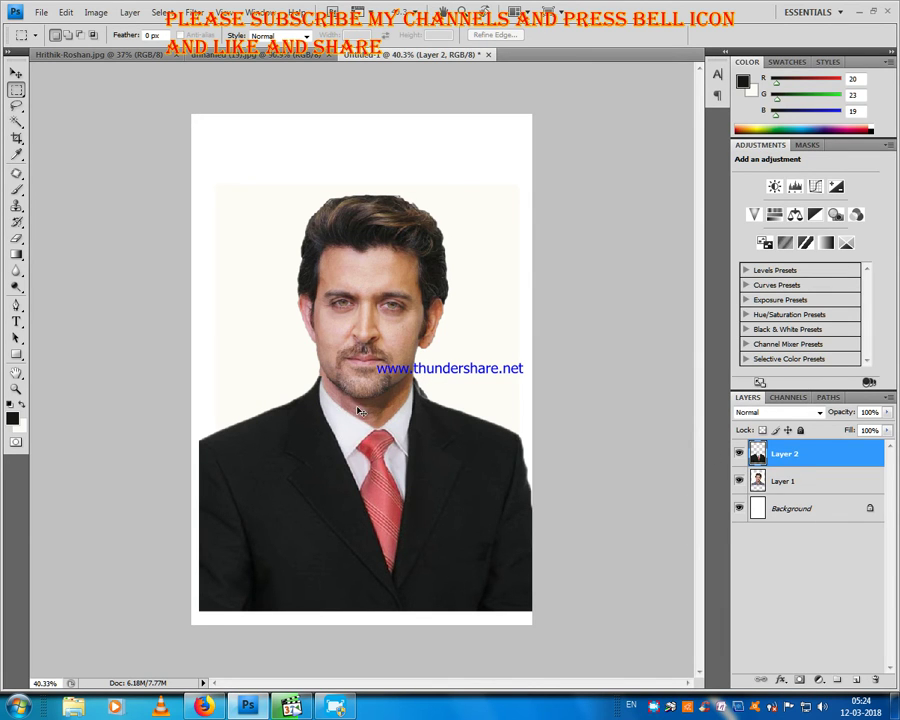
- Outline the suit's flat-cut dark collar tip below the jaw with the Pen tool, turn the path into a selection and delete it
scroll(357, 410, "up", 15)
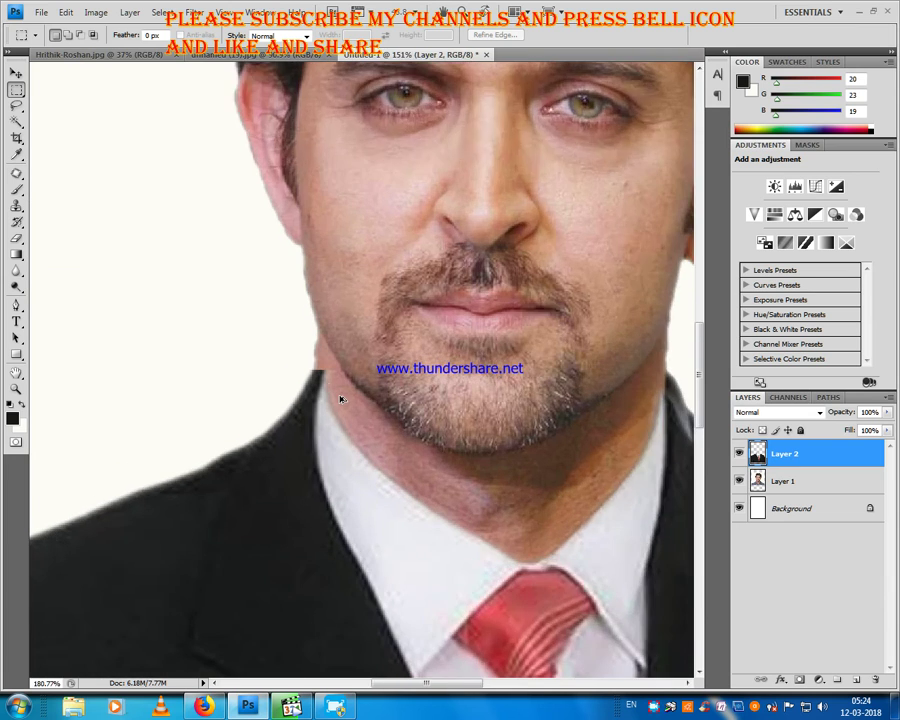
scroll(330, 396, "up", 3, "alt")
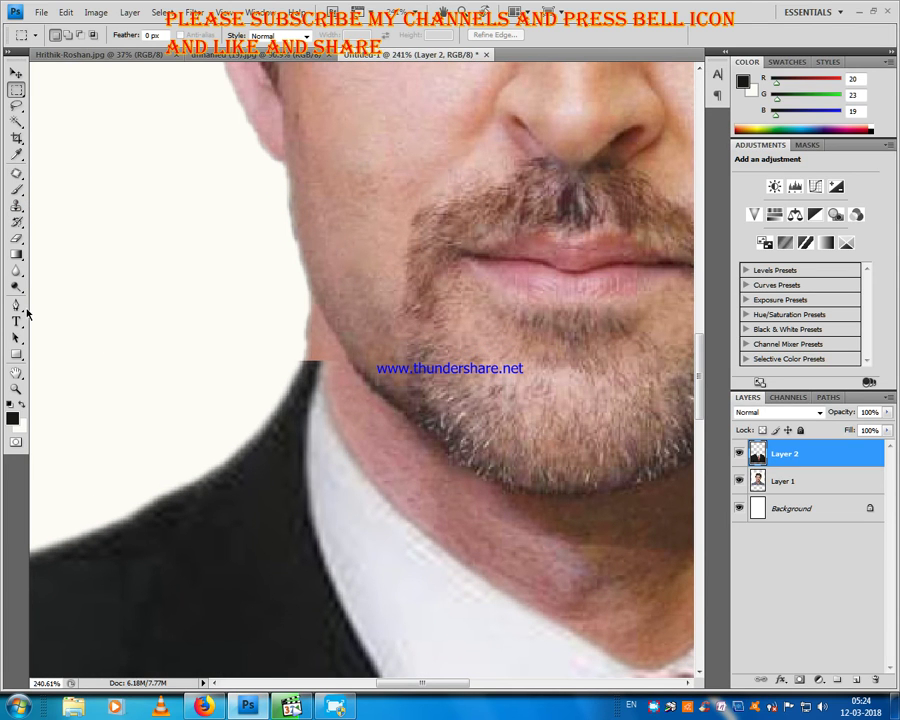
left_click(17, 305)
scroll(320, 410, "up", 2, "alt")
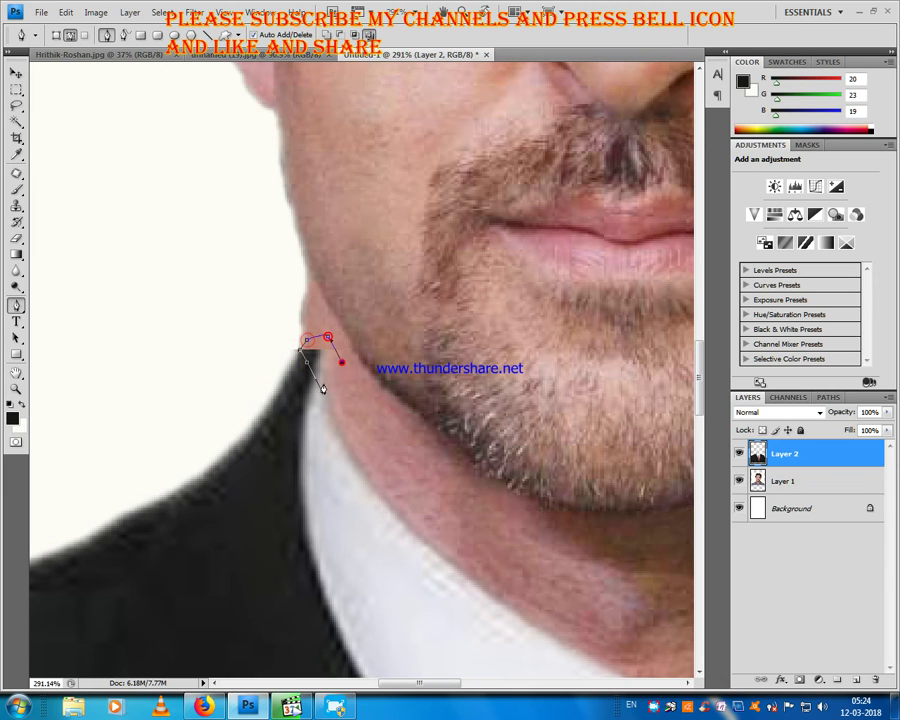
right_click(321, 360)
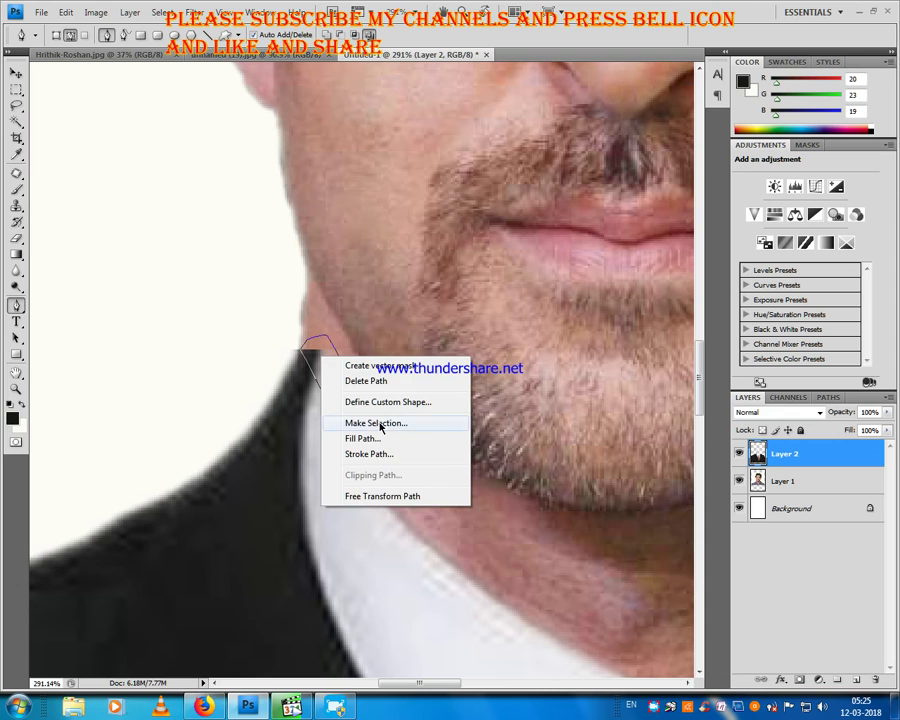
left_click(381, 428)
key("Return")
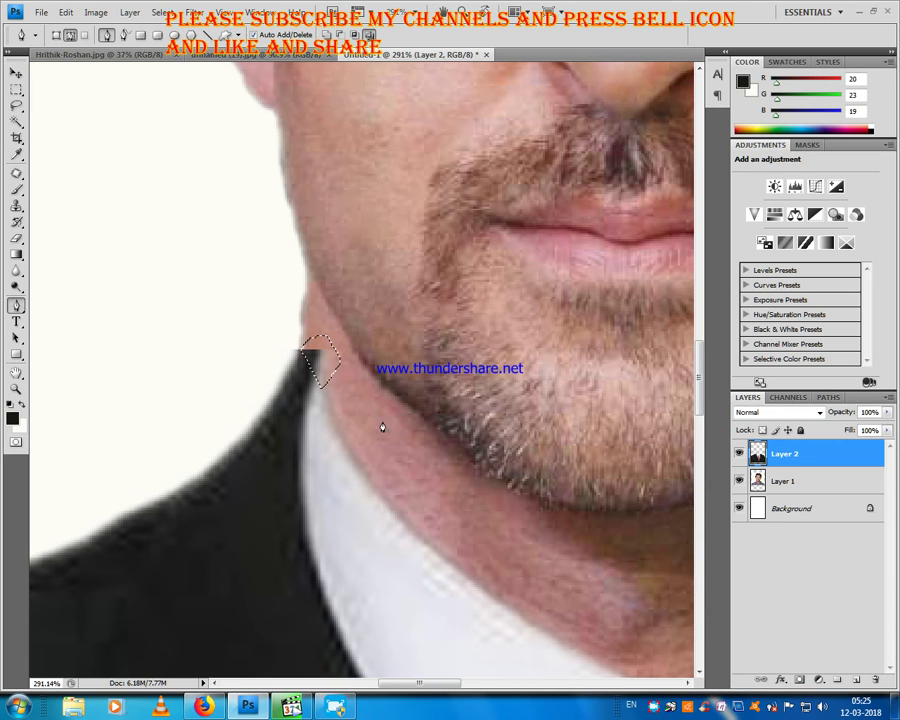
key("Delete")
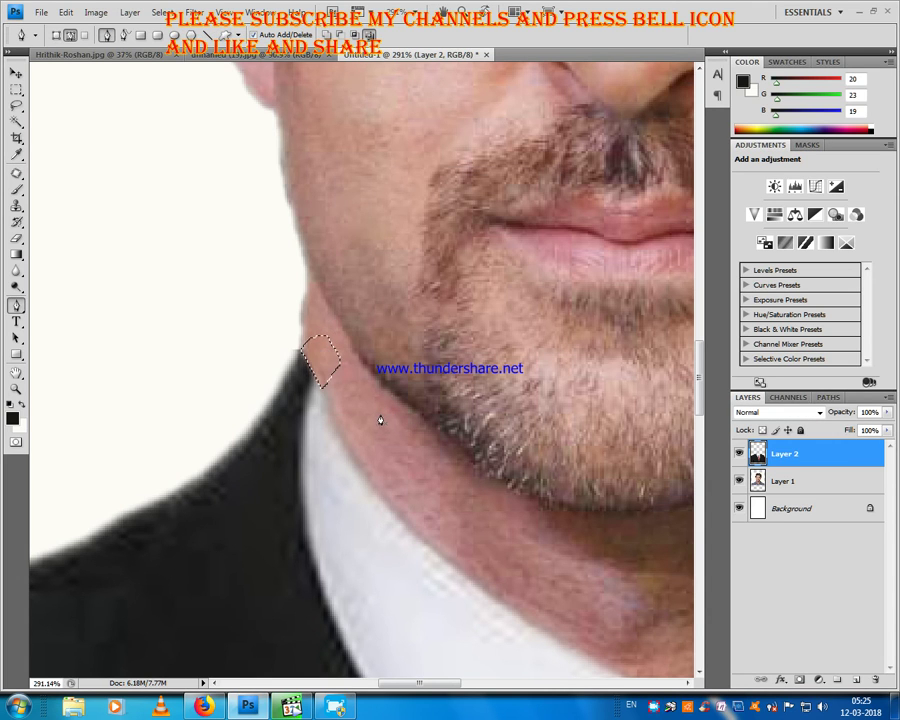
left_click(16, 92)
left_click(152, 137)
scroll(416, 430, "down", 10)
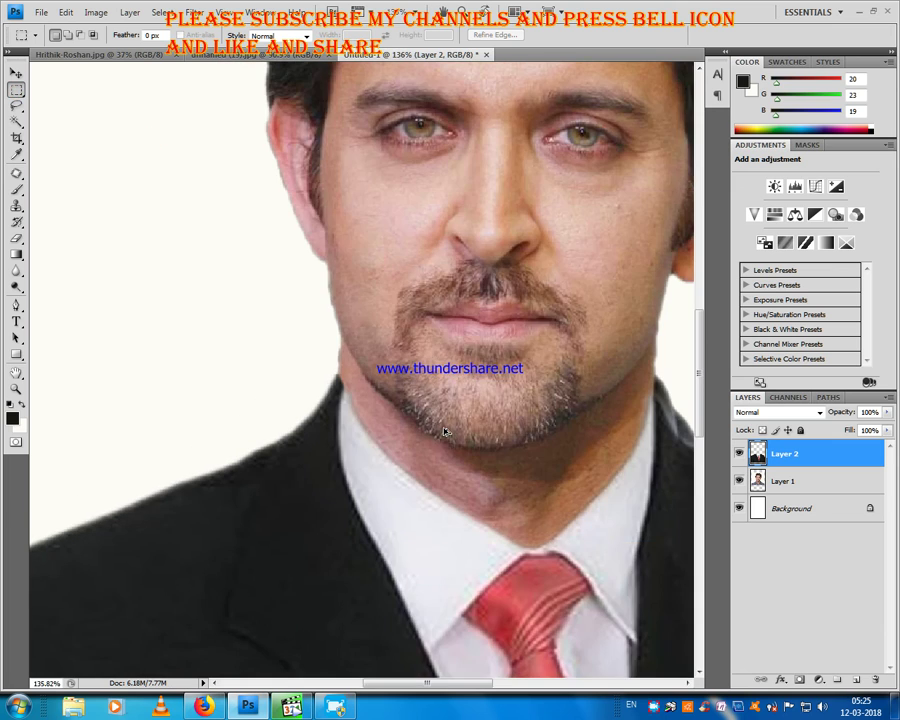
scroll(540, 425, "down", 3)
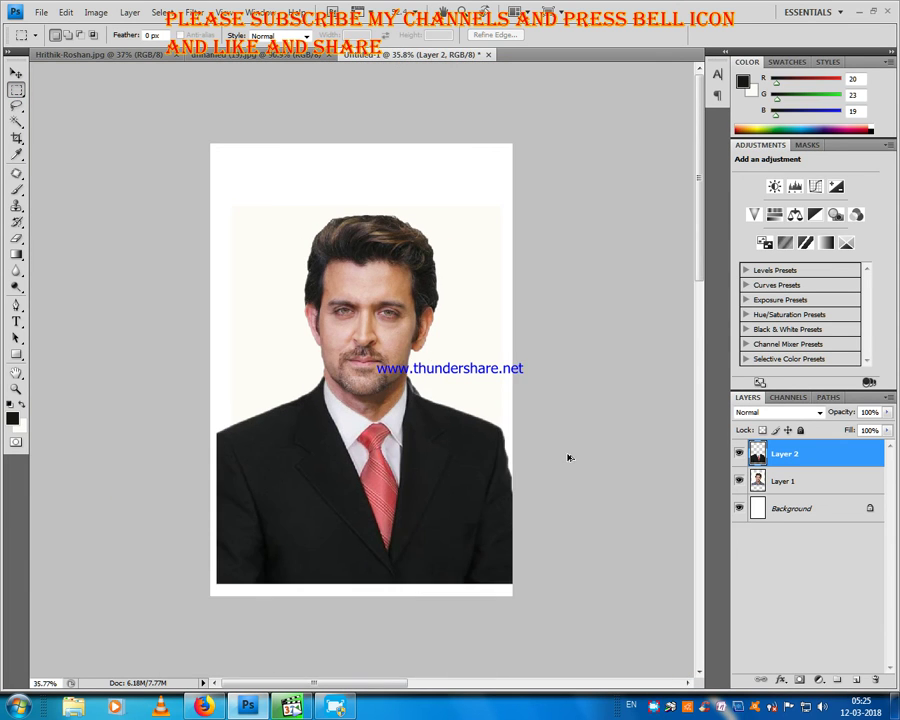
scroll(570, 456, "up", 1)
left_click(17, 139)
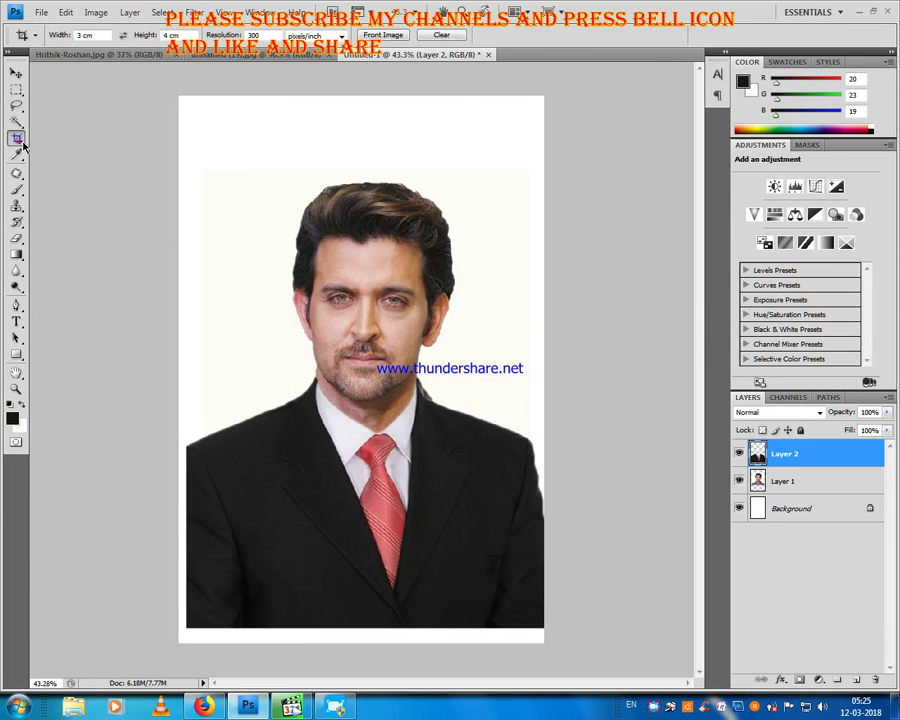
left_click_drag(187, 121, 743, 551)
left_click_drag(190, 168, 217, 123)
right_click(239, 155)
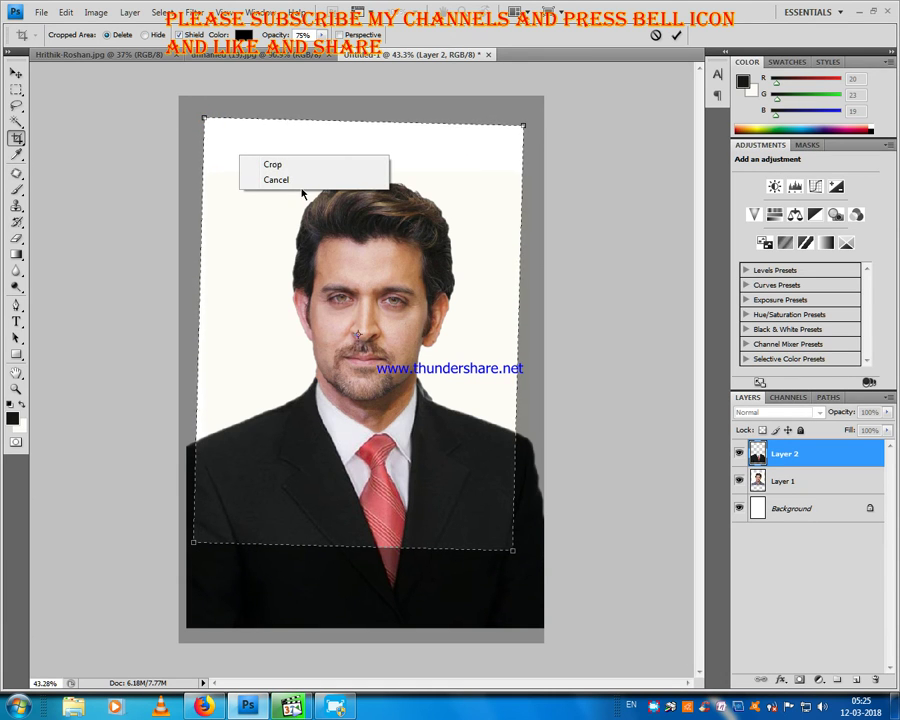
left_click(301, 183)
- Crop the image to 3 x 4 cm at 300 pixels/inch, framing the man's head, shoulders and most of the tie
left_click_drag(458, 391, 623, 520)
key("Right")
key("Right")
key("Right")
key("Right")
key("Right")
key("Right")
key("Right")
key("Right")
key("Right")
key("Right")
key("Right")
key("Right")
key("Left")
key("Left")
left_click_drag(520, 524, 533, 540)
key("Left")
key("Left")
key("Down")
key("Down")
key("Down")
key("Down")
key("Down")
key("Down")
key("Down")
key("Down")
key("Down")
key("Down")
key("Down")
key("Down")
key("Down")
key("Down")
key("Down")
key("Down")
key("Down")
key("Down")
key("Down")
key("Down")
key("Down")
key("Down")
key("Down")
key("Down")
key("Down")
key("Down")
key("Down")
key("Down")
key("Down")
key("Down")
key("Down")
key("Down")
key("Down")
key("Down")
key("Down")
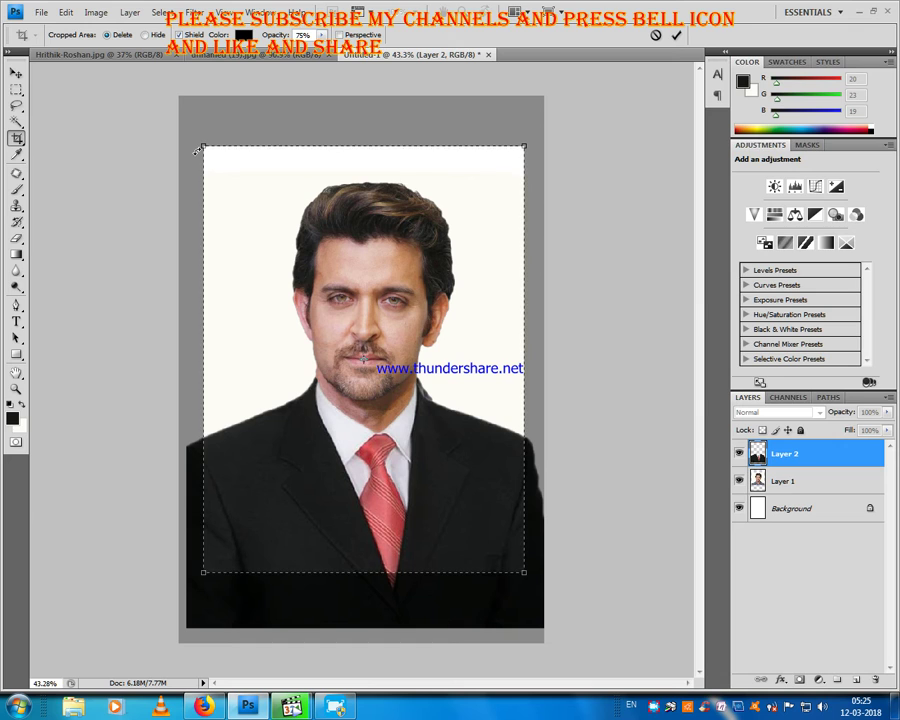
key("Return")
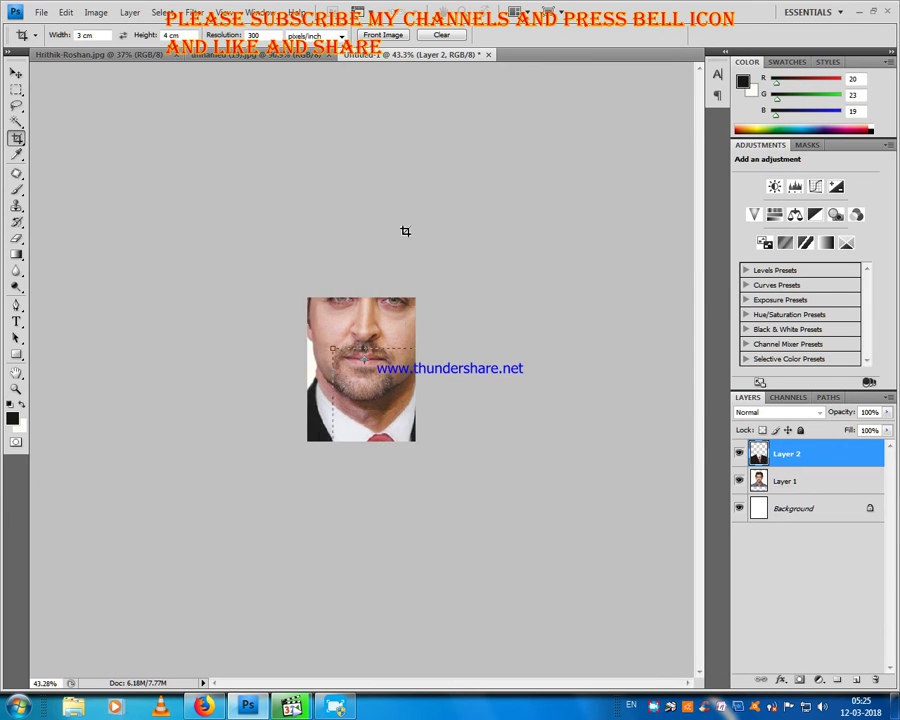
scroll(396, 344, "up", 5)
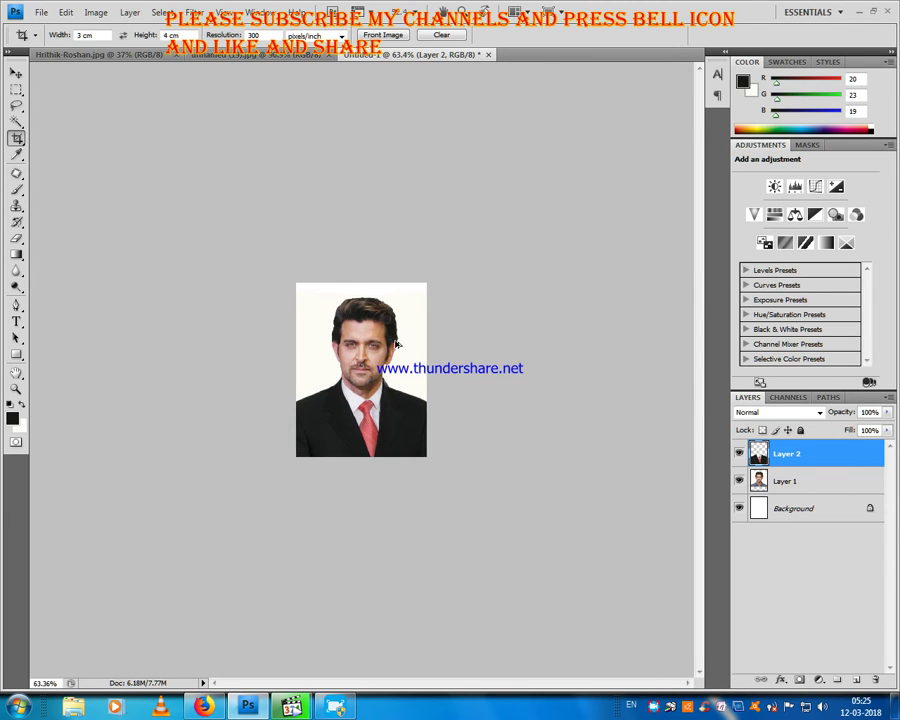
left_click(16, 121)
left_click(307, 308)
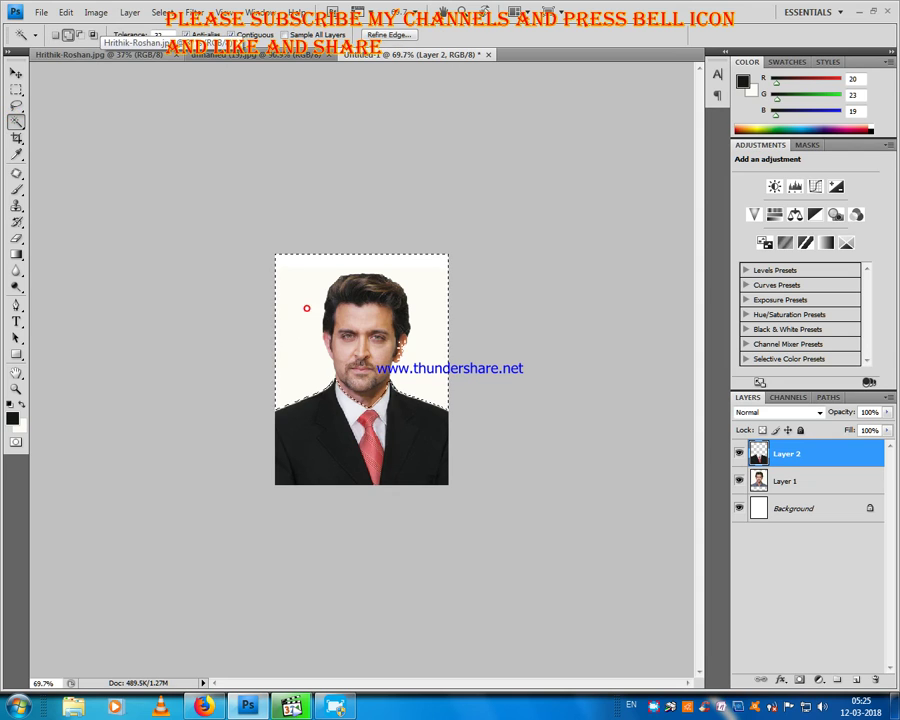
scroll(448, 355, "up", 3)
left_click(15, 73)
left_click(16, 89)
left_click(68, 90)
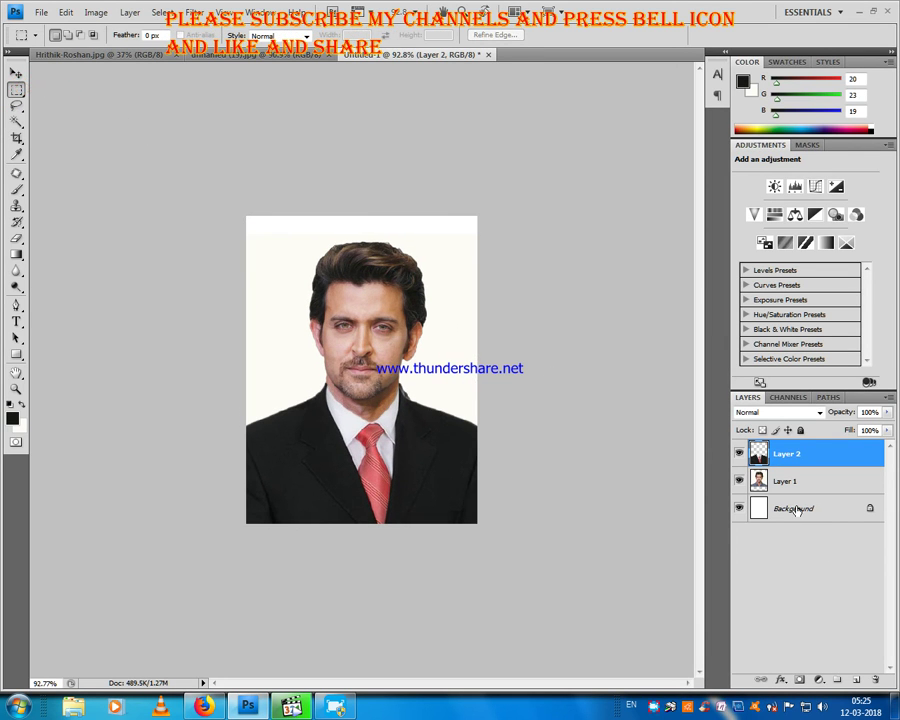
- Merge all visible layers into the Background layer
left_click(797, 510)
right_click(797, 508)
left_click(771, 609)
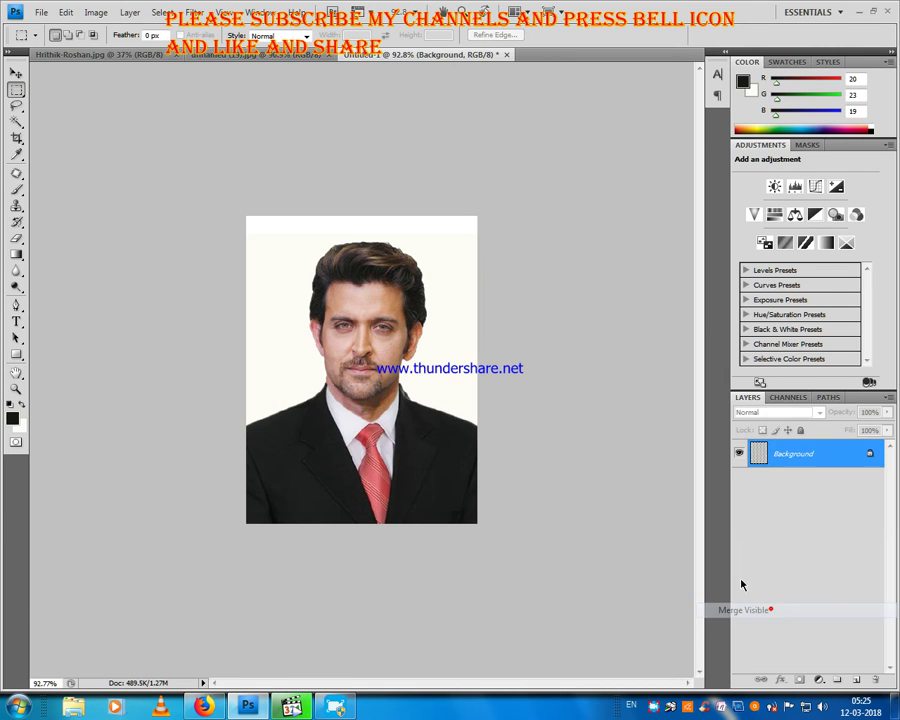
- Select the off-white background around the man with the Magic Wand at tolerance 32
left_click(16, 121)
left_click(259, 293)
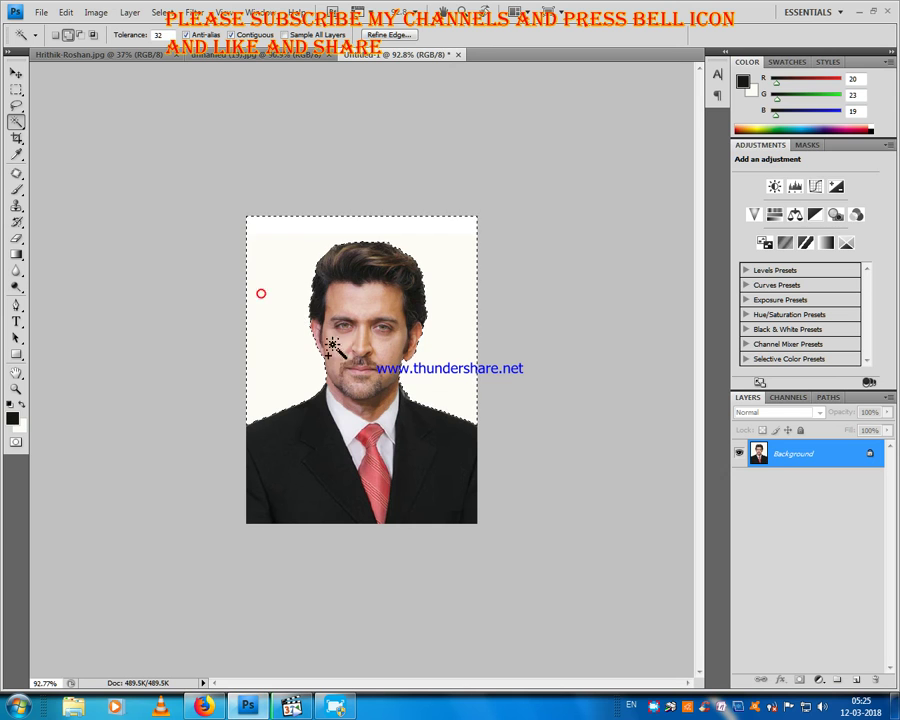
scroll(440, 370, "up", 1)
scroll(440, 370, "up", 5)
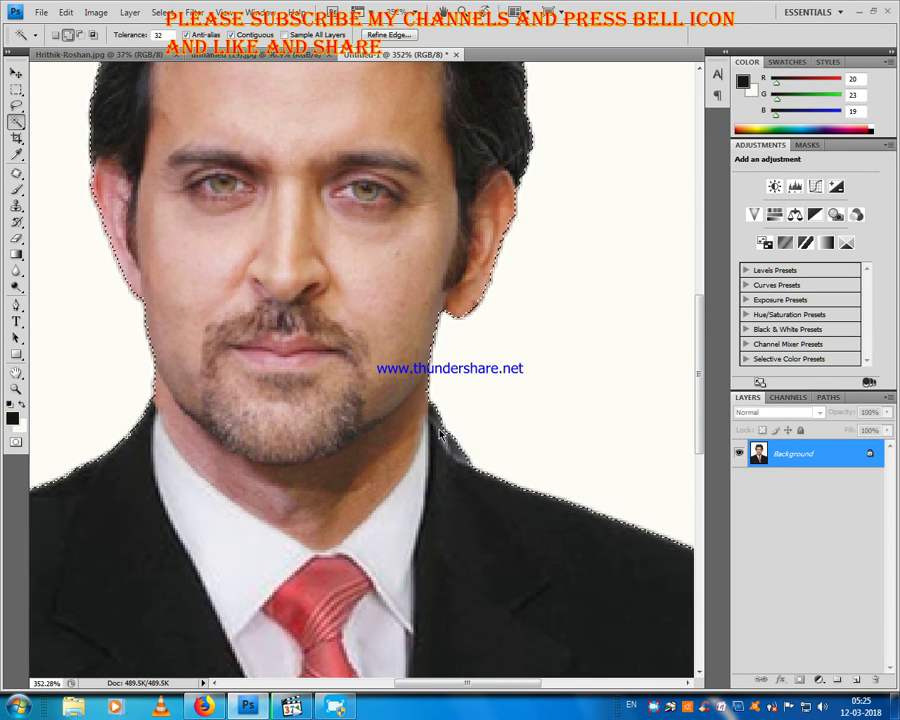
- Add the leftover dark collar fringe beside the neck to the background selection with the Magic Wand, undoing picks that spread into the suit
left_click(434, 411)
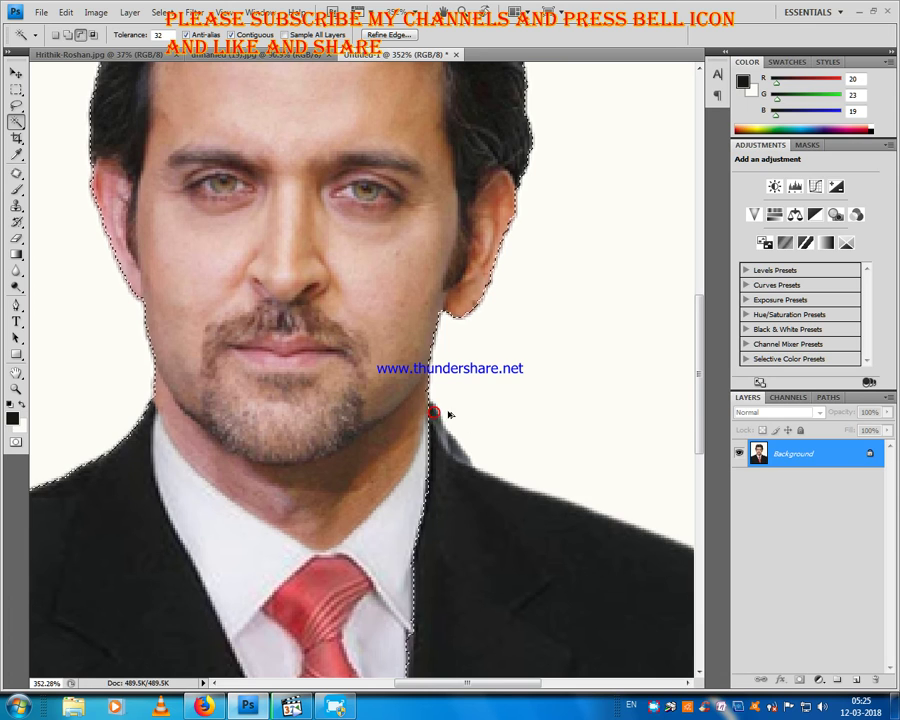
key("ctrl+z")
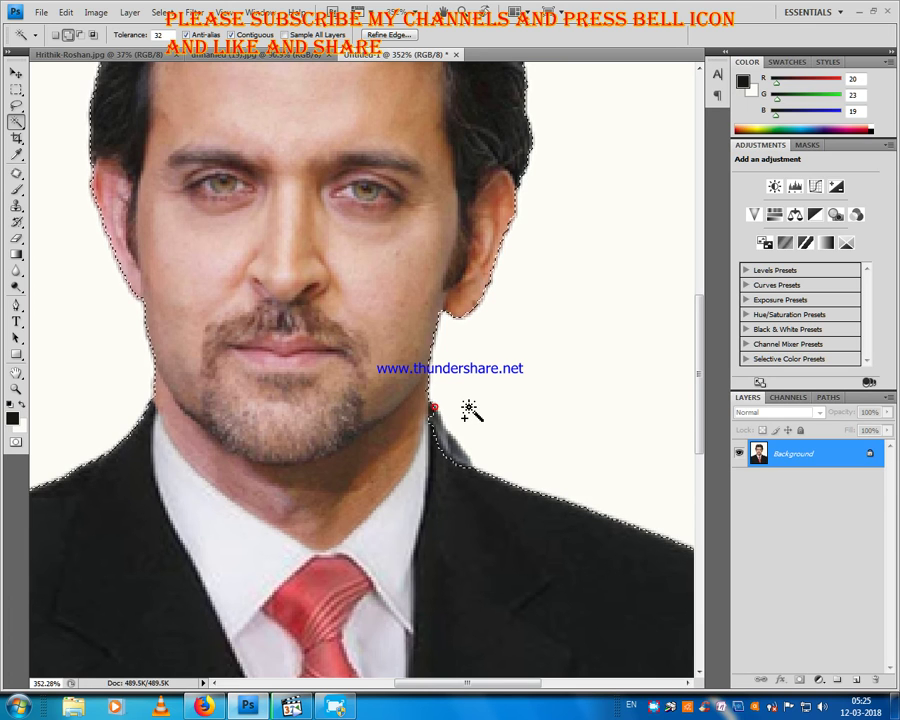
left_click(438, 406)
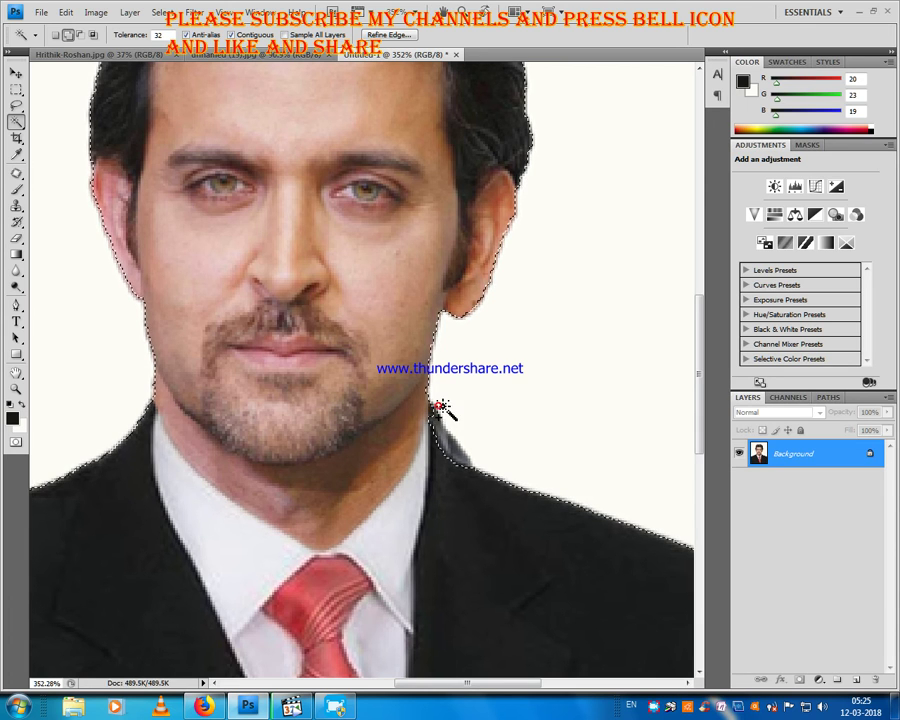
left_click(439, 404)
left_click(436, 392)
left_click(439, 408)
left_click(434, 406)
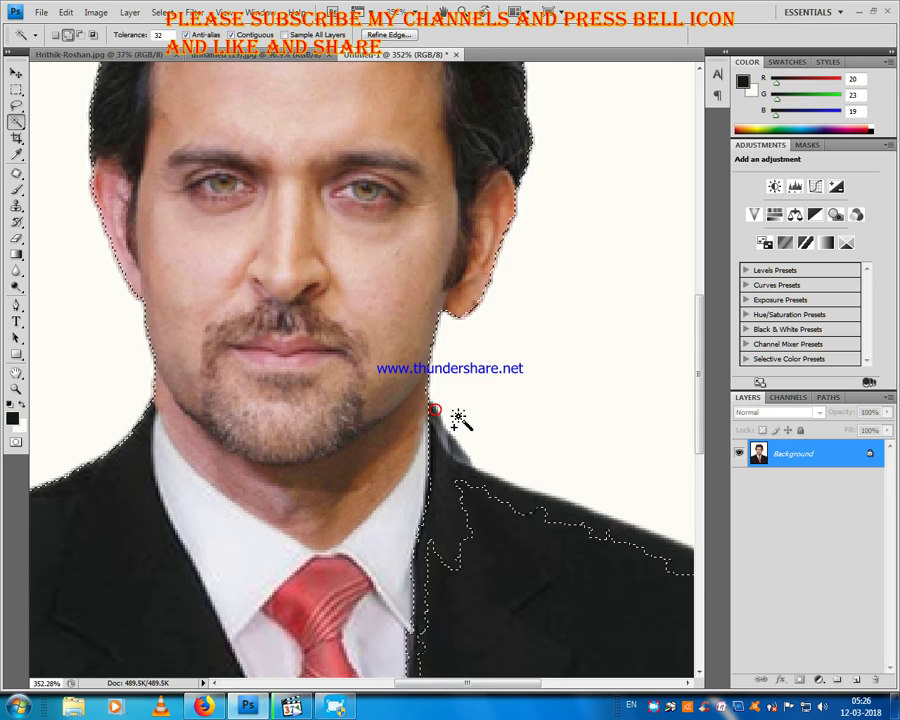
key("ctrl+z")
scroll(455, 392, "down", 1)
scroll(455, 392, "down", 1)
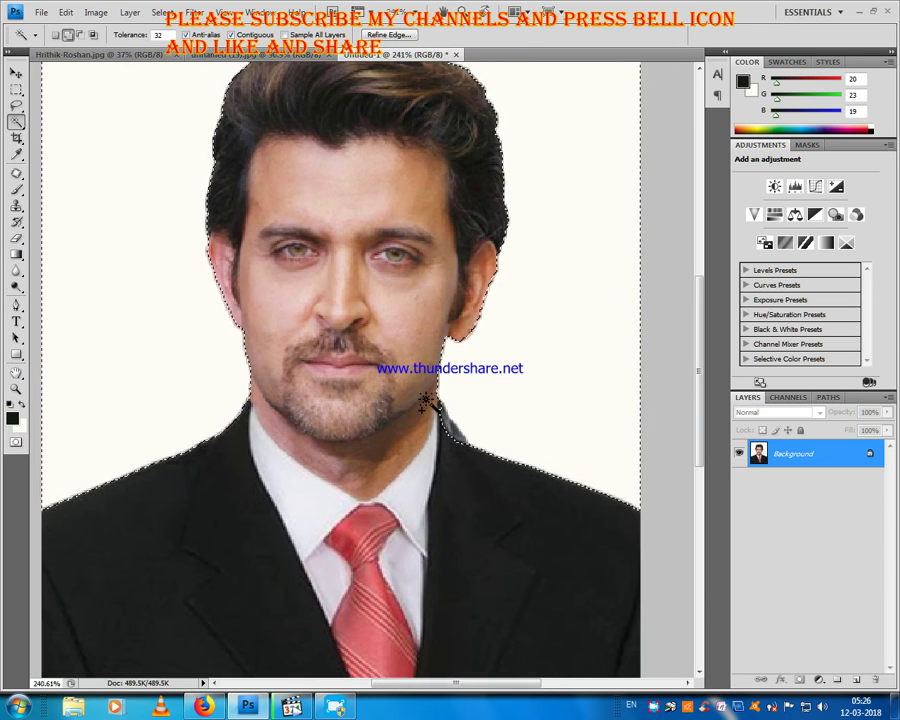
- Feather the background selection, clear it to the off-white background color and deselect
right_click(572, 343)
left_click(627, 476)
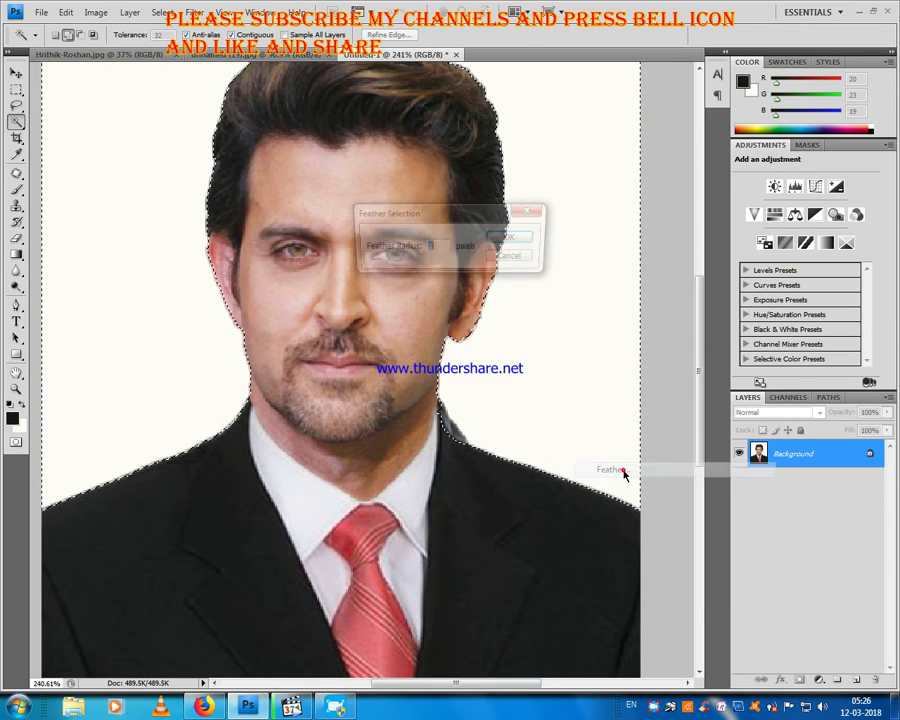
key("Return")
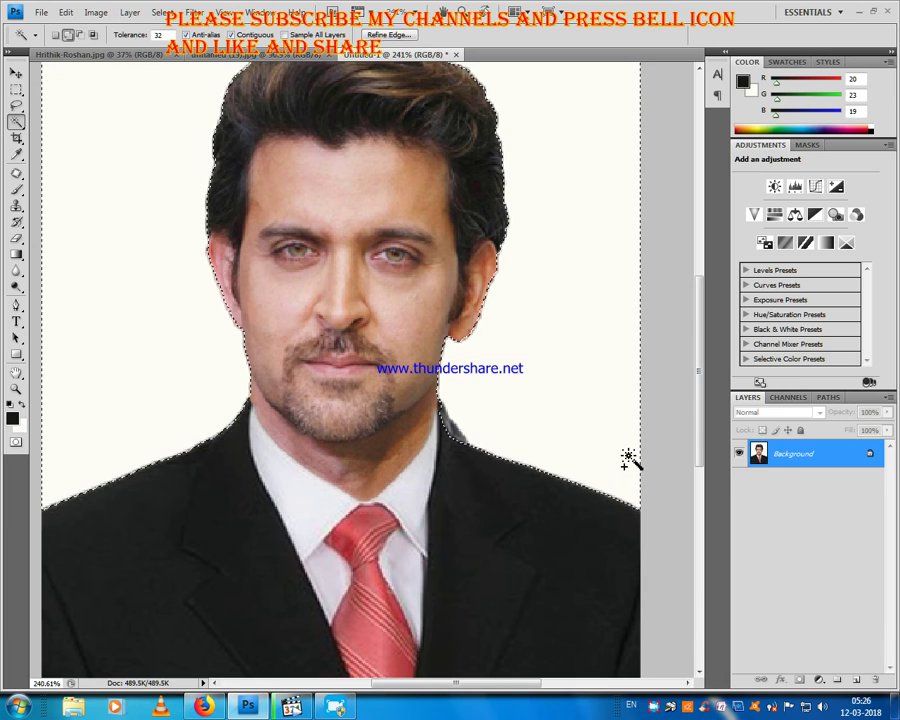
left_click(16, 89)
left_click(118, 92)
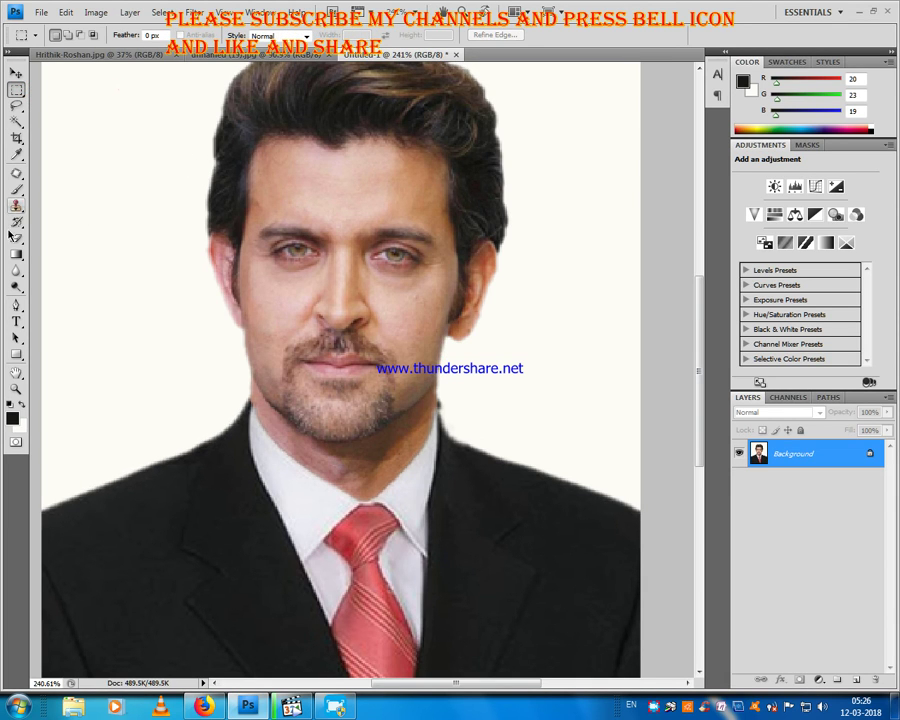
- Outline the leftover dark speck between jaw and collar with the Pen tool, turn the path into a selection and clear it to off-white
left_click(16, 308)
scroll(402, 436, "up", 5)
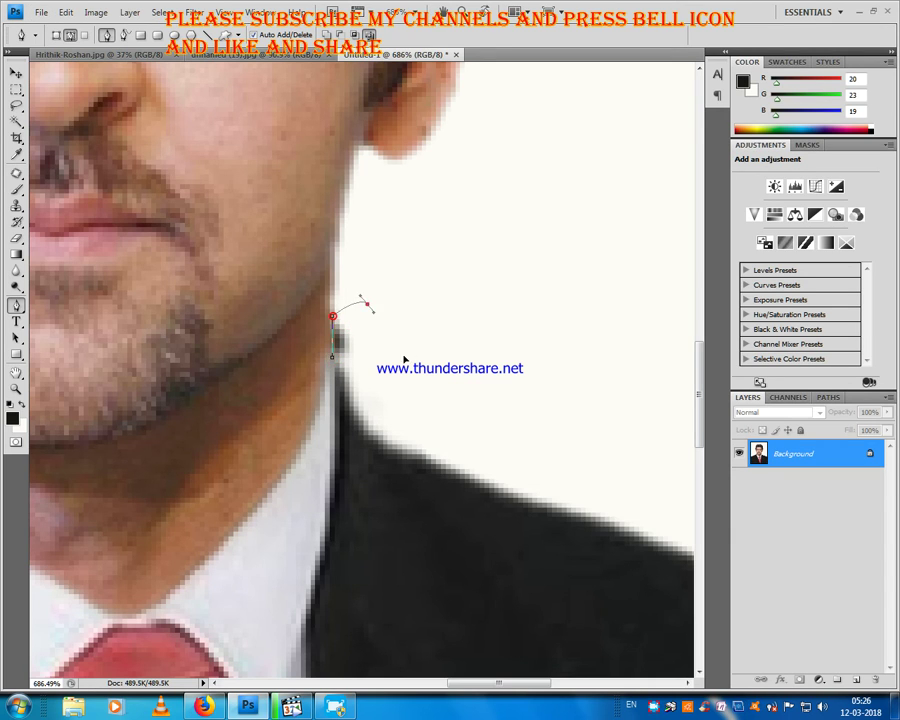
right_click(376, 335)
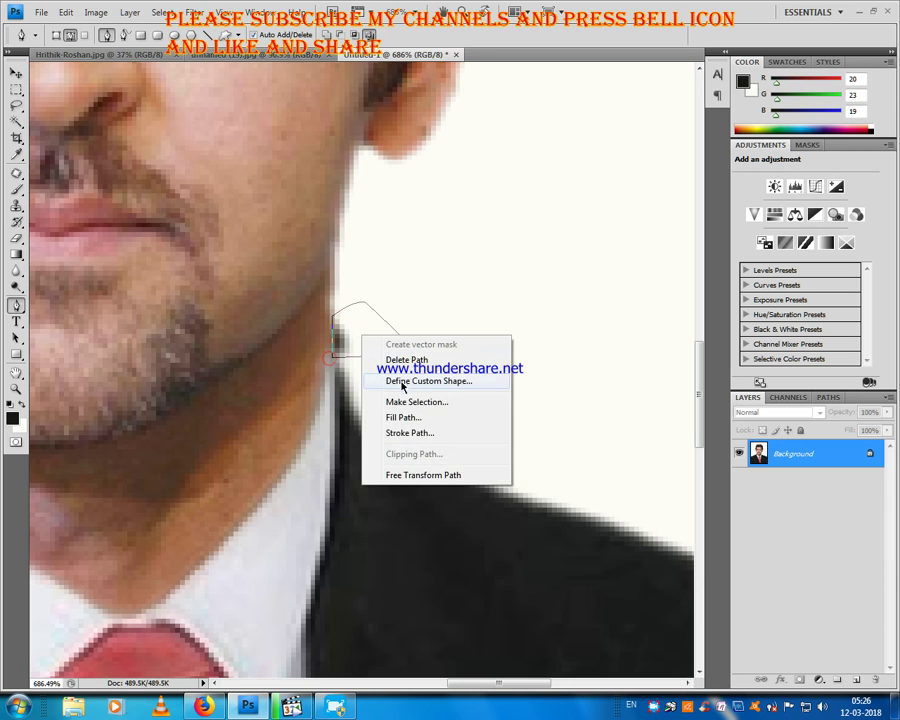
left_click(406, 401)
key("Return")
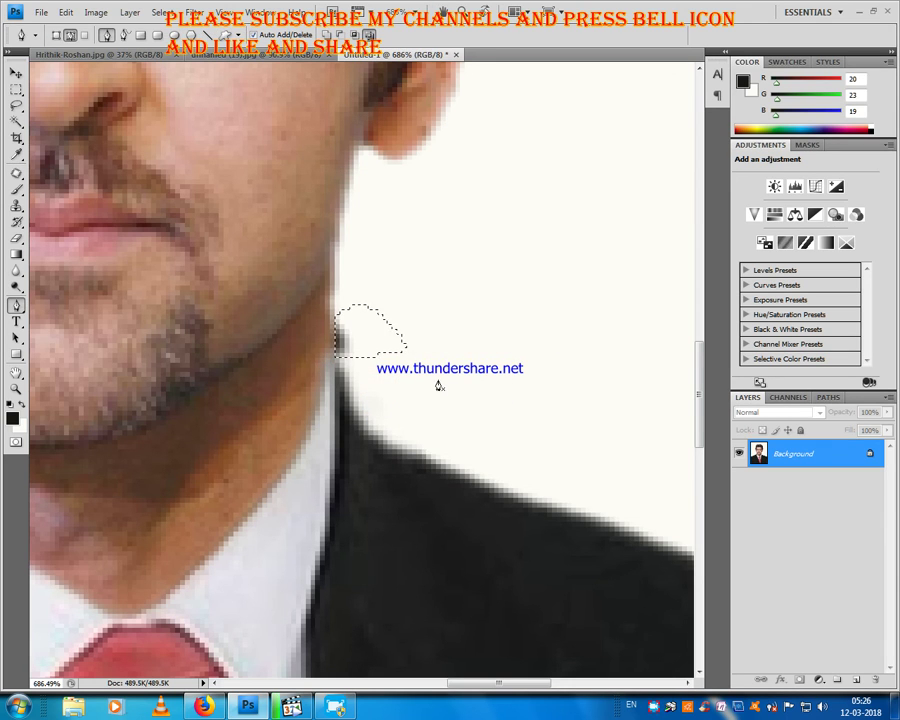
right_click(403, 286)
left_click(426, 306)
left_click(19, 90)
left_click(100, 96)
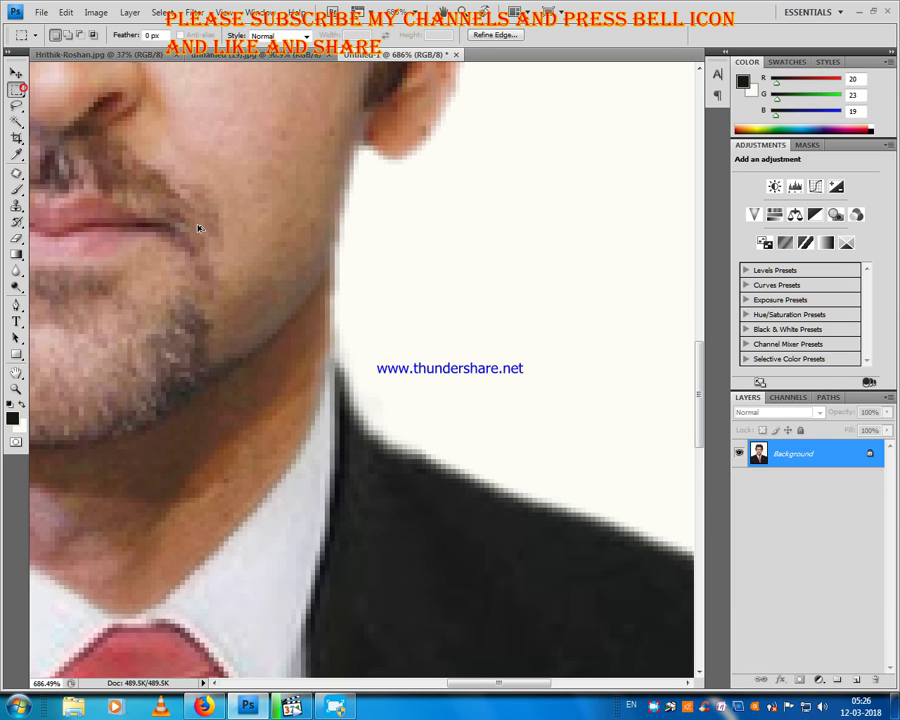
- Select the whole off-white background around the man with the Magic Wand at tolerance 32
scroll(197, 229, "down", 7)
scroll(216, 240, "up", 1)
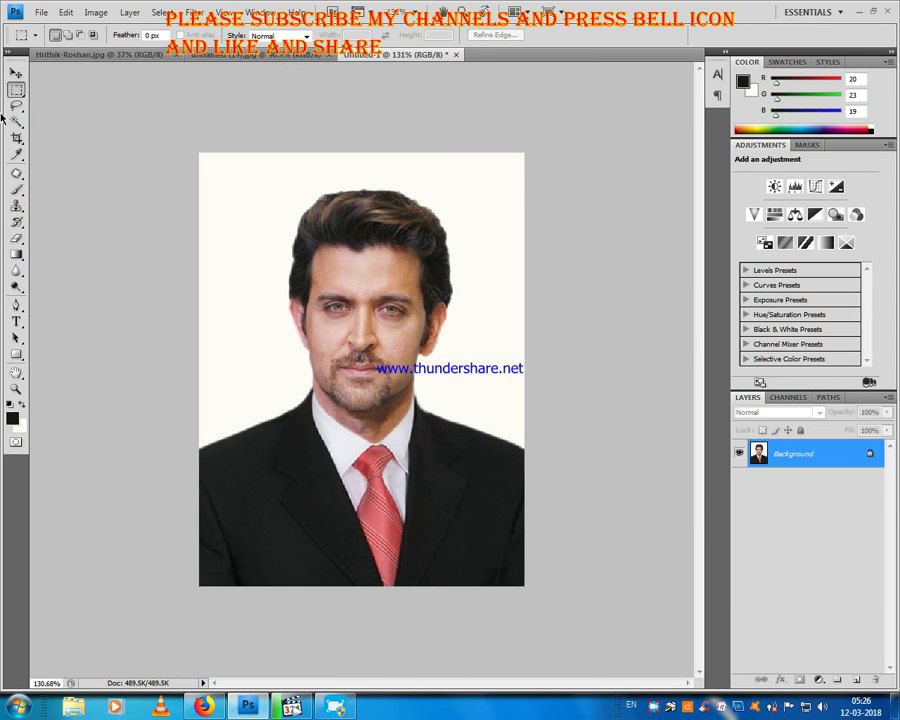
left_click(16, 121)
left_click(246, 240)
left_click(257, 254, "shift")
right_click(236, 236)
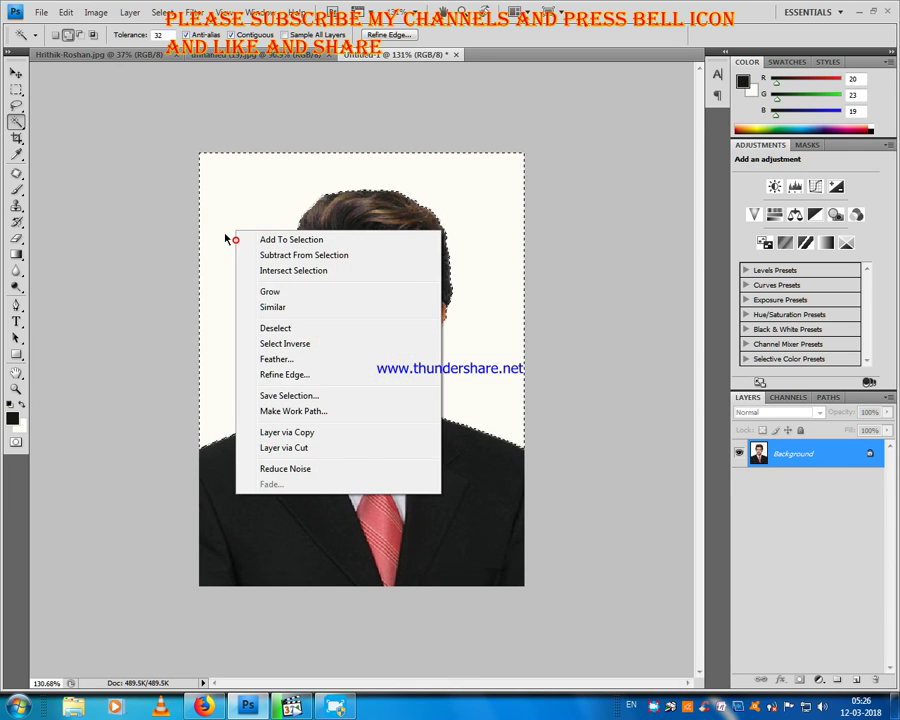
left_click(269, 188)
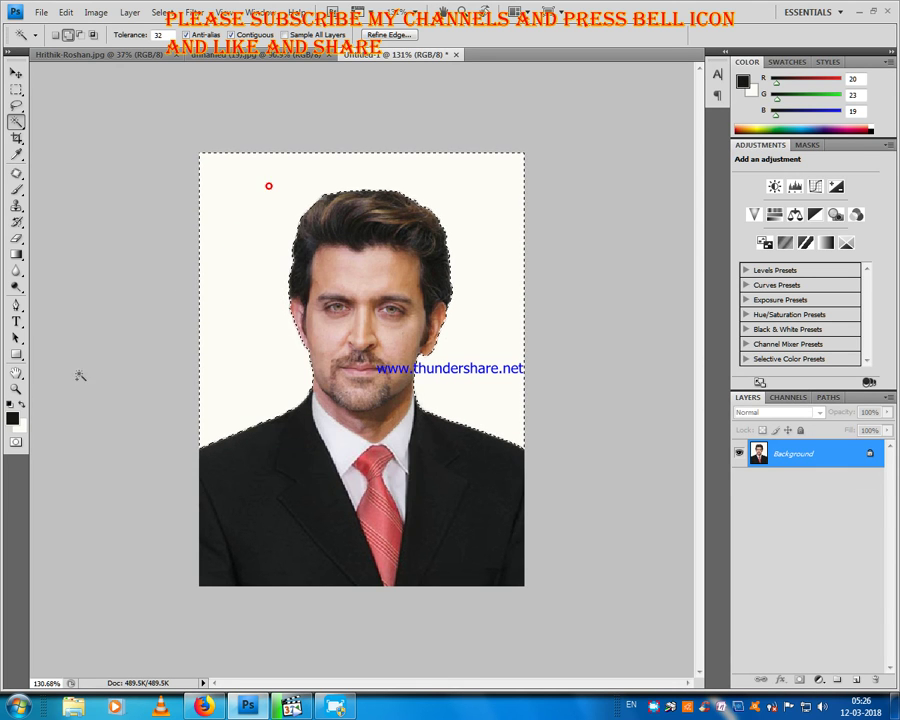
- Set the background color to light blue #39c0f7
left_click(18, 425)
left_click(586, 271)
left_click(546, 299)
left_click(516, 289)
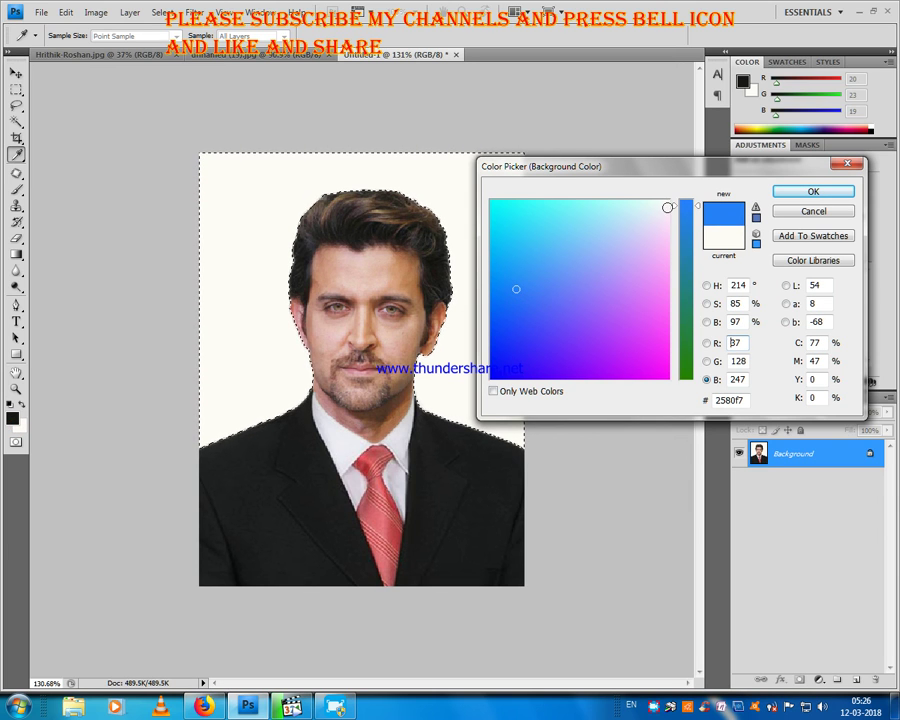
left_click_drag(555, 265, 530, 244)
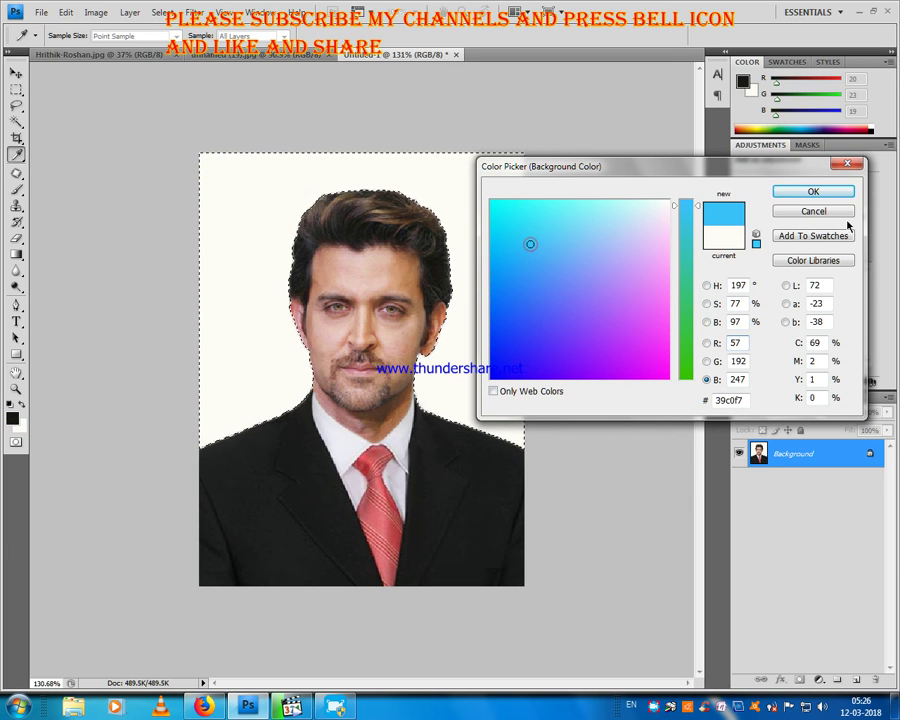
left_click(826, 192)
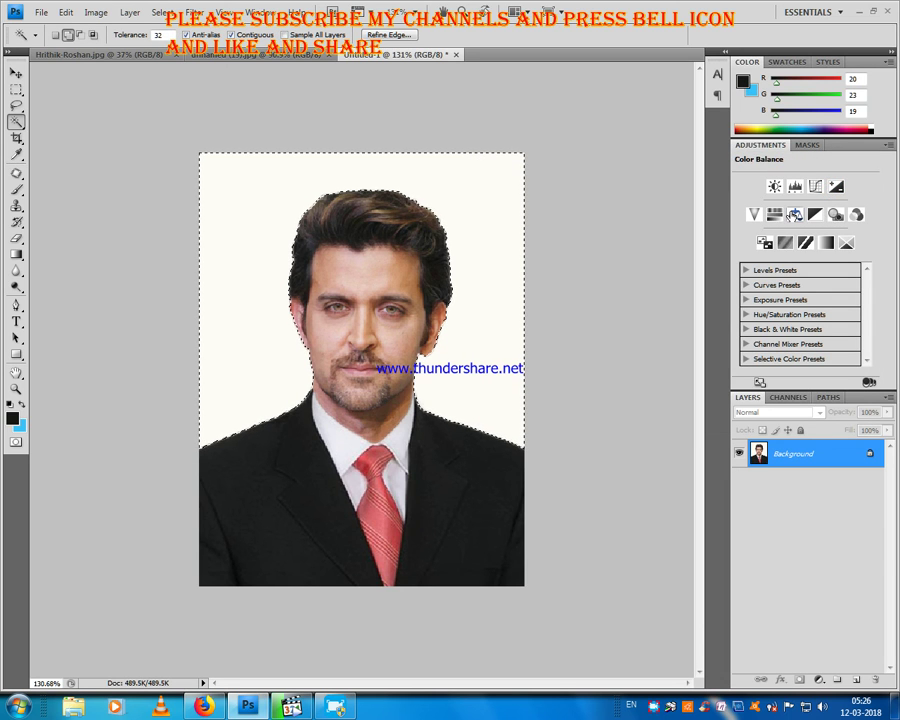
- Feather the background selection, fill it with the light blue background color and deselect
right_click(444, 213)
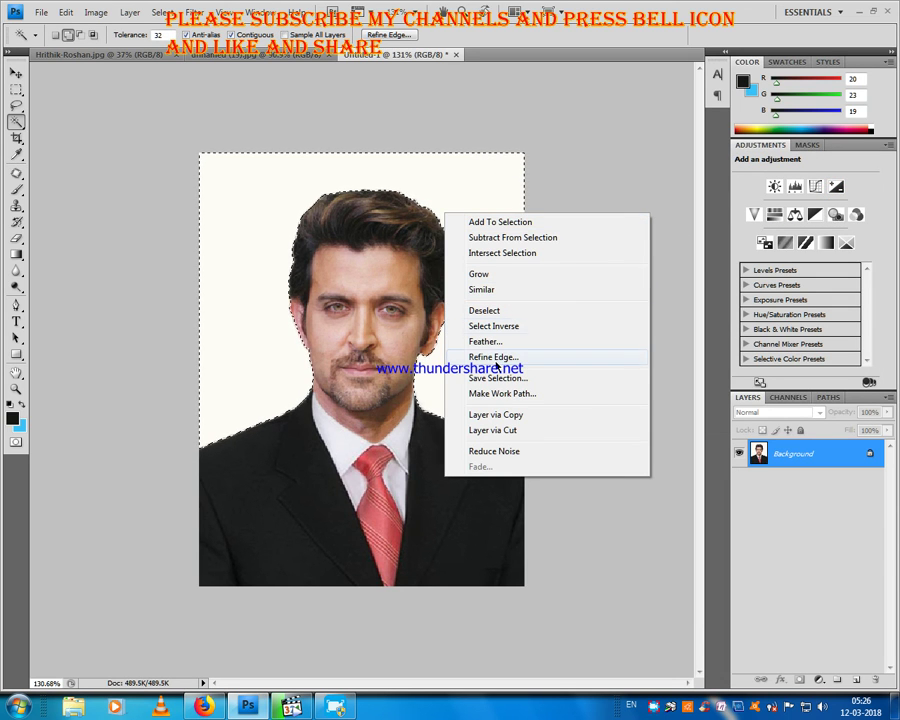
left_click(486, 342)
key("Return")
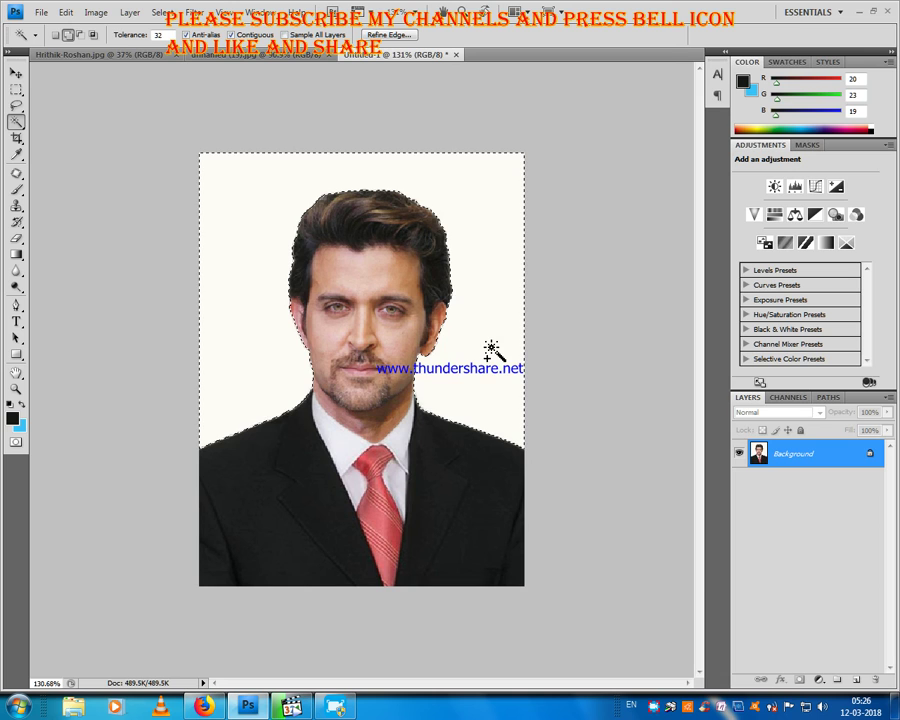
key("ctrl+BackSpace")
left_click(12, 91)
left_click(88, 91)
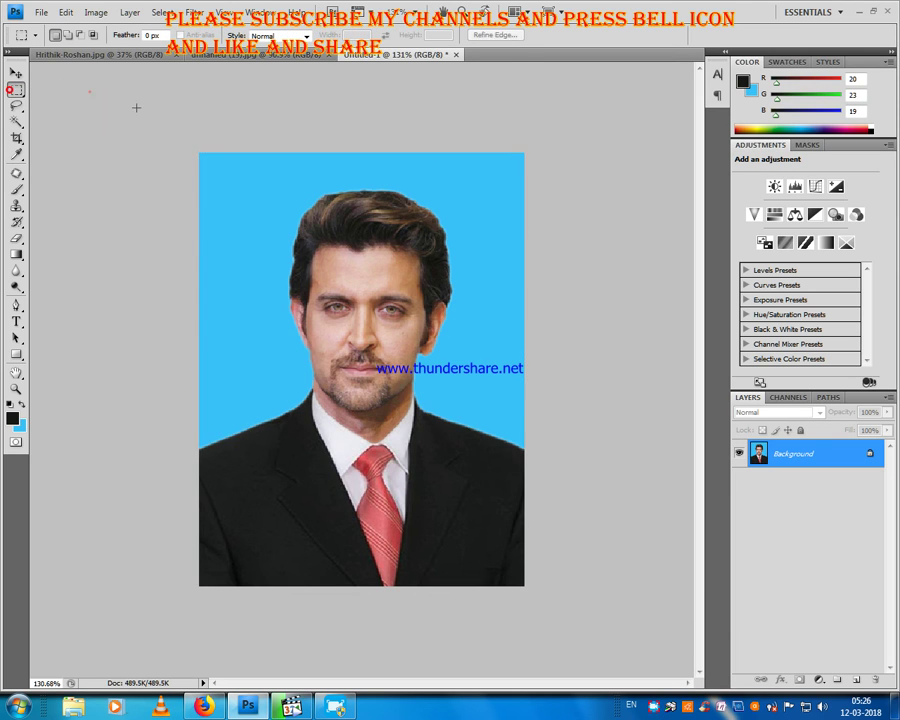
- Select the entire photo, stroke its edge with a thin black border and deselect
scroll(362, 293, "down", 2)
scroll(380, 306, "up", 1)
scroll(398, 320, "down", 1)
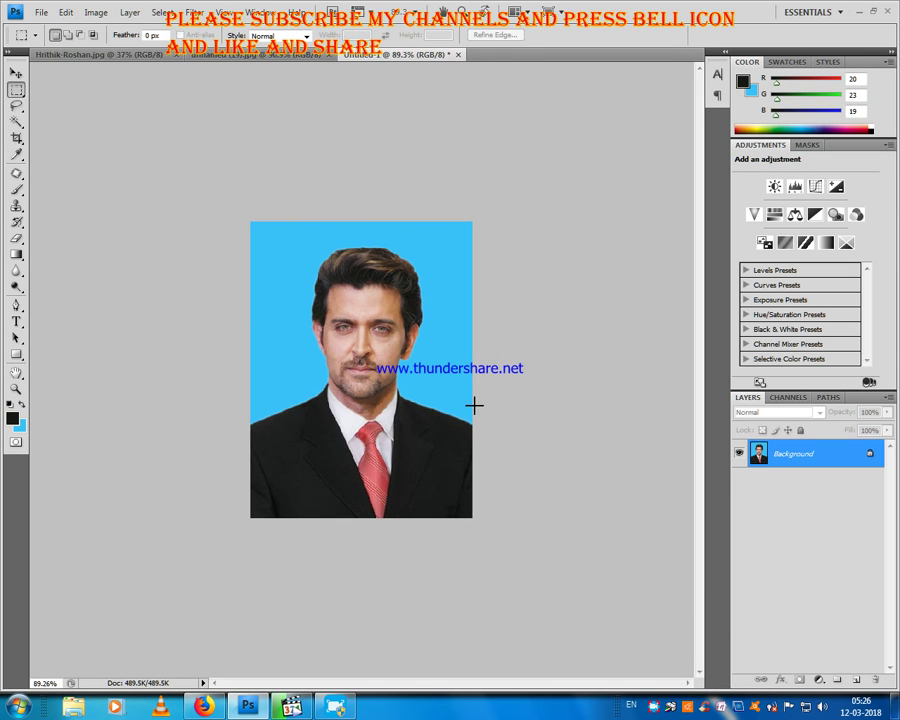
key("ctrl+plus")
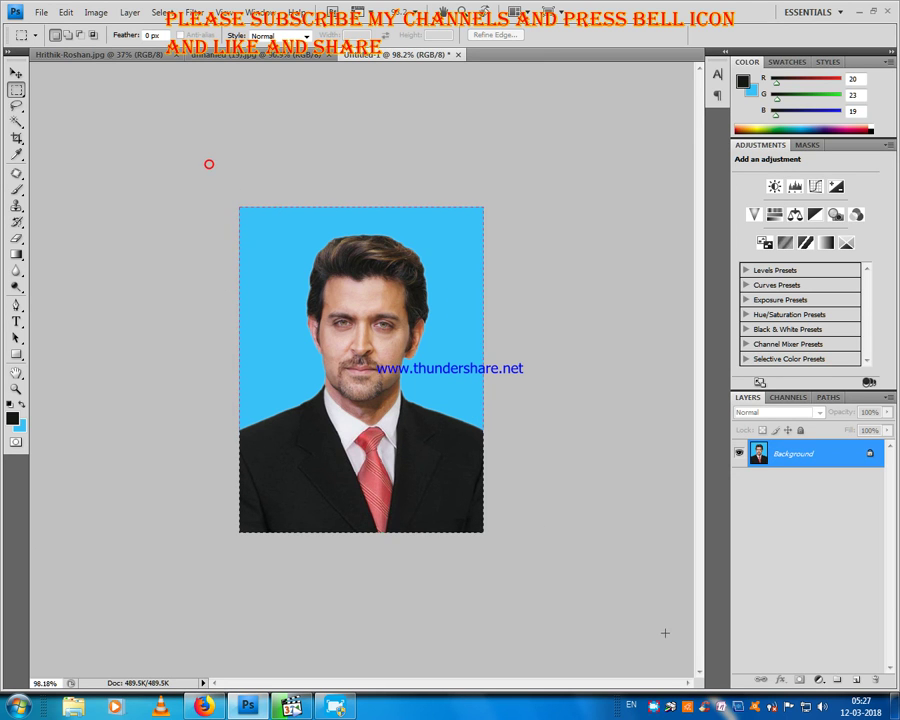
right_click(398, 386)
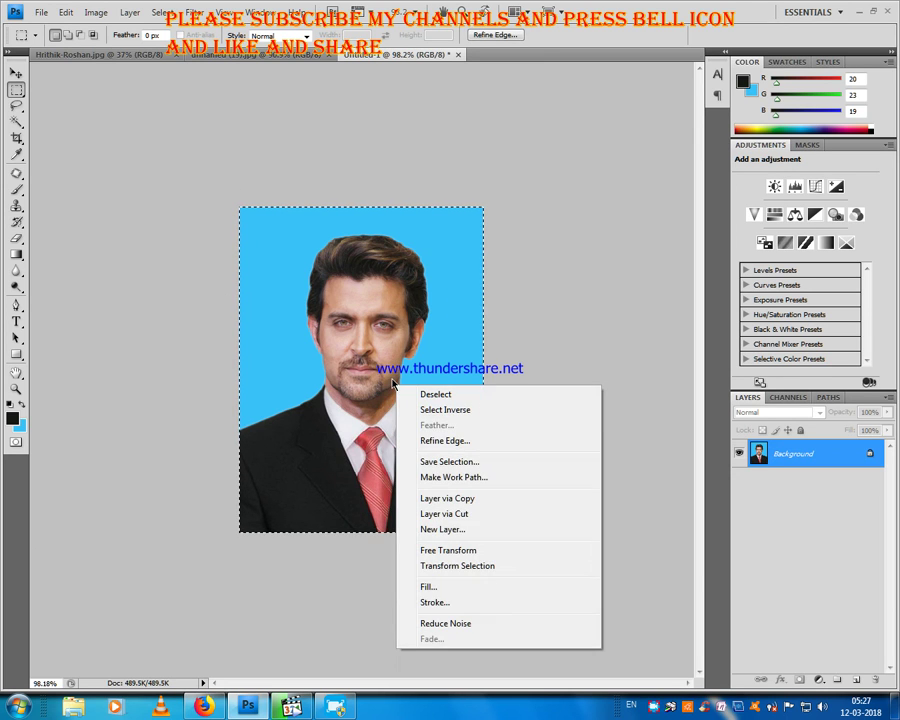
left_click(455, 602)
key("Return")
left_click(527, 436)
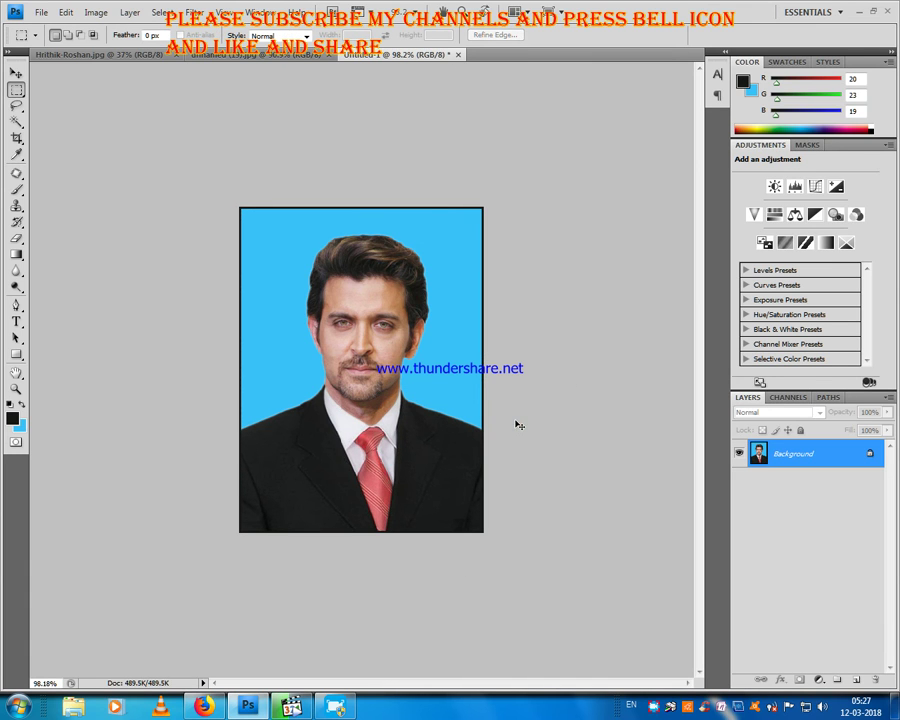
- Create a new blank white document and float its window beside the portrait document
key("ctrl+n")
key("Return")
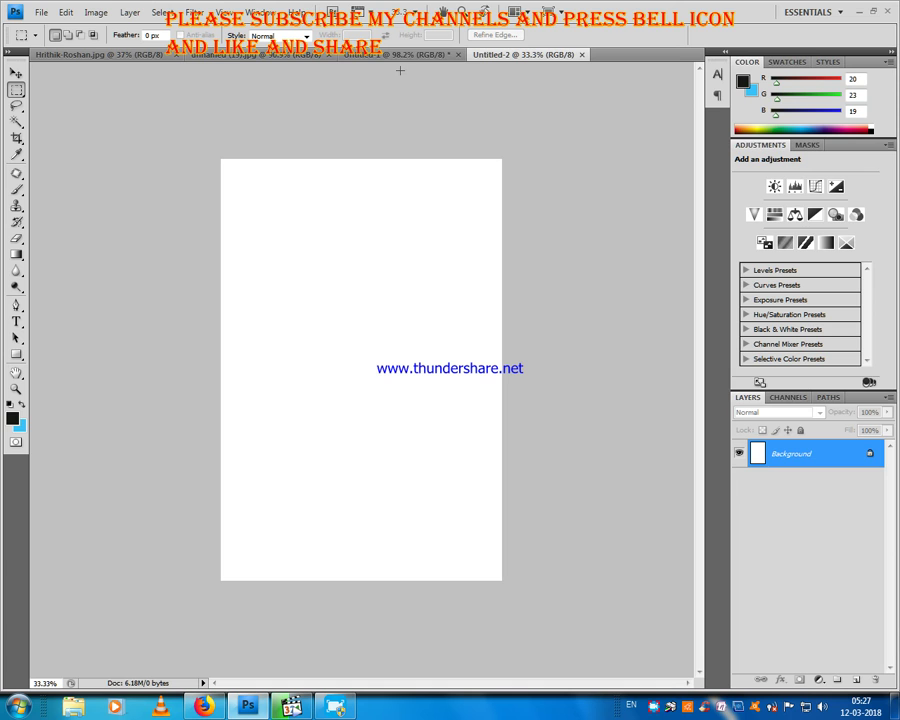
left_click(391, 55)
left_click_drag(512, 55, 560, 199)
left_click(412, 354)
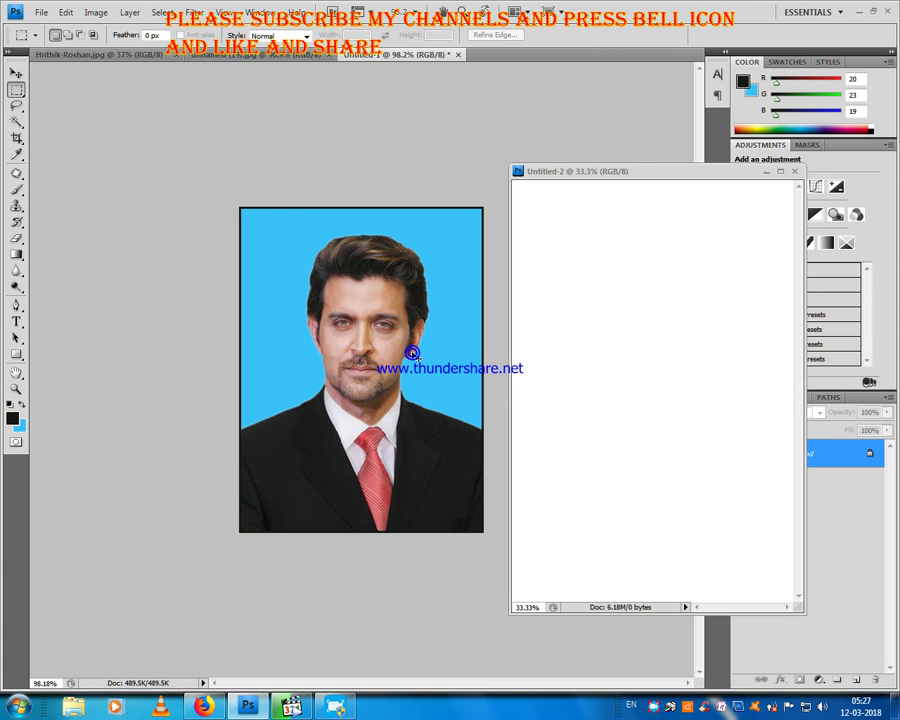
- Apply a Selective Color adjustment to the portrait, setting Black to +14% for the Whites with the Relative method
left_click(116, 14)
left_click(128, 12)
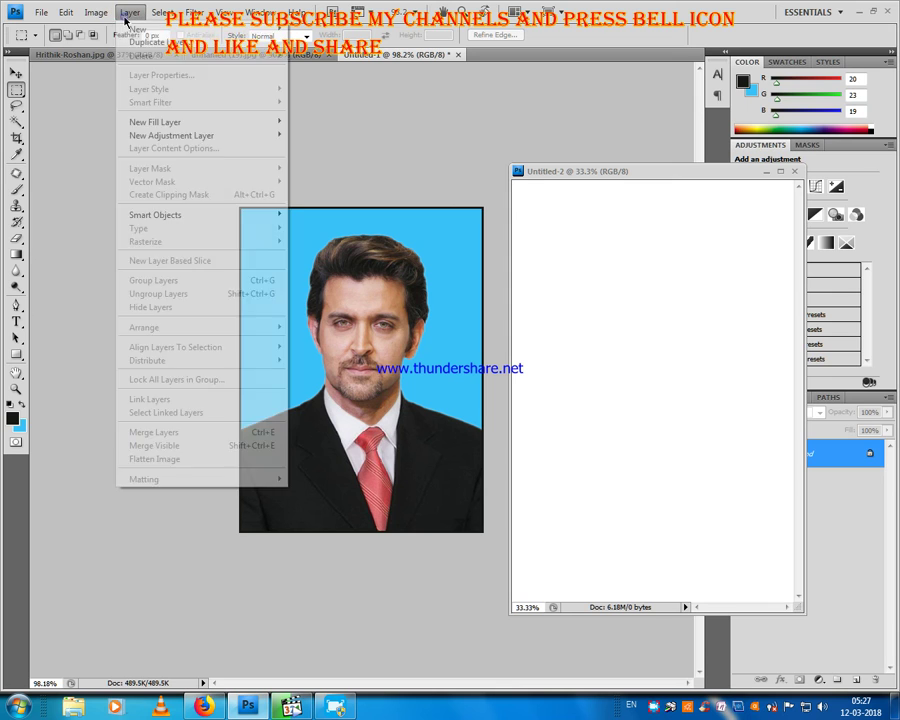
mouse_move(96, 12)
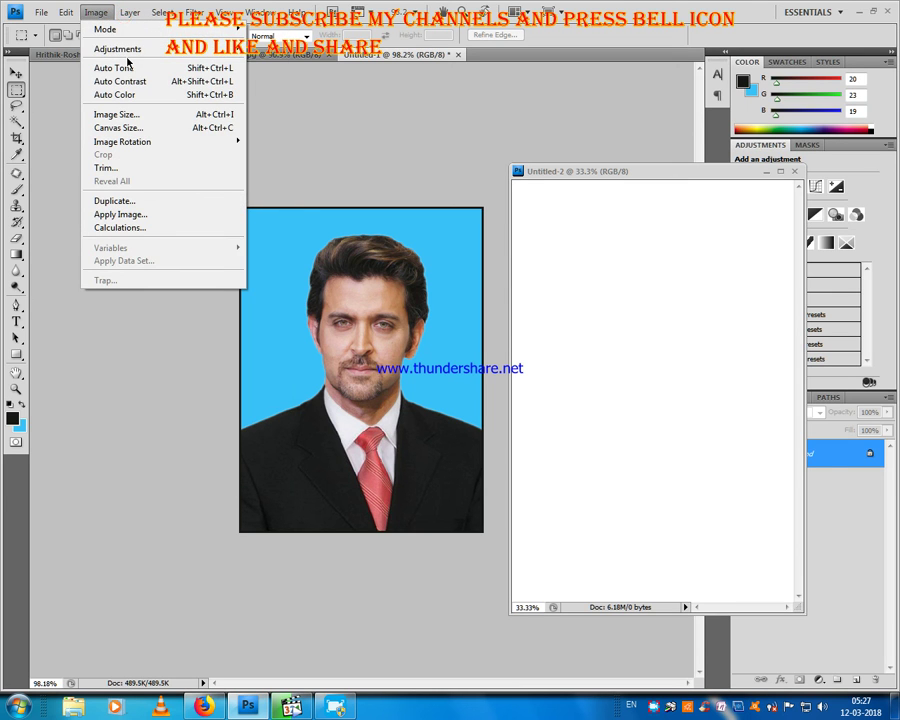
left_click(128, 49)
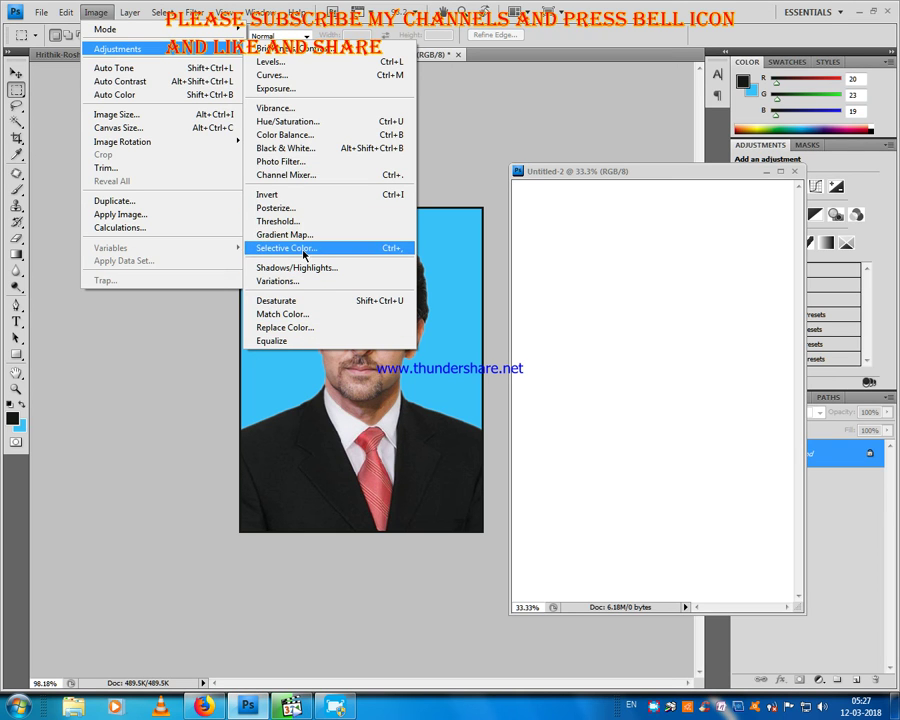
left_click(290, 248)
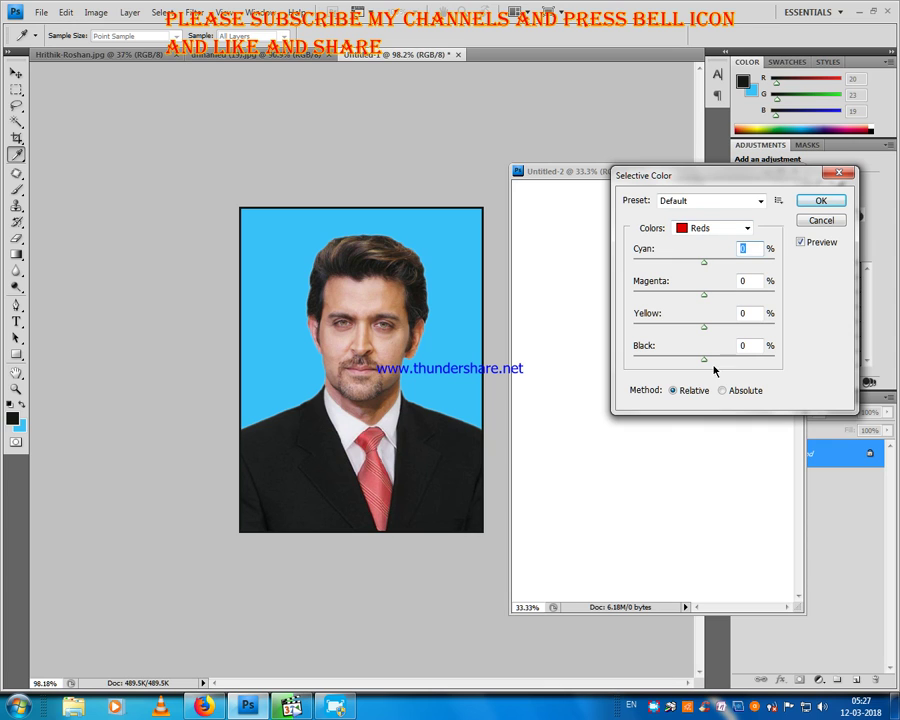
left_click(746, 228)
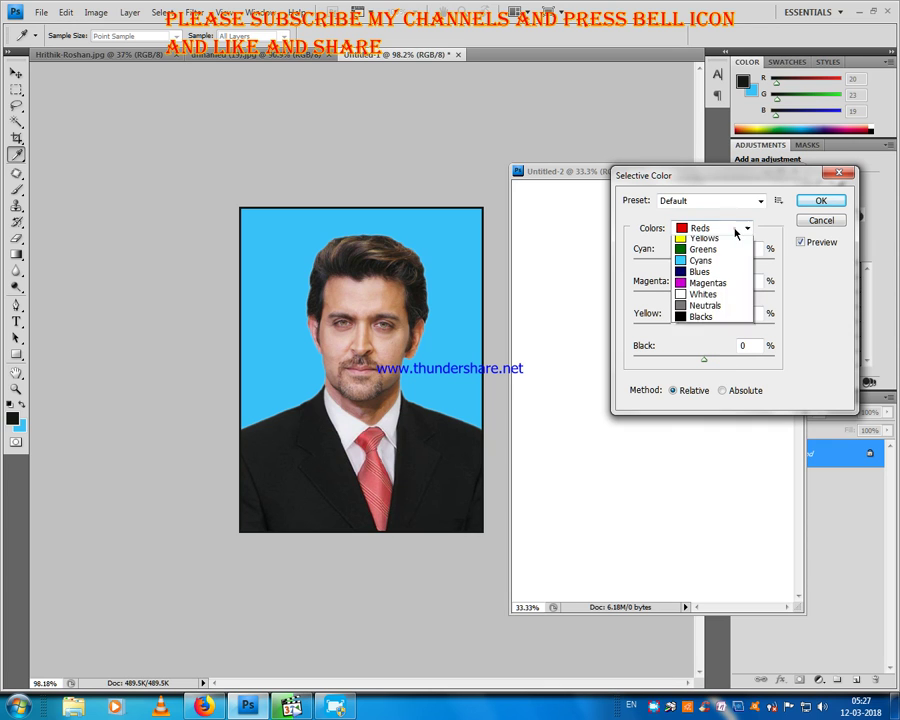
left_click(710, 312)
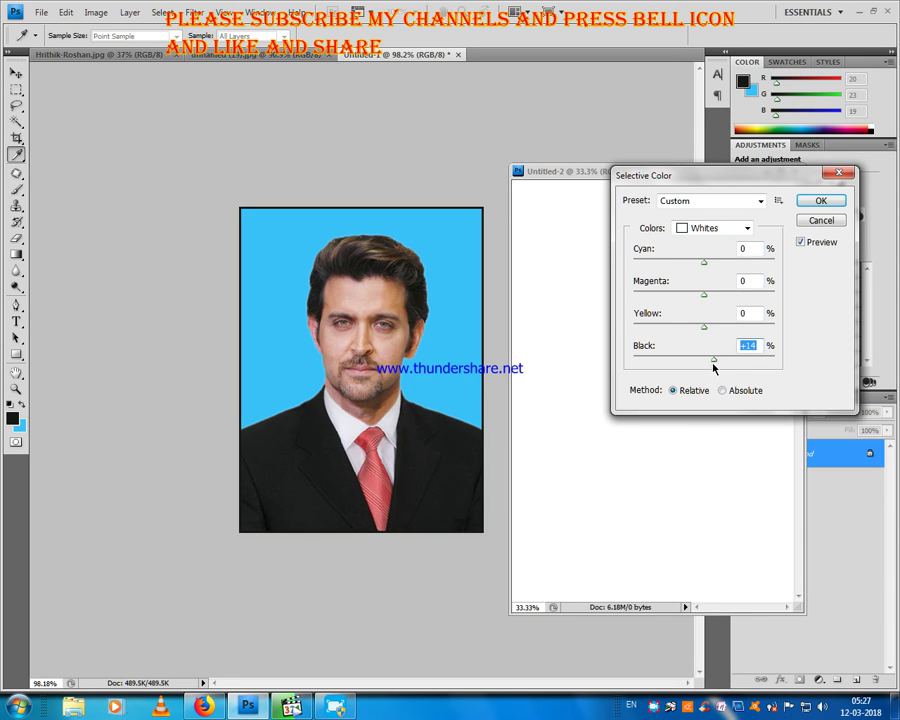
left_click(829, 201)
- Copy the finished portrait into the new document, dock that window and place the photo in the page's upper-left corner
left_click_drag(366, 358, 607, 396)
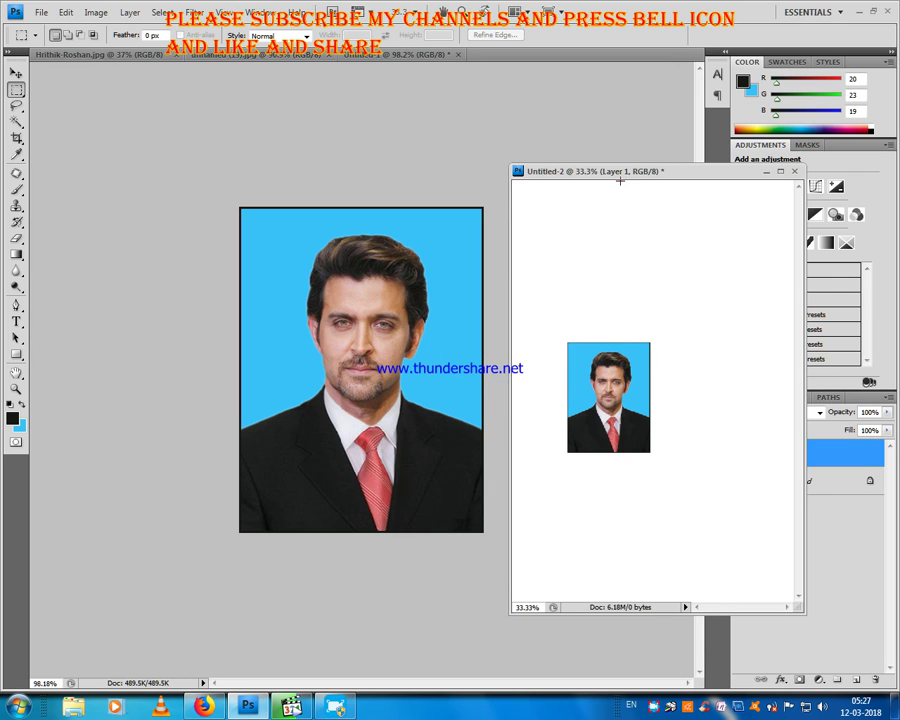
left_click_drag(620, 182, 594, 62)
left_click_drag(291, 382, 246, 222)
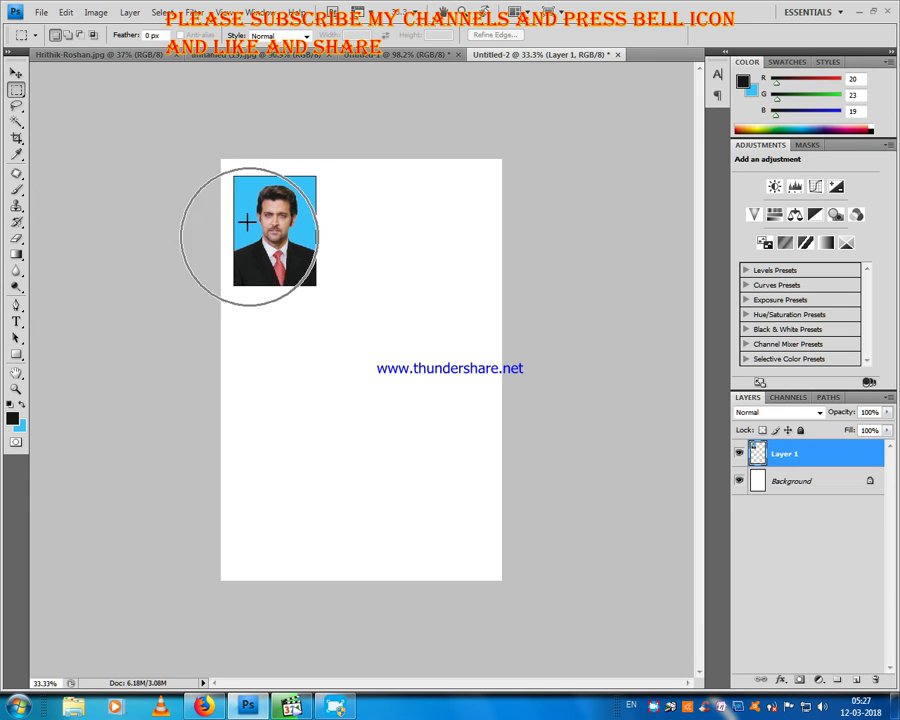
- Select the photo and move it closer to the page's upper-left corner, leaving a narrow white margin
left_click_drag(287, 280, 305, 270)
left_click(308, 272)
key("ctrl+Up")
key("ctrl+Up")
key("ctrl+Up")
key("ctrl+Up")
key("ctrl+Up")
key("ctrl+Up")
key("ctrl+Up")
key("ctrl+Up")
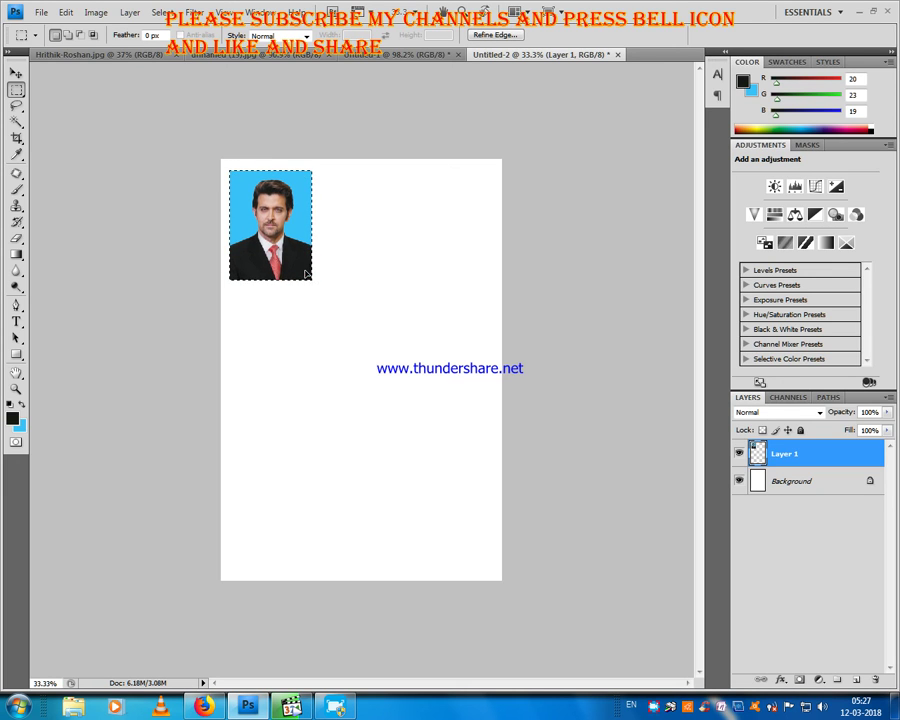
- Duplicate the selected photo to its right and align the copy level with the first, leaving a small gap
left_click_drag(279, 245, 369, 265)
key("ctrl+Up")
key("ctrl+Up")
key("ctrl+Up")
key("ctrl+Up")
key("ctrl+Up")
key("ctrl+Up")
key("ctrl+Up")
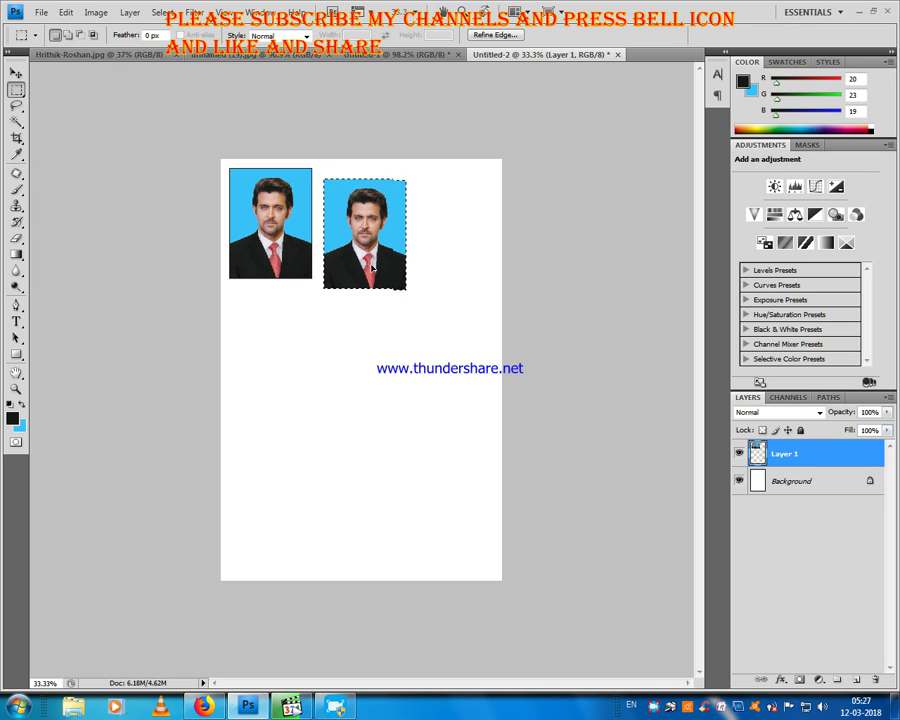
key("ctrl+Up")
key("ctrl+Up")
key("ctrl+Up")
key("ctrl+Up")
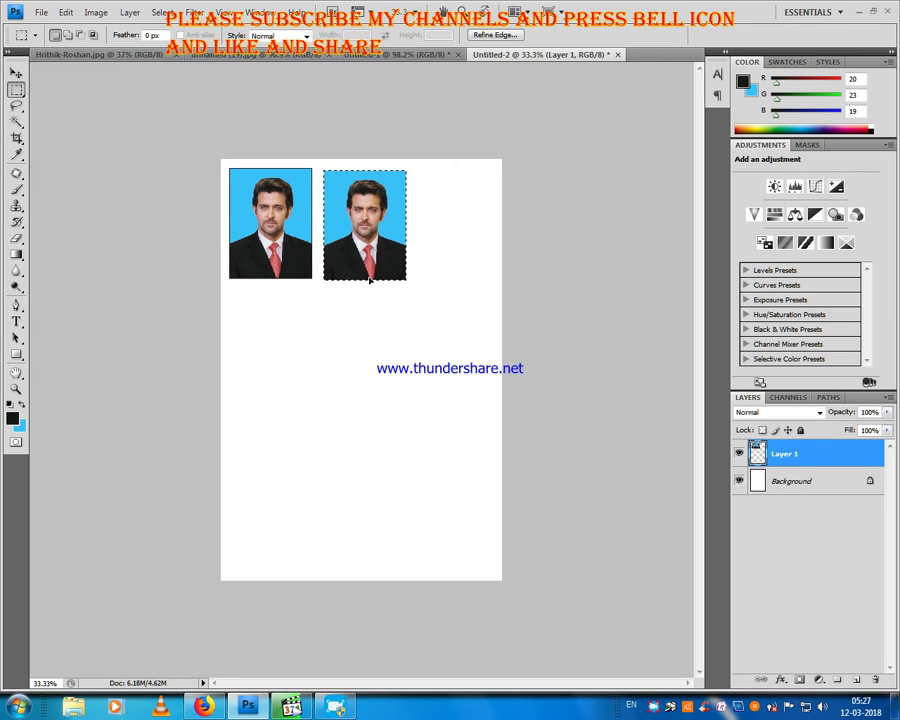
key("ctrl+Left")
key("ctrl+Left")
key("shift+Left")
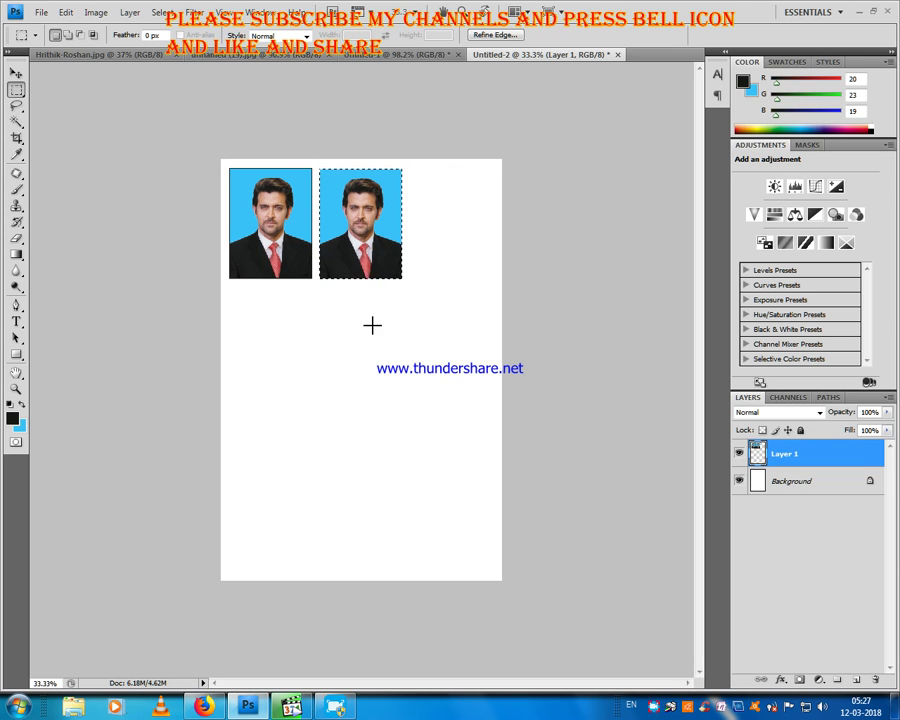
- Add a third copy of the photo at the right end of the top row, aligned and evenly spaced
left_click_drag(364, 241, 443, 228)
key("Down")
key("Down")
key("Down")
key("Down")
key("Down")
key("ctrl+Down")
key("ctrl+Down")
key("ctrl+Right")
key("ctrl+Right")
key("ctrl+Down")
key("ctrl+Down")
key("ctrl+Right")
key("ctrl+Right")
key("ctrl+Right")
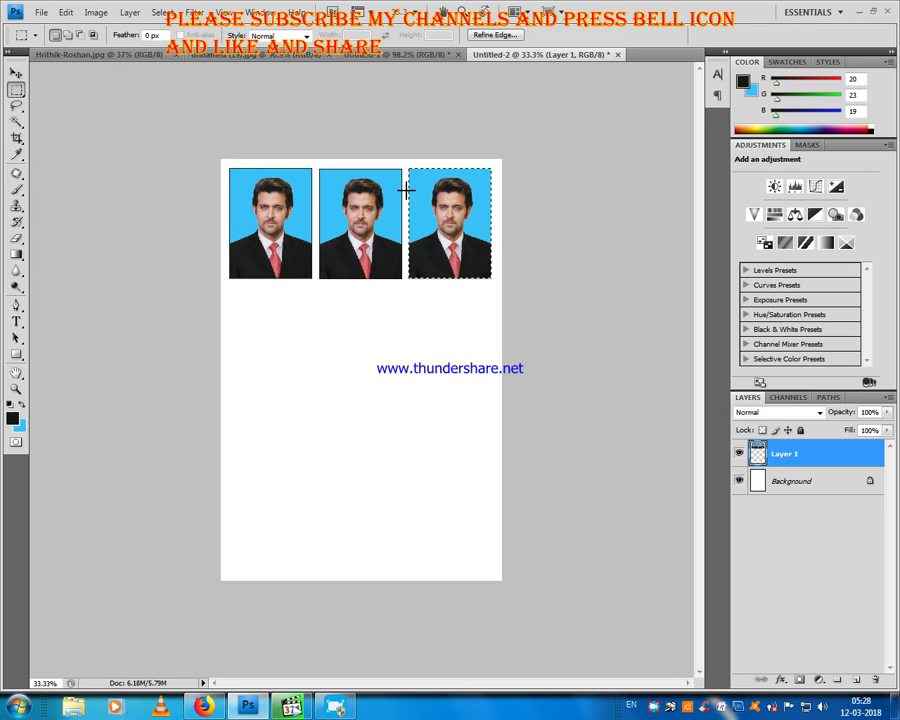
- Select the row of three photos and duplicate it directly below as an aligned second row
left_click(329, 283)
left_click_drag(506, 273, 470, 375)
key("ctrl+Left")
key("ctrl+Left")
key("ctrl+Left")
key("ctrl+Down")
key("ctrl+Down")
key("ctrl+Down")
key("ctrl+Down")
key("ctrl+Down")
key("ctrl+Down")
key("ctrl+Down")
key("ctrl+Down")
key("Down")
key("Down")
key("Down")
key("Down")
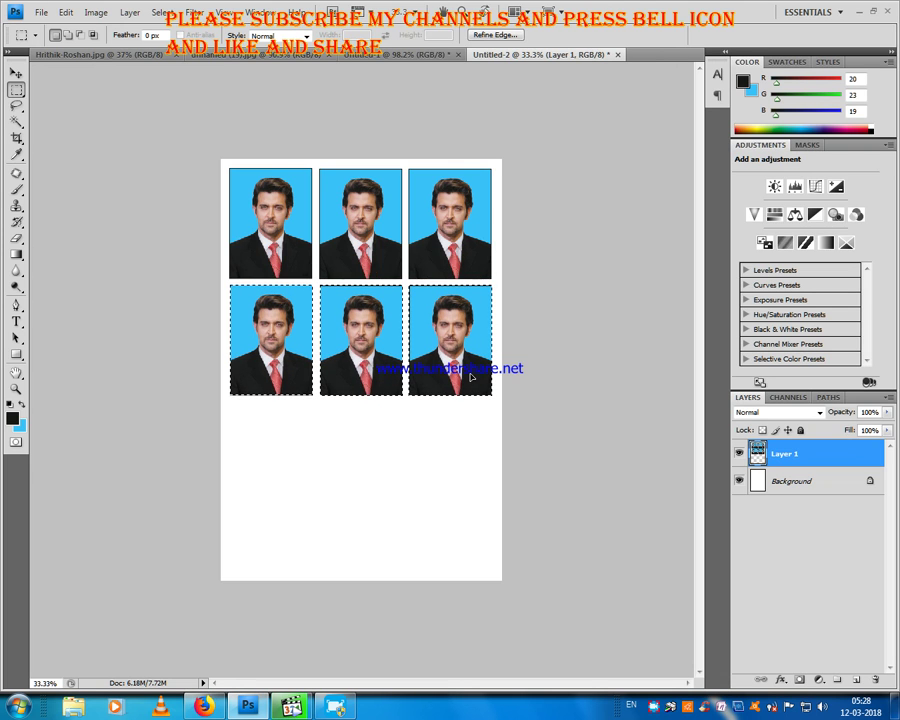
- Duplicate the selected row below the second one as a third row, aligned with the columns above
left_click_drag(470, 377, 480, 484)
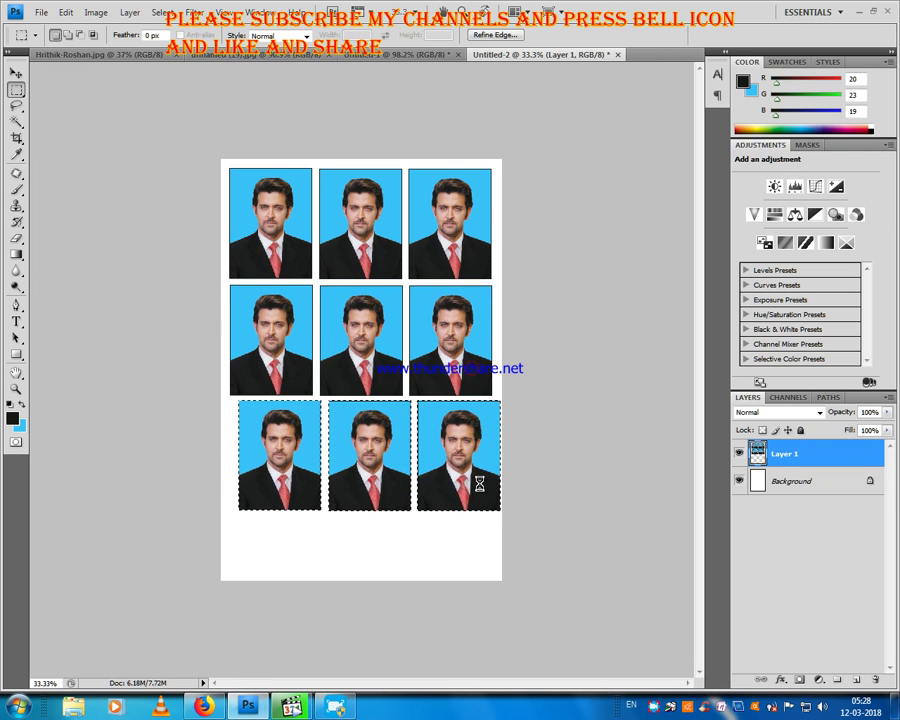
key("Left")
key("Left")
key("Left")
key("Left")
key("Left")
key("Left")
key("Left")
key("Left")
key("Down")
key("Down")
key("Left")
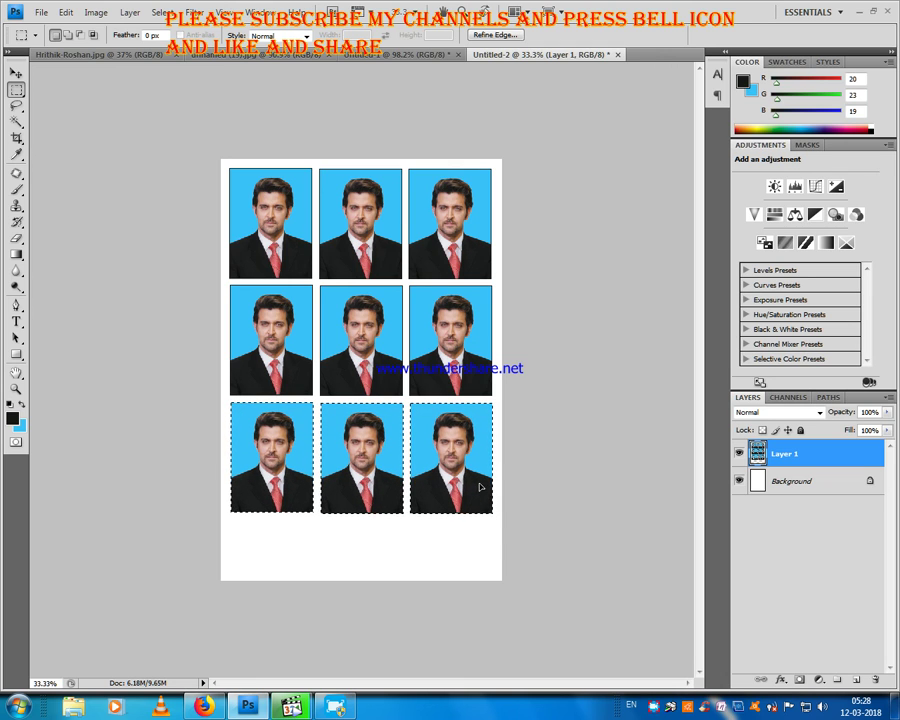
- Select all nine photos, shift them slightly down the page, deselect and fit the page to the window
left_click(443, 596)
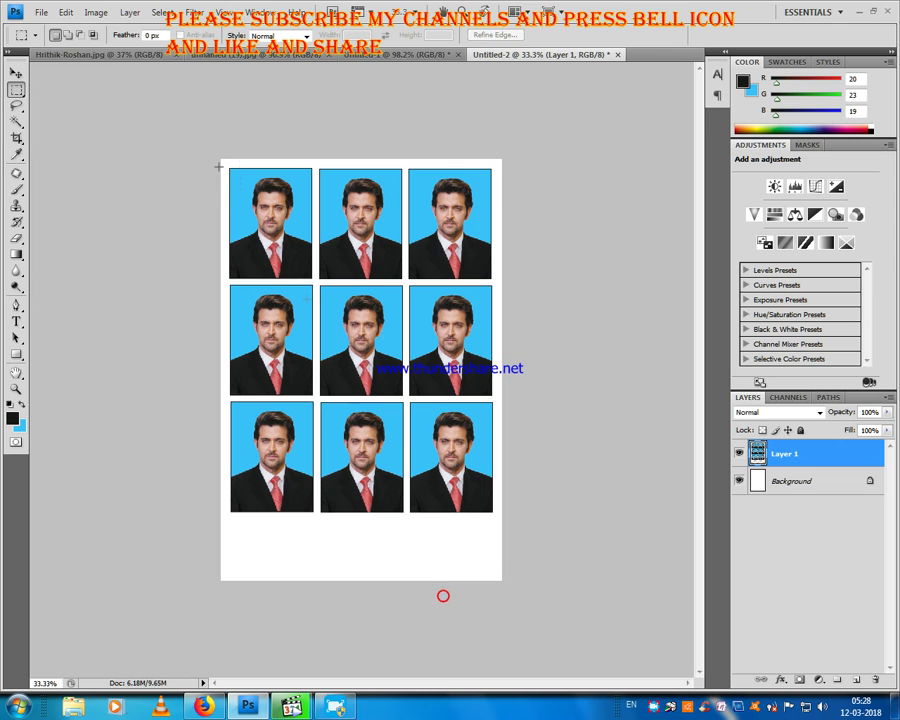
left_click_drag(481, 535, 520, 558)
left_click_drag(473, 460, 479, 478)
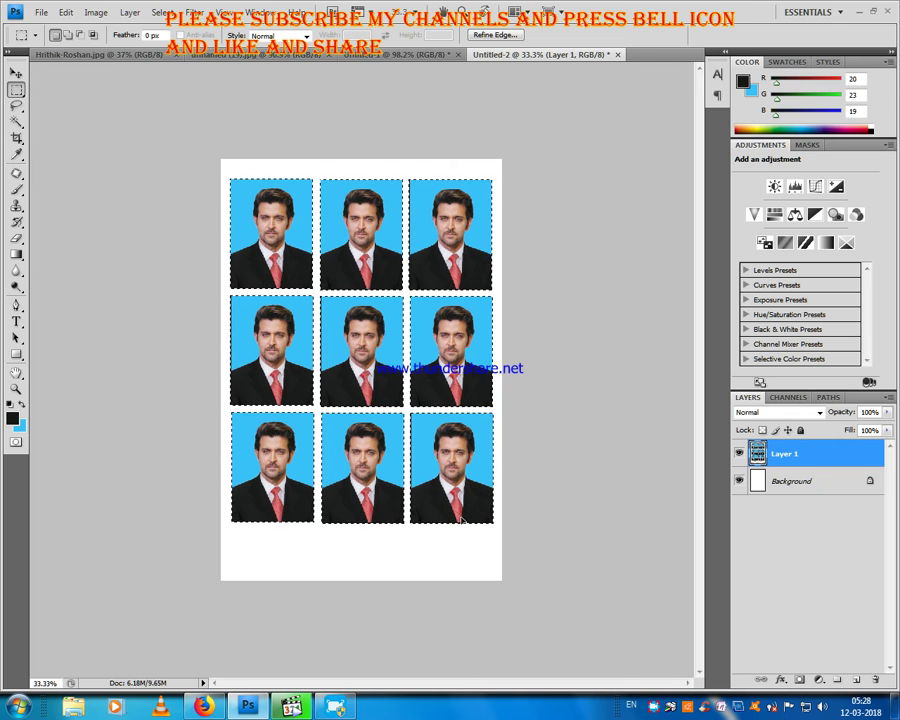
left_click(464, 541)
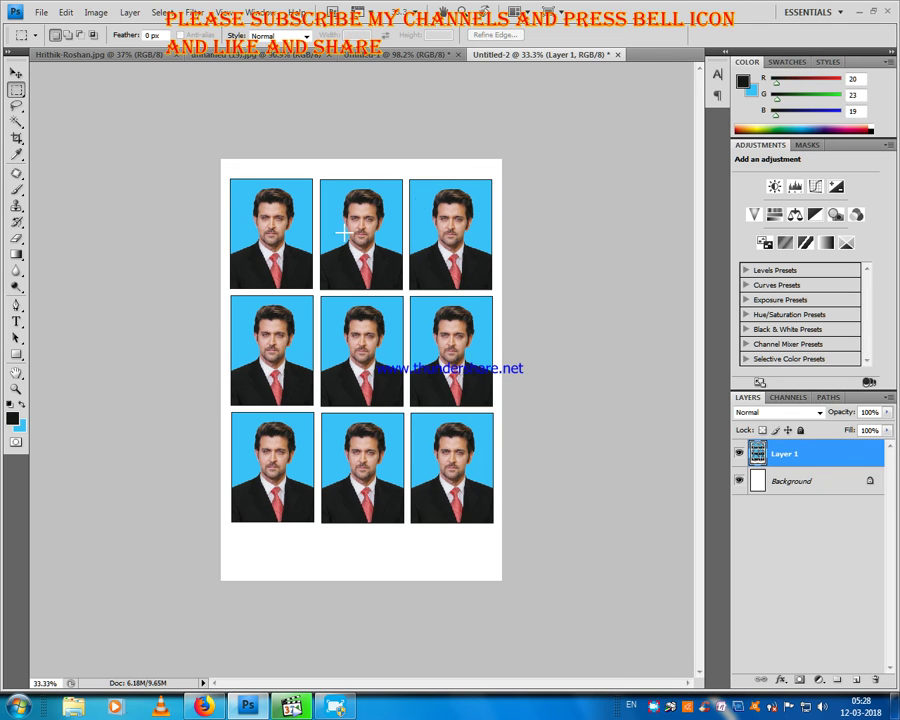
key("ctrl+0")
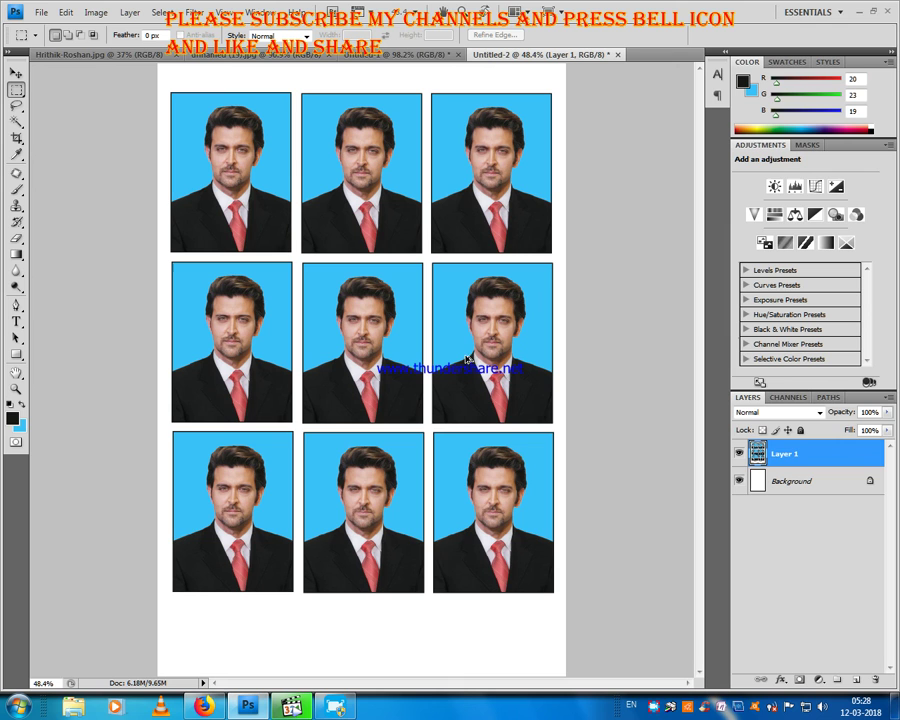
left_click(857, 12)
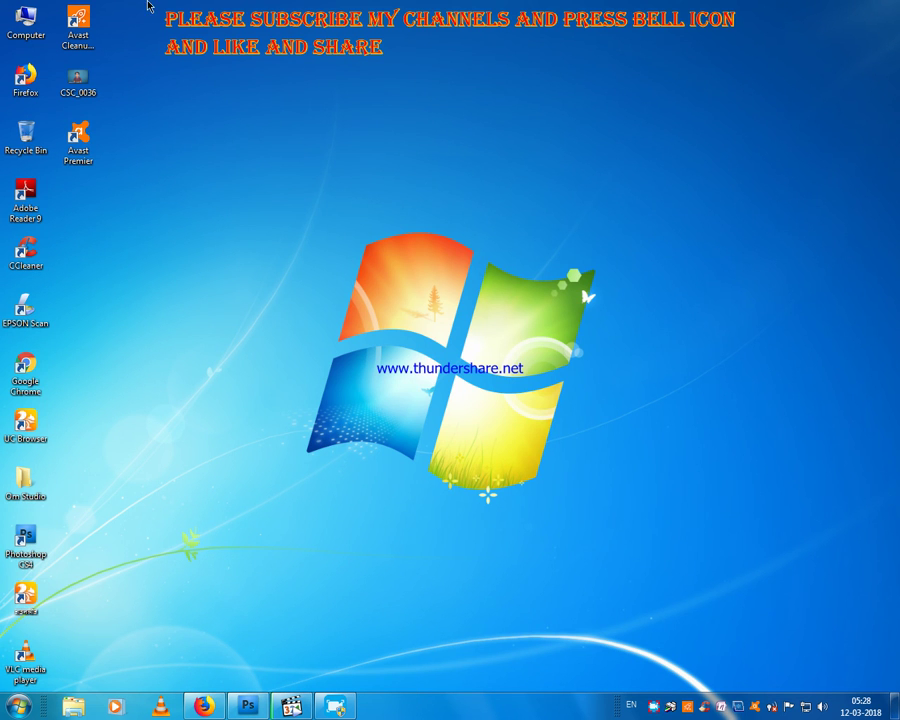
left_click_drag(198, 100, 898, 197)
right_click(652, 705)
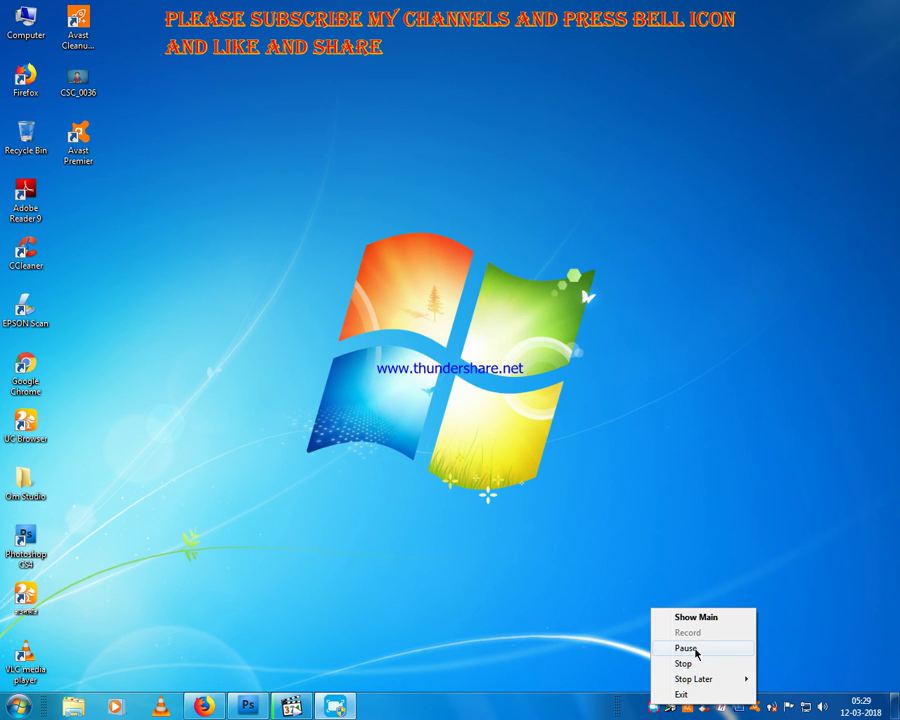